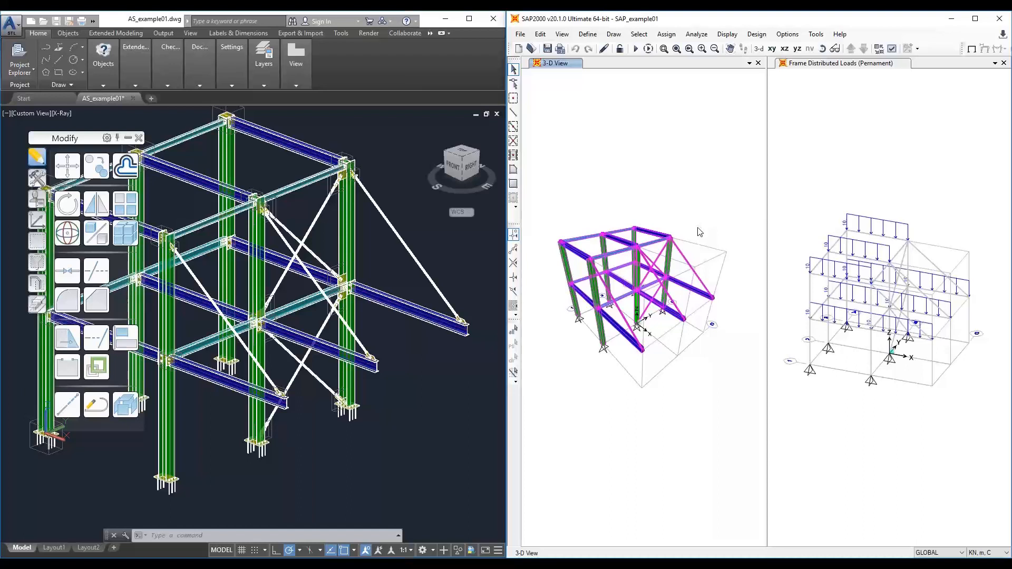
# - Run the structural analysis of the SAP2000 frame model
pyautogui.scroll(4, 697, 229)
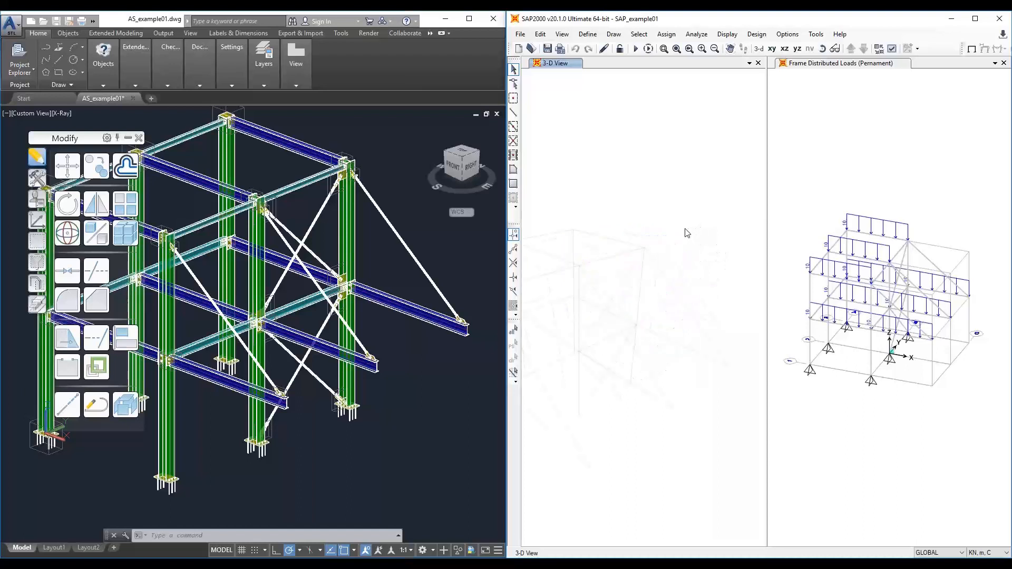
pyautogui.moveTo(685, 228); pyautogui.dragTo(800, 218, button='middle')
pyautogui.scroll(1, 823, 232)
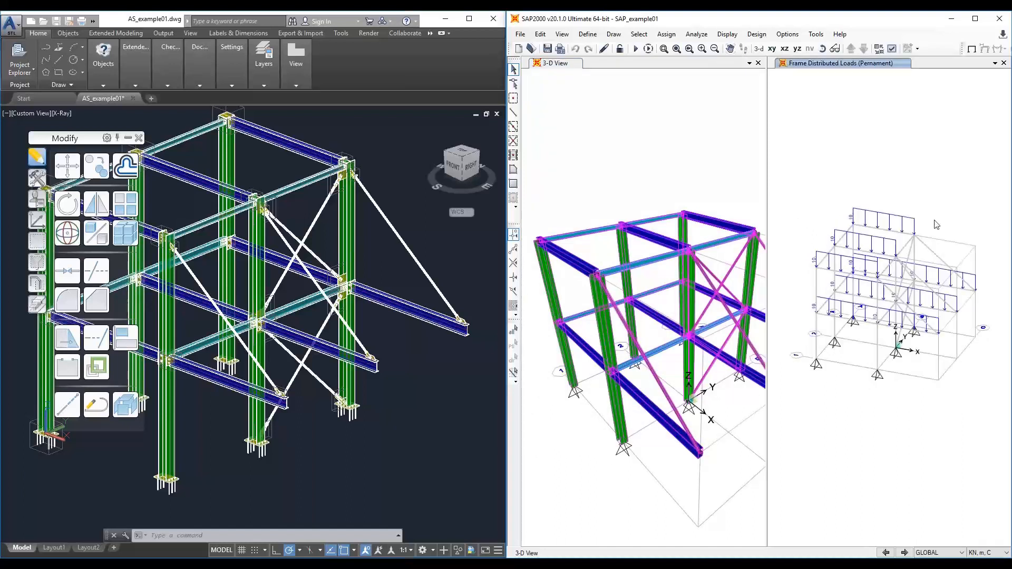
pyautogui.moveTo(811, 290); pyautogui.dragTo(806, 282, button='middle')
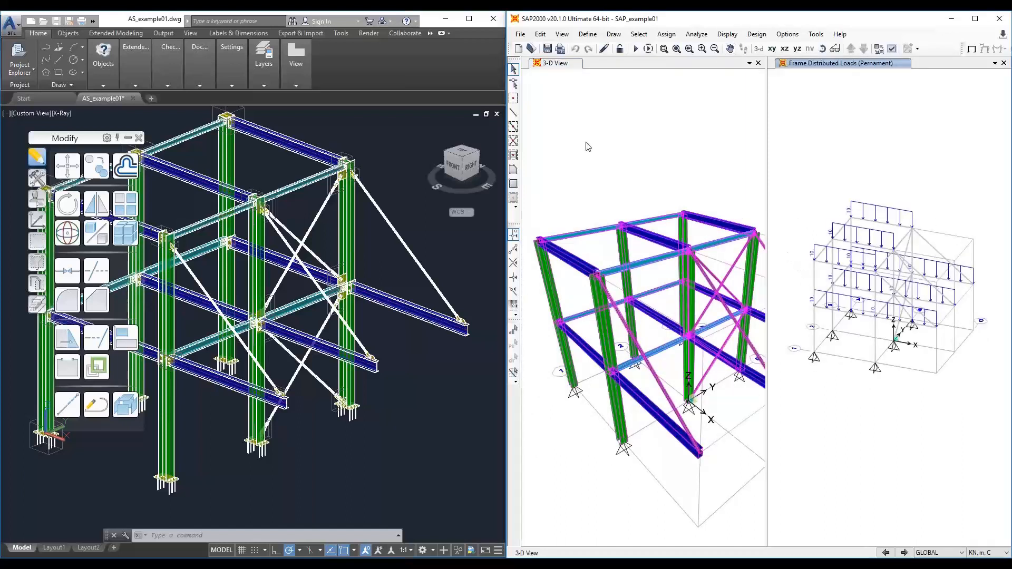
pyautogui.click(635, 50)
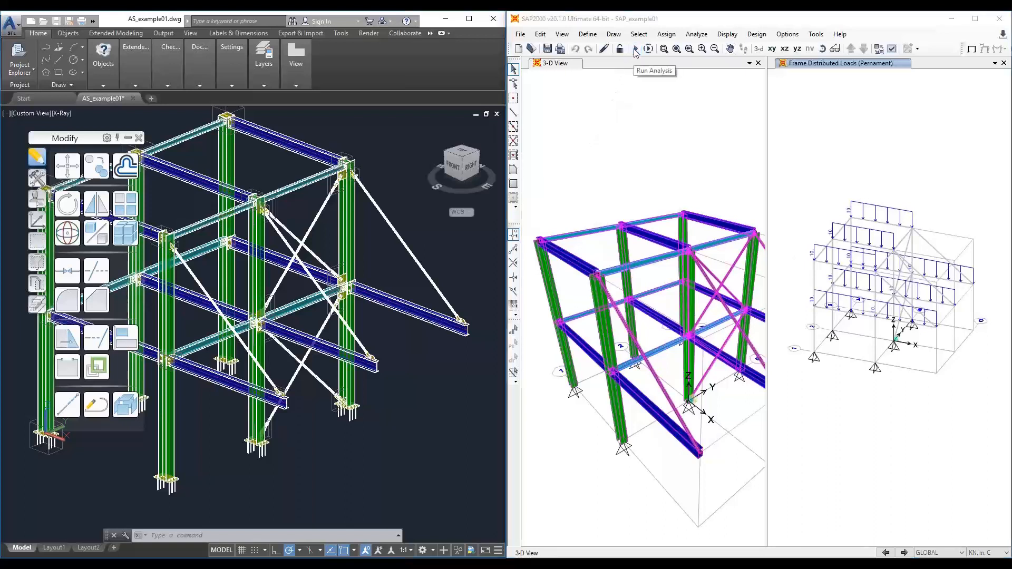
pyautogui.click(617, 352)
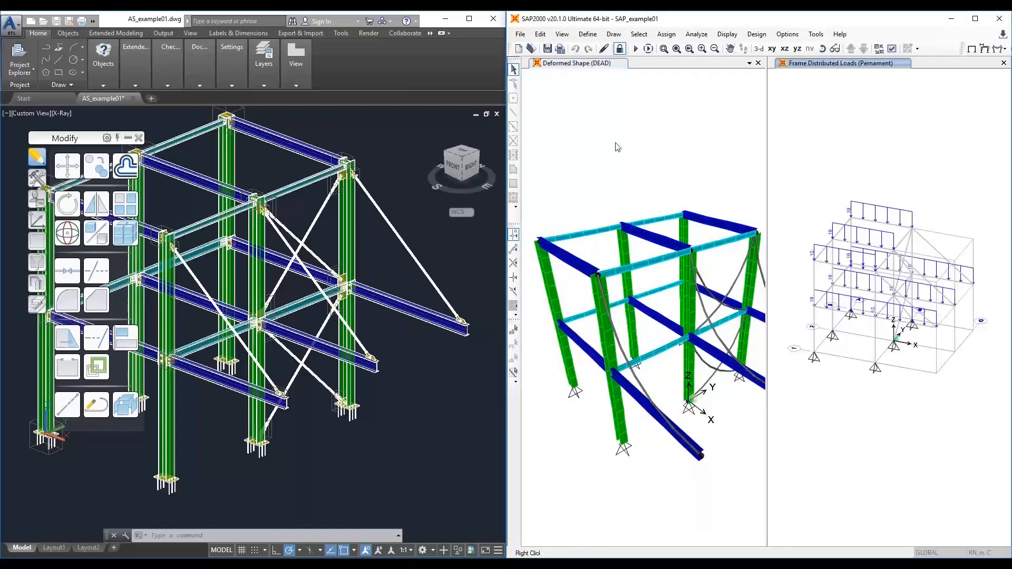
# - Launch the IDEA StatiCa Connection code-check manager from the SAP2000 tools and move its window aside
pyautogui.click(809, 36)
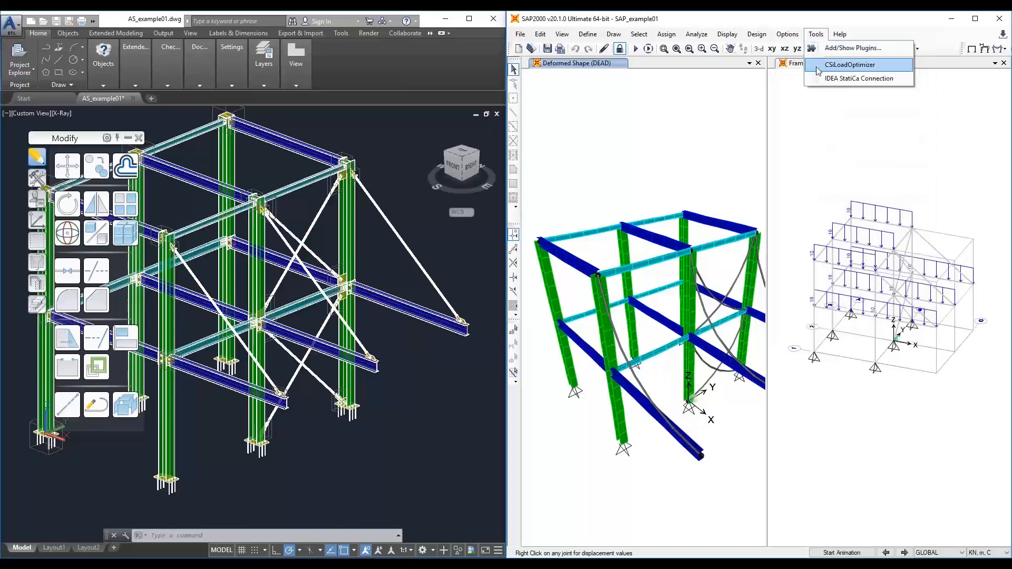
pyautogui.click(828, 79)
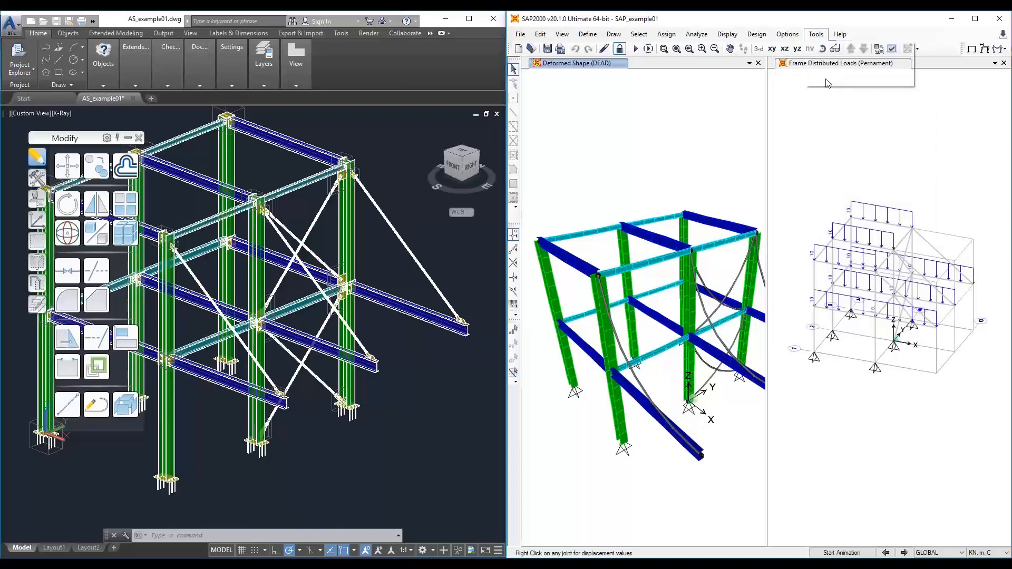
pyautogui.moveTo(618, 114); pyautogui.dragTo(405, 111)
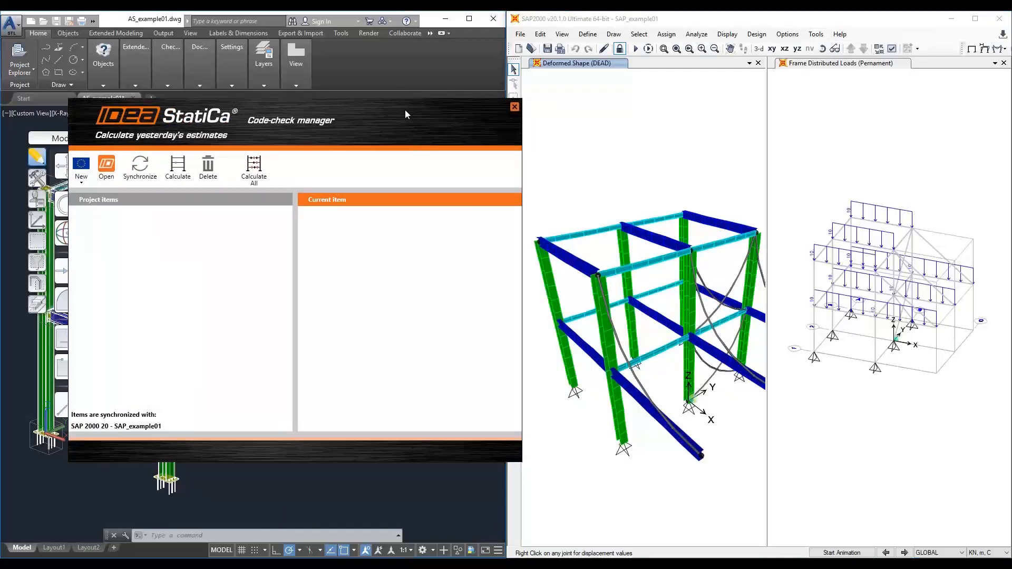
# - Try to create a new ECEN connection item without selecting a joint
pyautogui.click(87, 182)
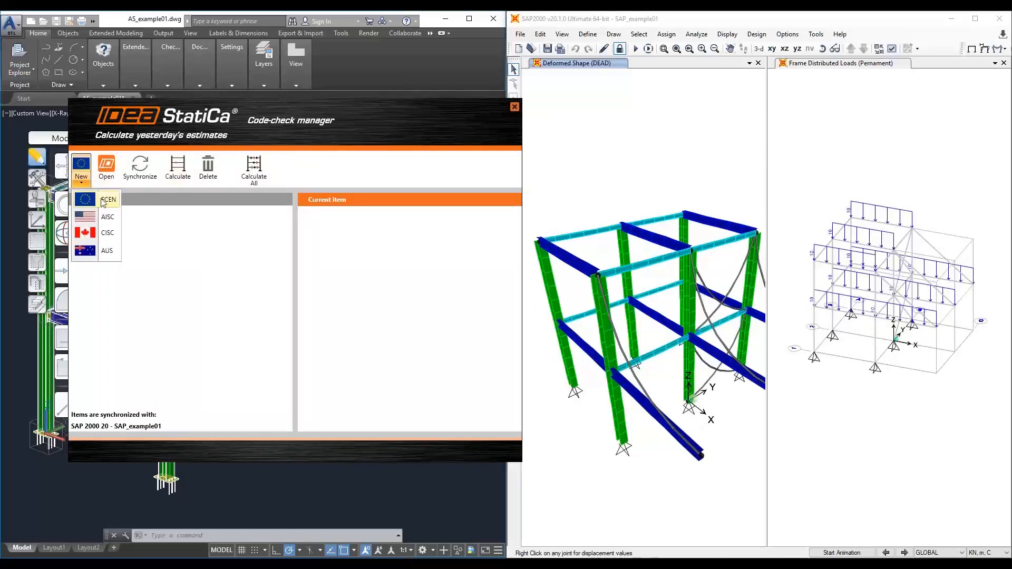
pyautogui.click(103, 202)
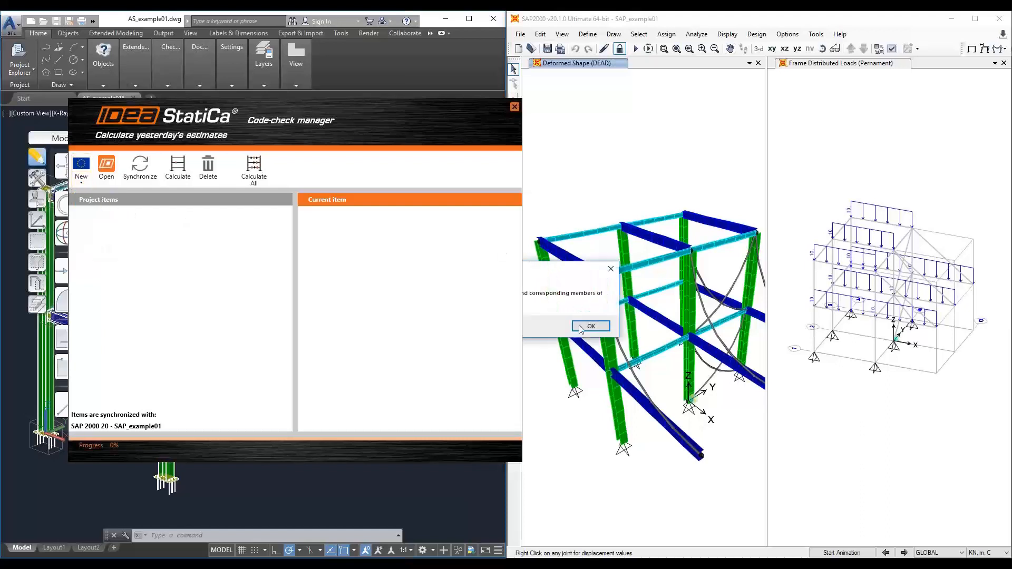
pyautogui.click(582, 326)
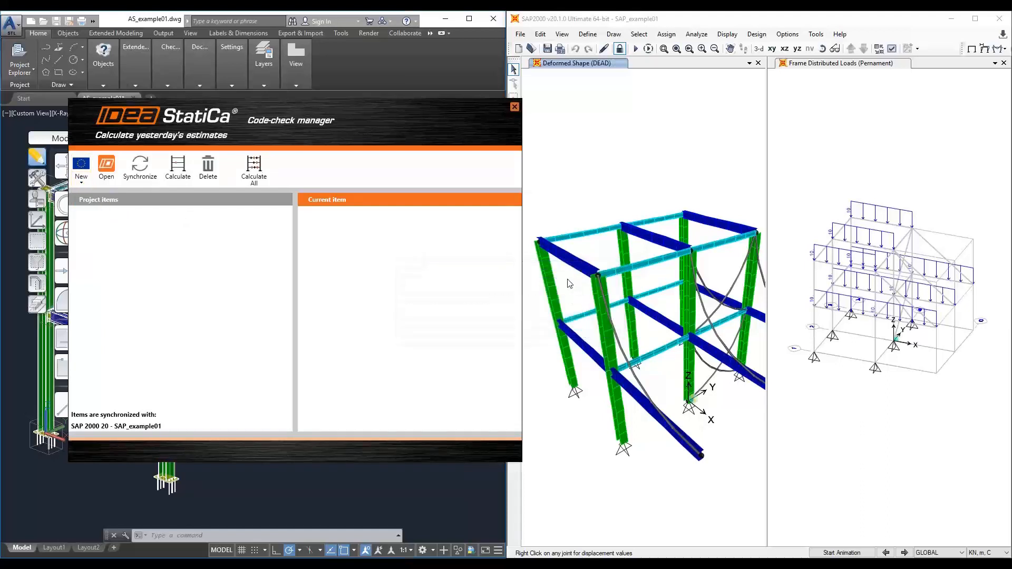
# - Select the top corner joint with its three members and create a new ECEN connection item
pyautogui.moveTo(564, 278); pyautogui.dragTo(530, 211)
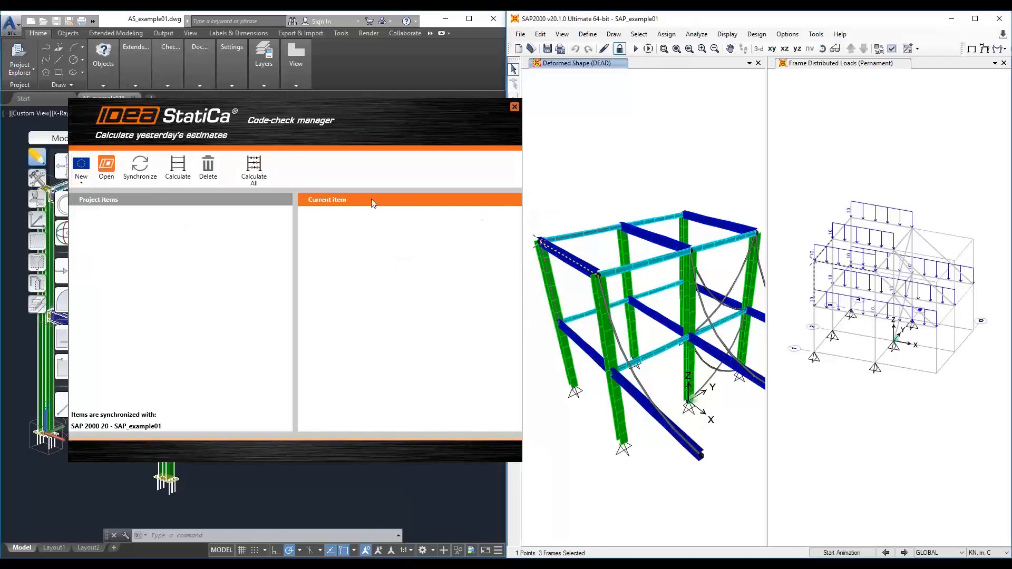
pyautogui.click(77, 178)
pyautogui.click(93, 197)
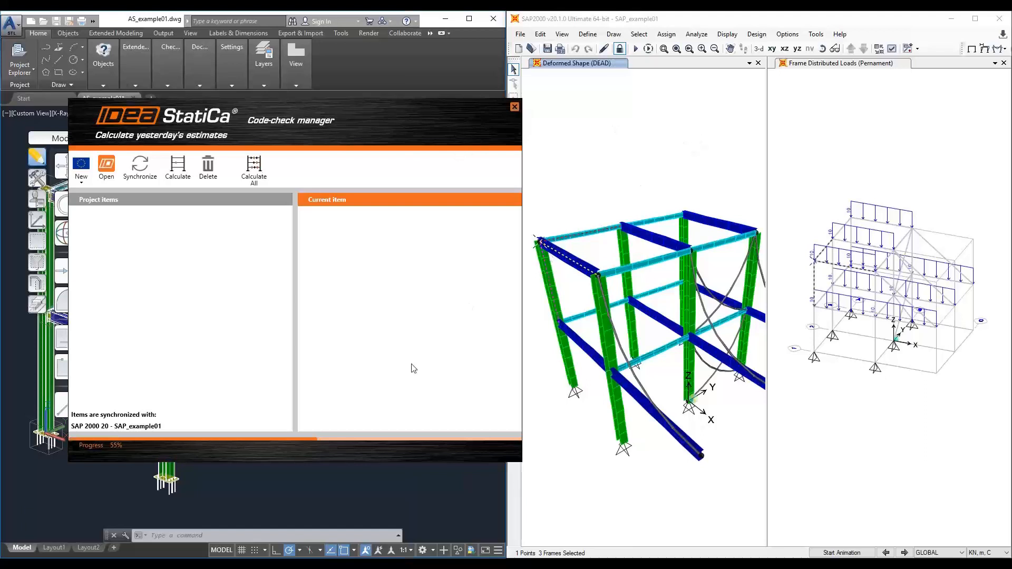
# - Switch to the connection wizard and finish it with the General structure type and default combinations and result classes
pyautogui.moveTo(219, 568)
pyautogui.hotkey('alt', 'Tab')
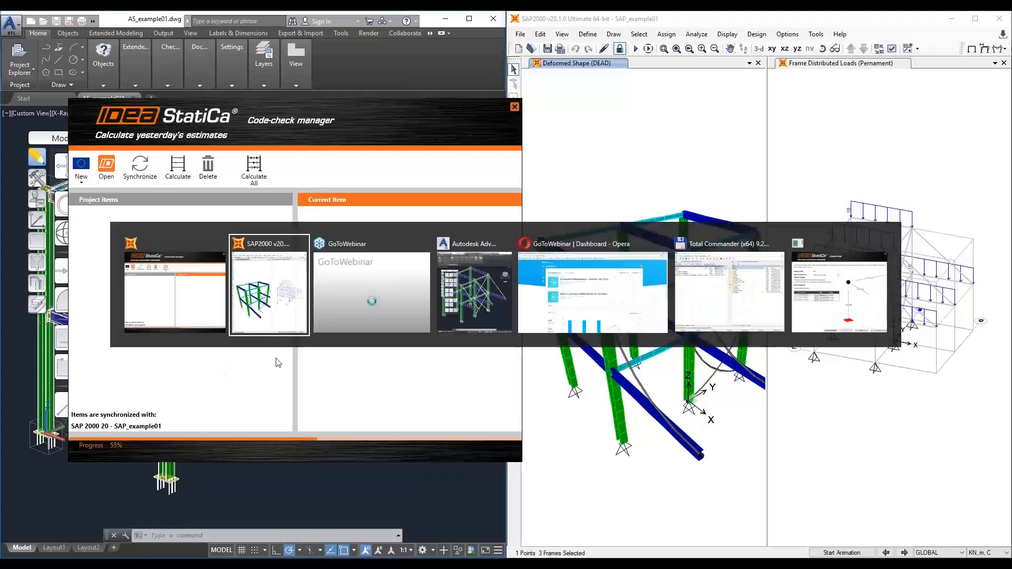
pyautogui.click(839, 292)
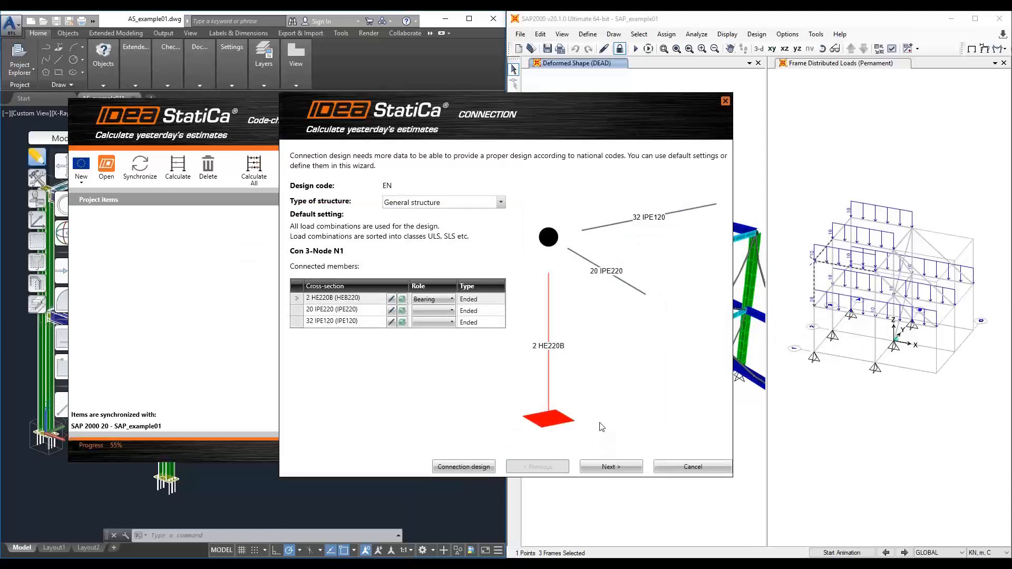
pyautogui.click(587, 466)
pyautogui.click(587, 466)
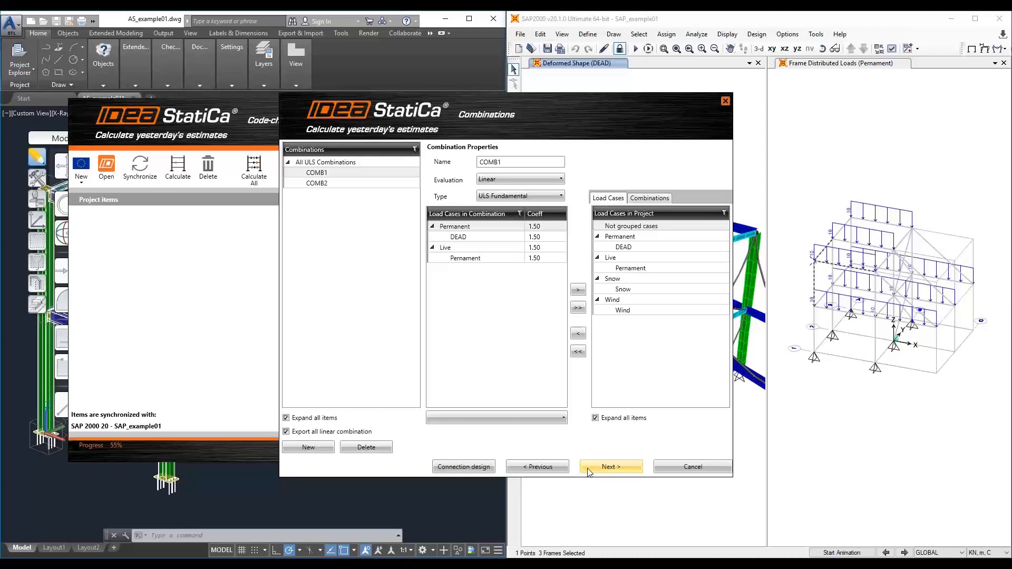
pyautogui.click(589, 469)
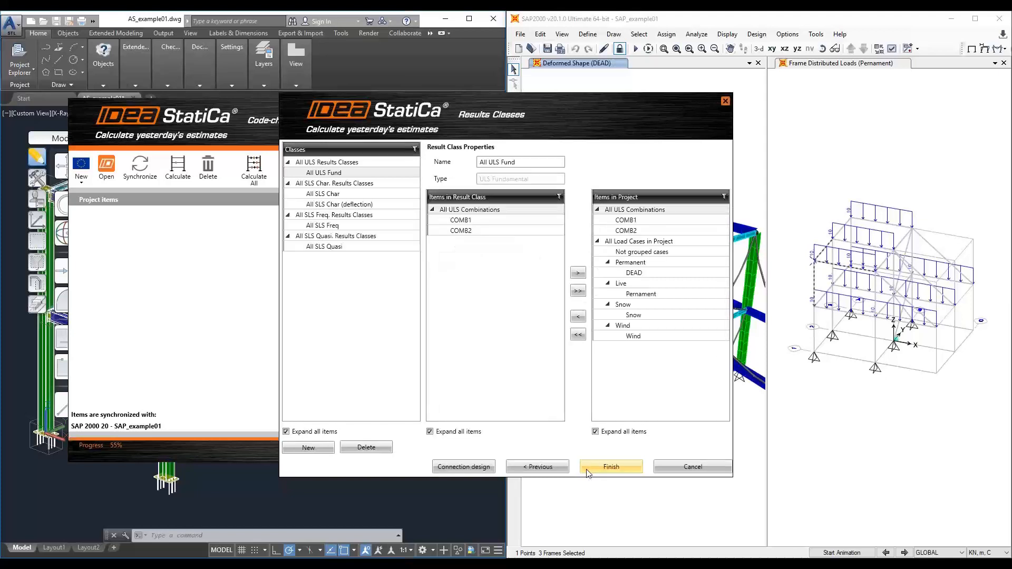
pyautogui.click(587, 469)
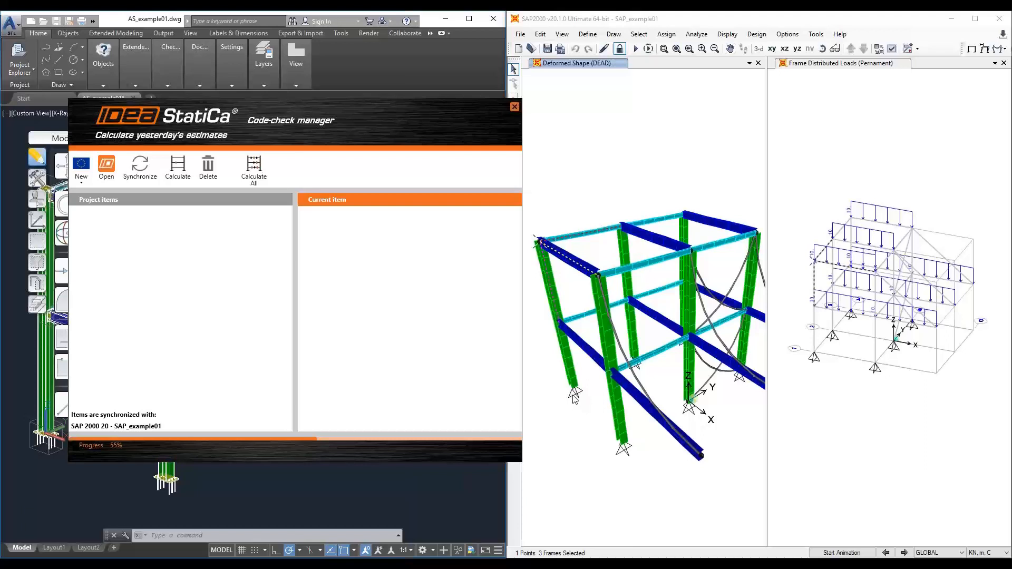
# - Switch to the IDEA StatiCa Connection window and review the joint's loads under COMB2 and COMB1
pyautogui.hotkey('alt', 'Tab')
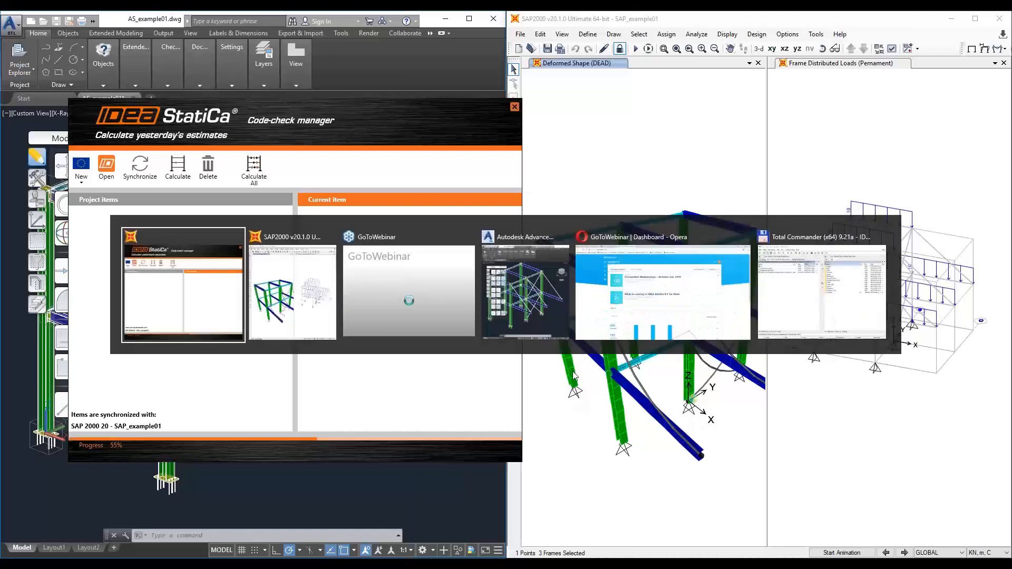
pyautogui.hotkey('alt', 'Tab')
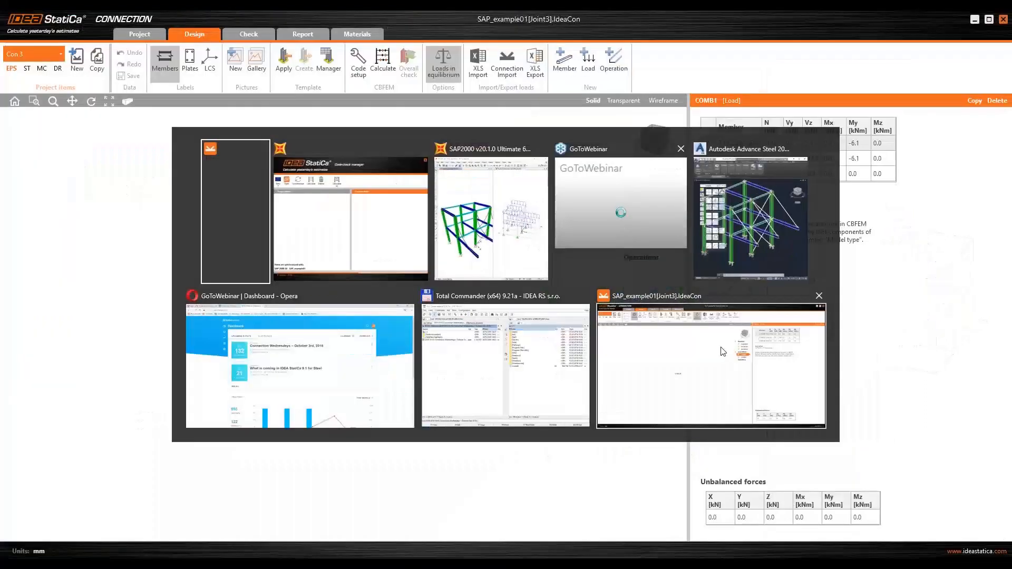
pyautogui.click(723, 350)
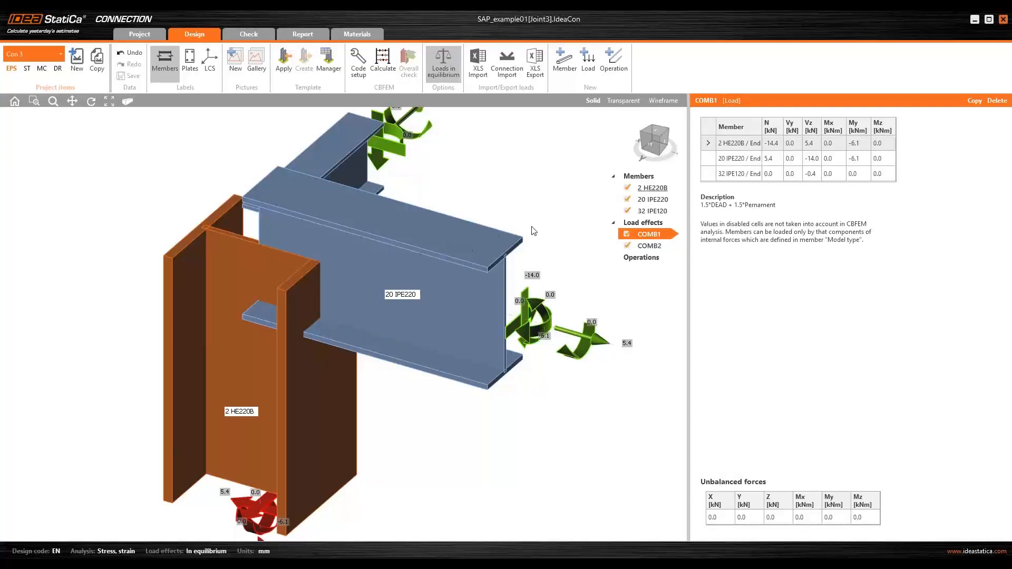
pyautogui.click(649, 246)
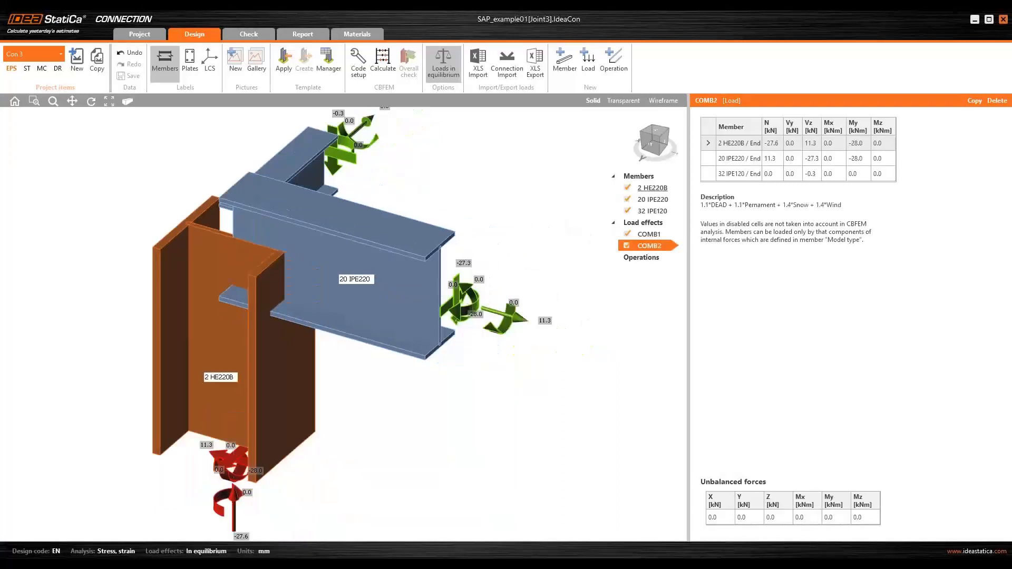
pyautogui.click(645, 234)
pyautogui.scroll(-3, 457, 240)
pyautogui.keyDown('ctrl'); pyautogui.moveTo(463, 232); pyautogui.dragTo(466, 302, button='middle'); pyautogui.keyUp('ctrl')
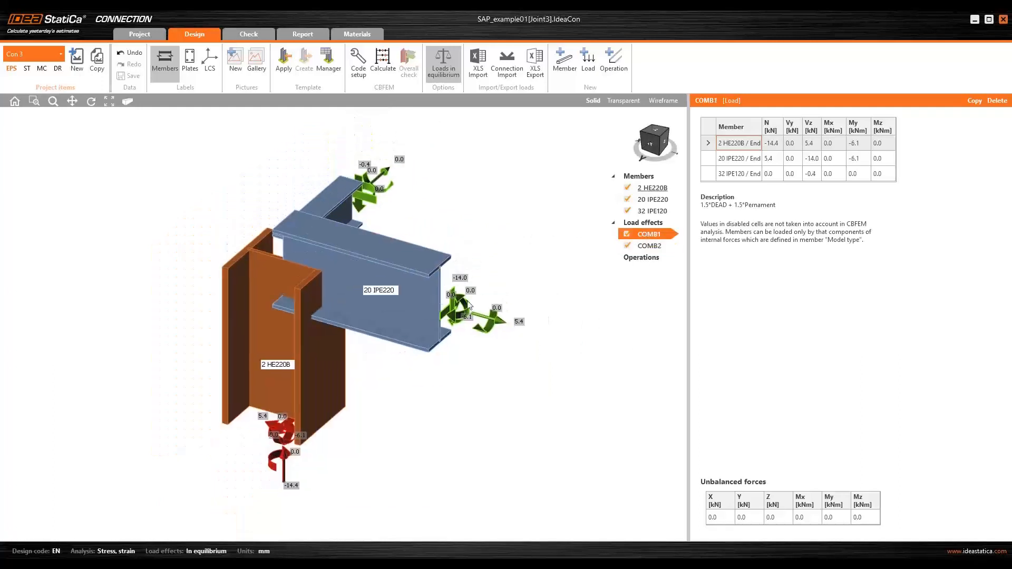
pyautogui.keyDown('ctrl'); pyautogui.moveTo(285, 453); pyautogui.dragTo(429, 357, button='middle'); pyautogui.keyUp('ctrl')
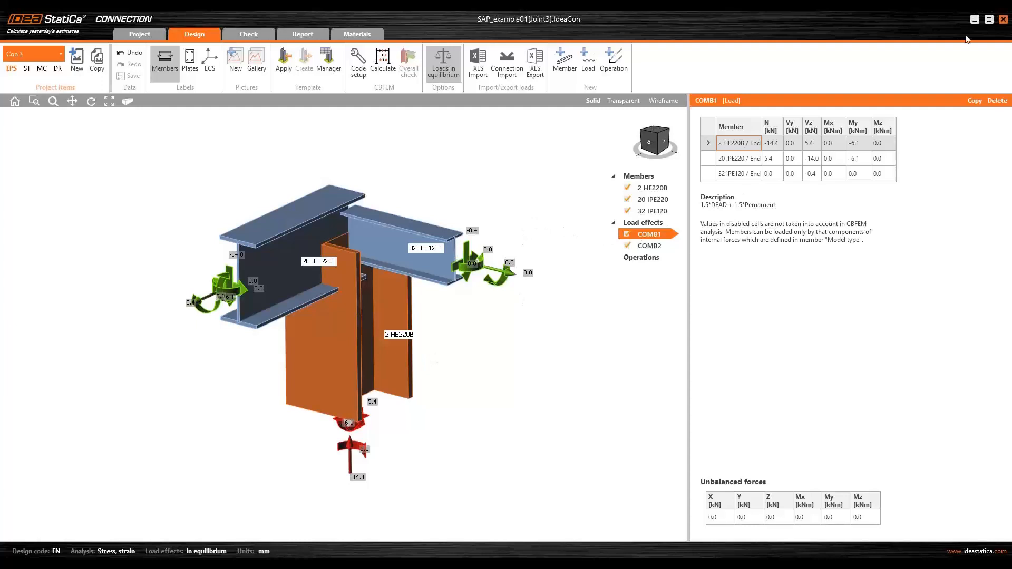
# - Close IDEA StatiCa Connection and the code-check manager, returning to Advance Steel
pyautogui.click(1003, 20)
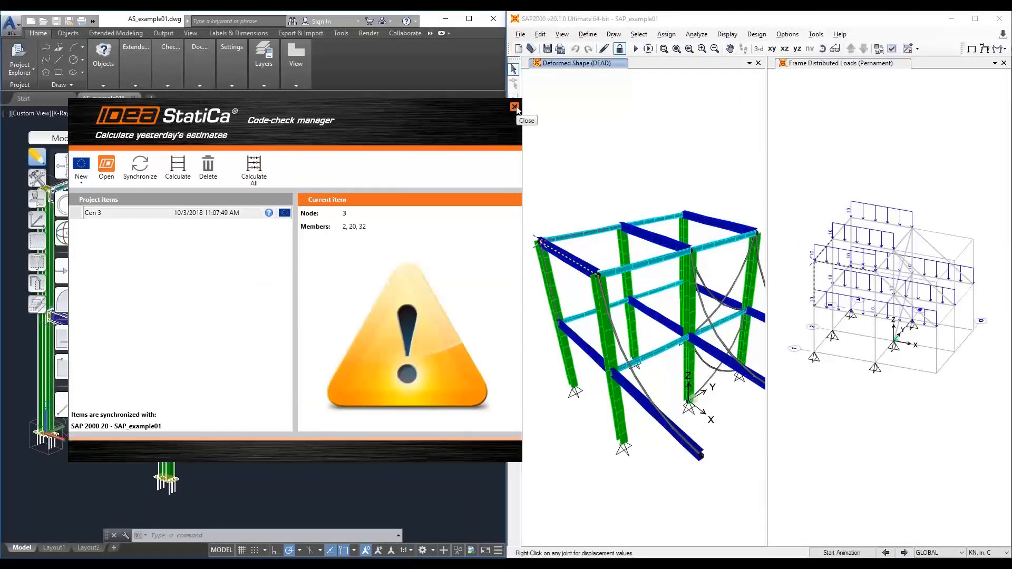
pyautogui.click(515, 107)
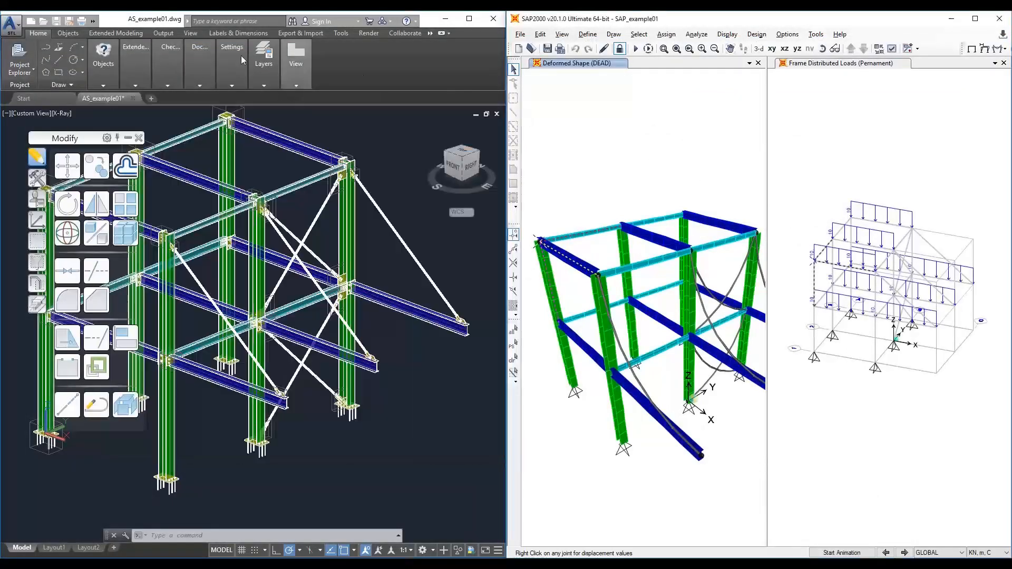
pyautogui.click(114, 21)
# - Inspect the connections of the Advance Steel frame model
pyautogui.scroll(-3, 251, 263)
pyautogui.moveTo(251, 263); pyautogui.dragTo(329, 285, button='middle')
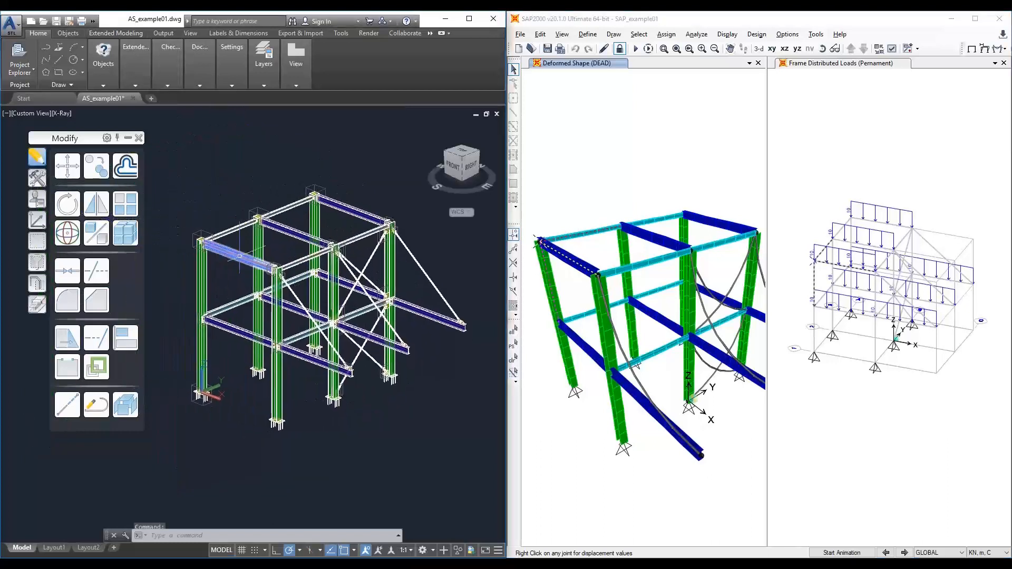
pyautogui.moveTo(235, 237); pyautogui.dragTo(225, 236, button='middle')
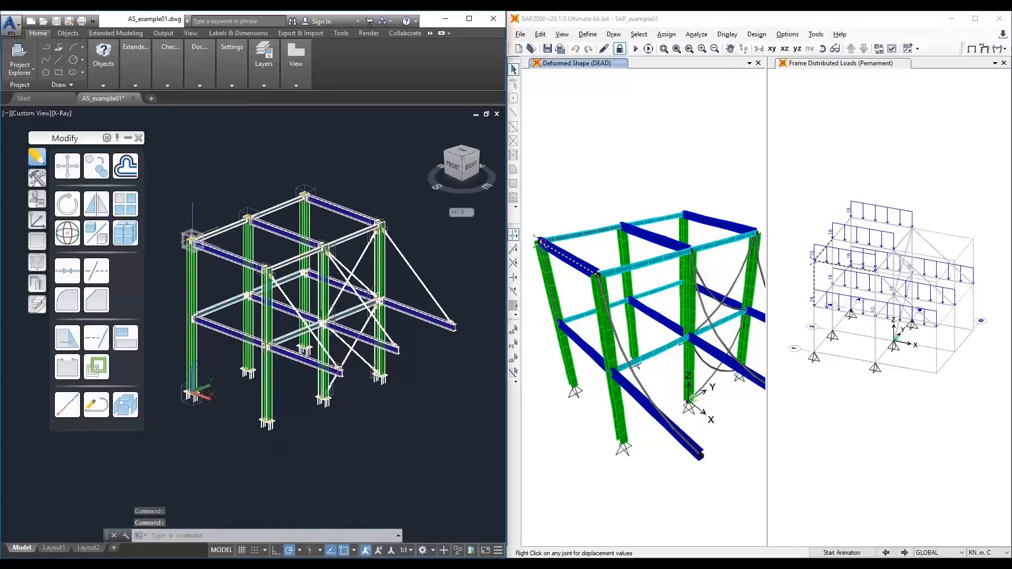
pyautogui.scroll(8, 190, 239)
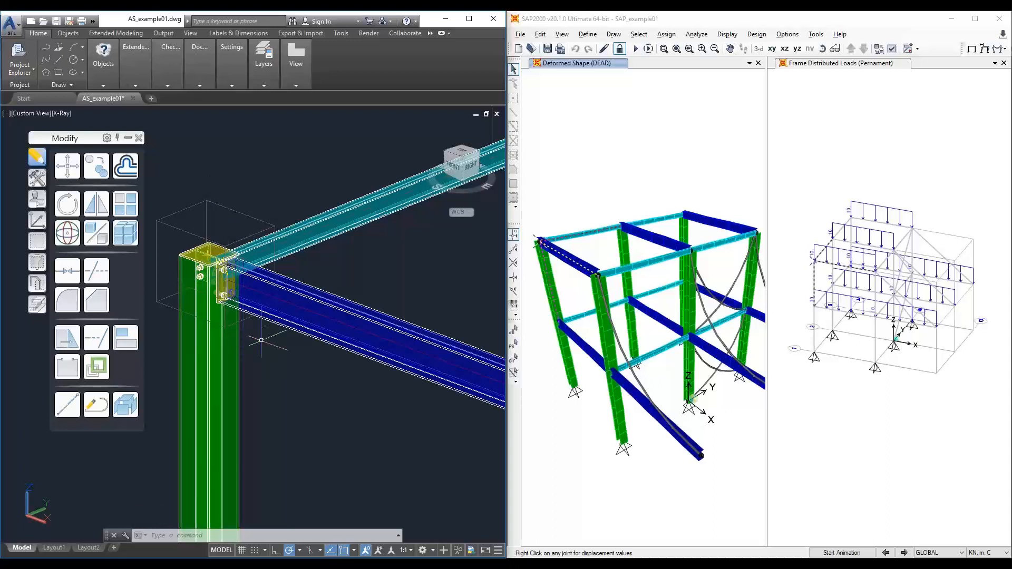
pyautogui.scroll(-5, 261, 340)
pyautogui.moveTo(318, 377); pyautogui.dragTo(198, 309, button='middle')
pyautogui.scroll(5, 282, 322)
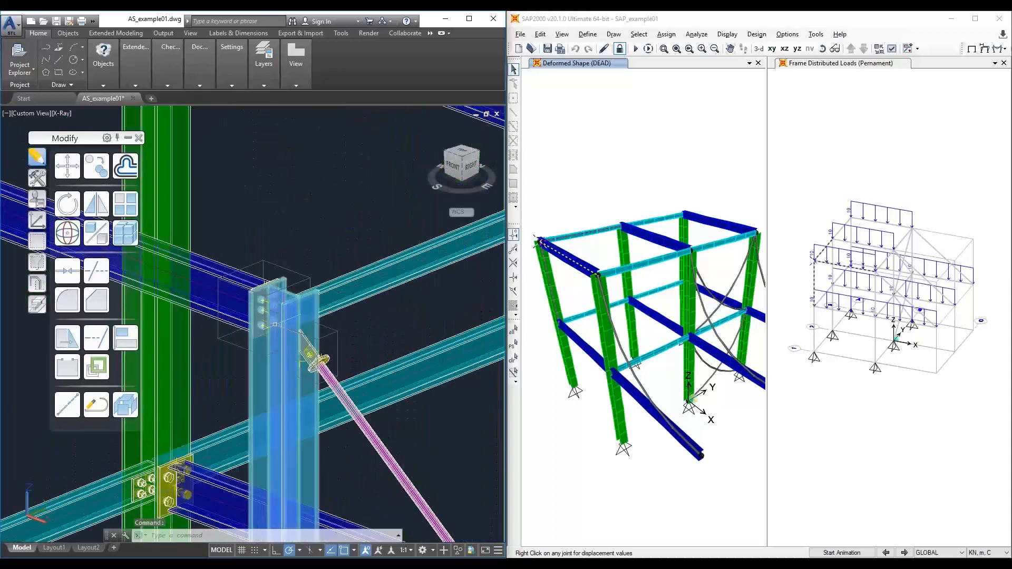
pyautogui.scroll(2, 275, 324)
pyautogui.moveTo(308, 221); pyautogui.dragTo(268, 260, button='middle')
pyautogui.scroll(-6, 330, 234)
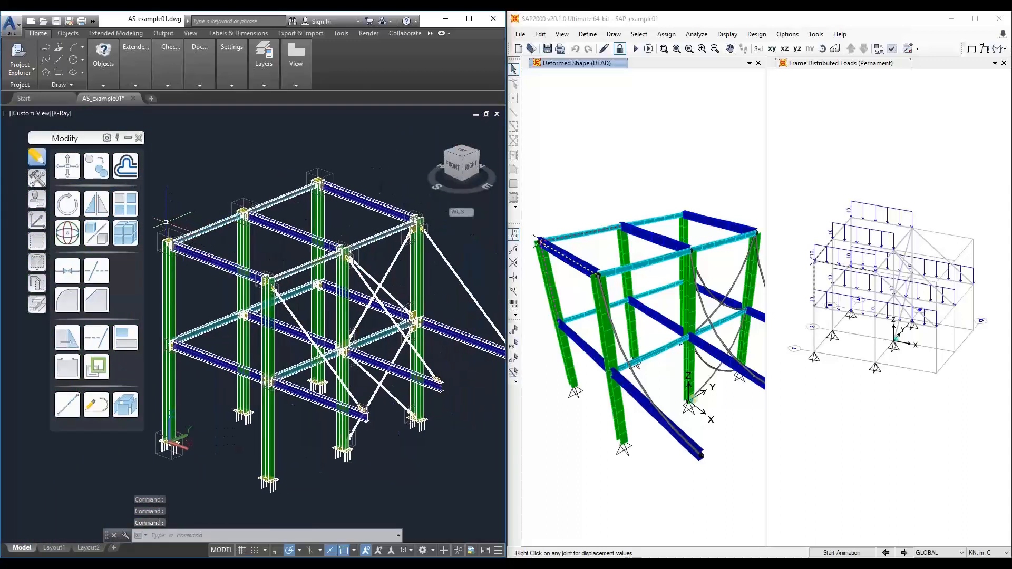
pyautogui.moveTo(166, 222); pyautogui.dragTo(172, 222, button='middle')
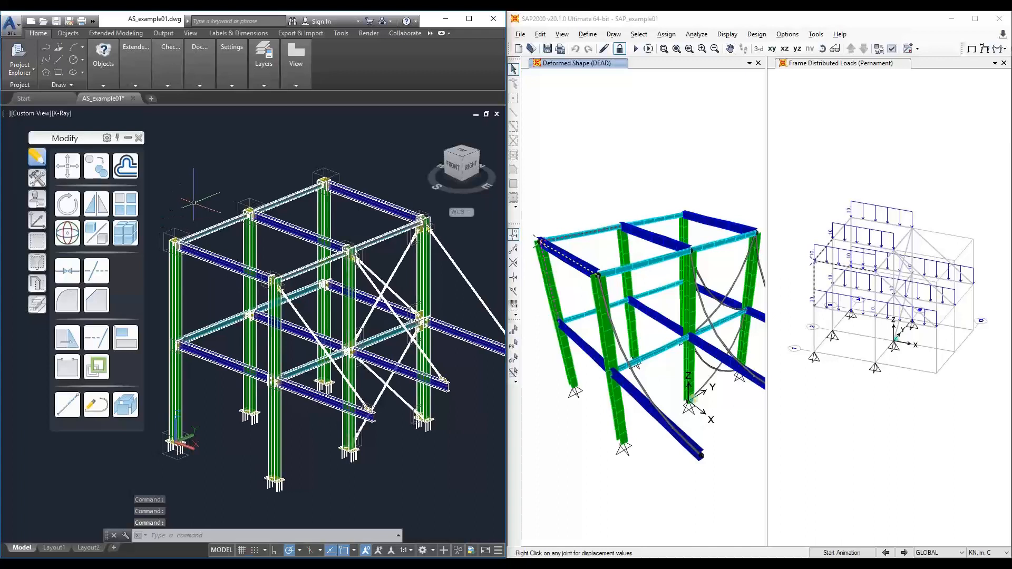
# - Open the IDEA StatiCa code-check manager from Advance Steel with the CONUI command and move it beside the model
pyautogui.write('CONUI')
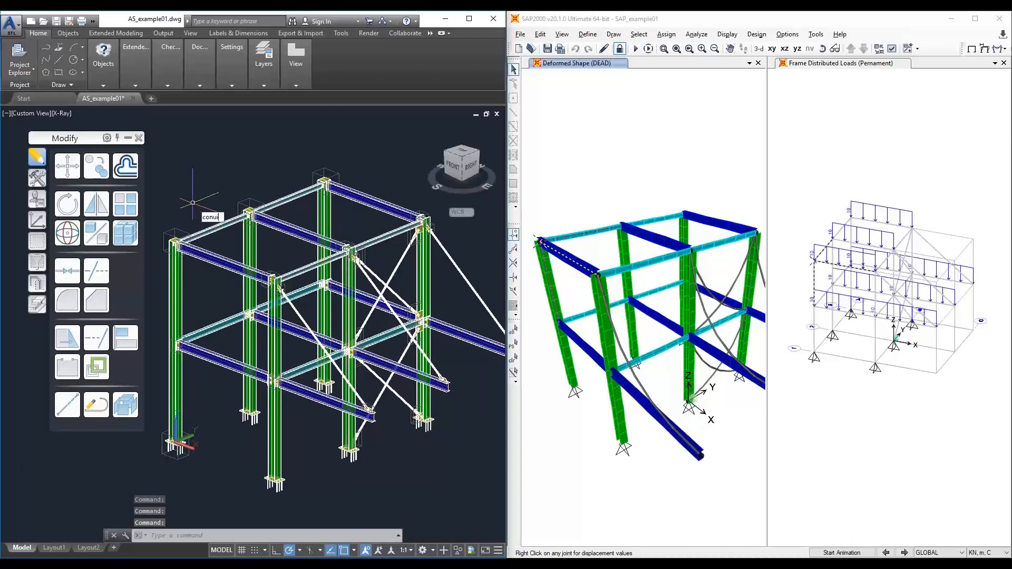
pyautogui.press('Return')
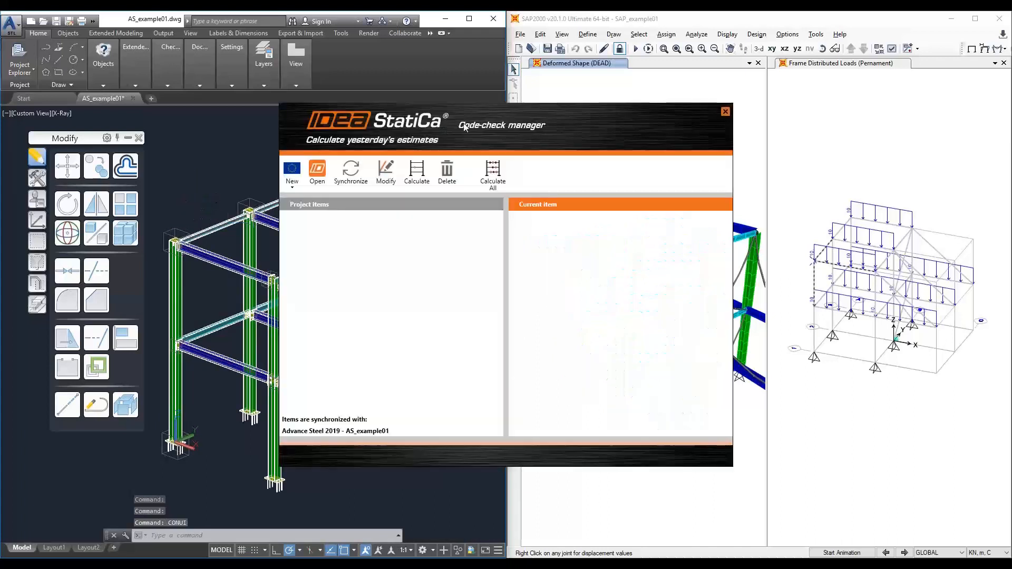
pyautogui.moveTo(471, 112); pyautogui.dragTo(708, 139)
pyautogui.click(528, 210)
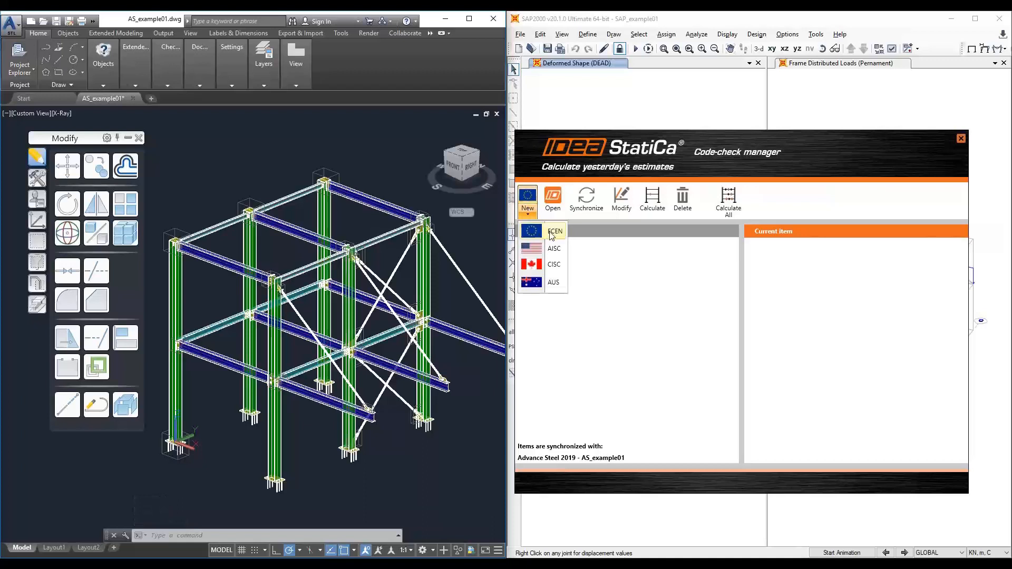
pyautogui.click(553, 232)
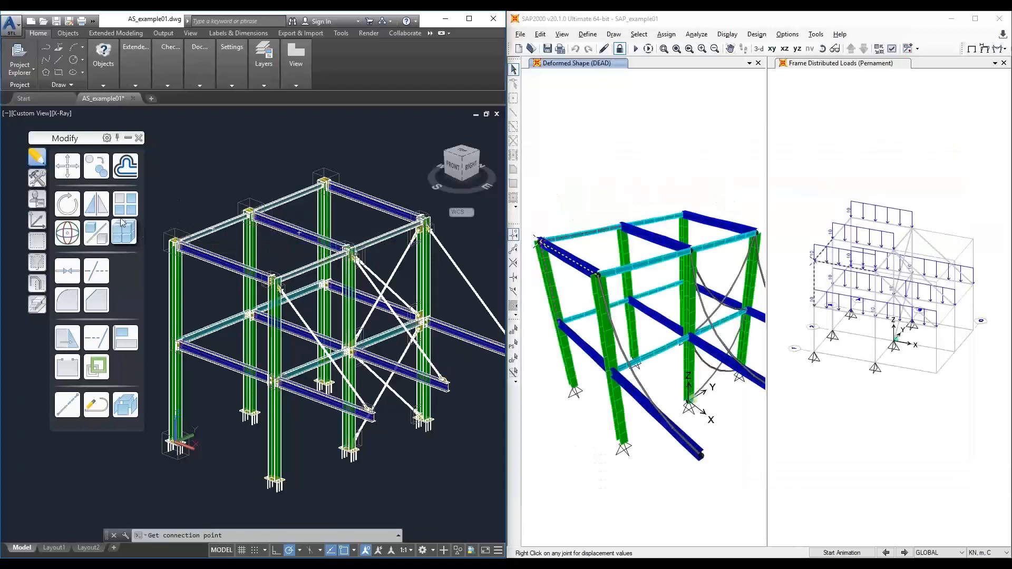
pyautogui.press('Escape')
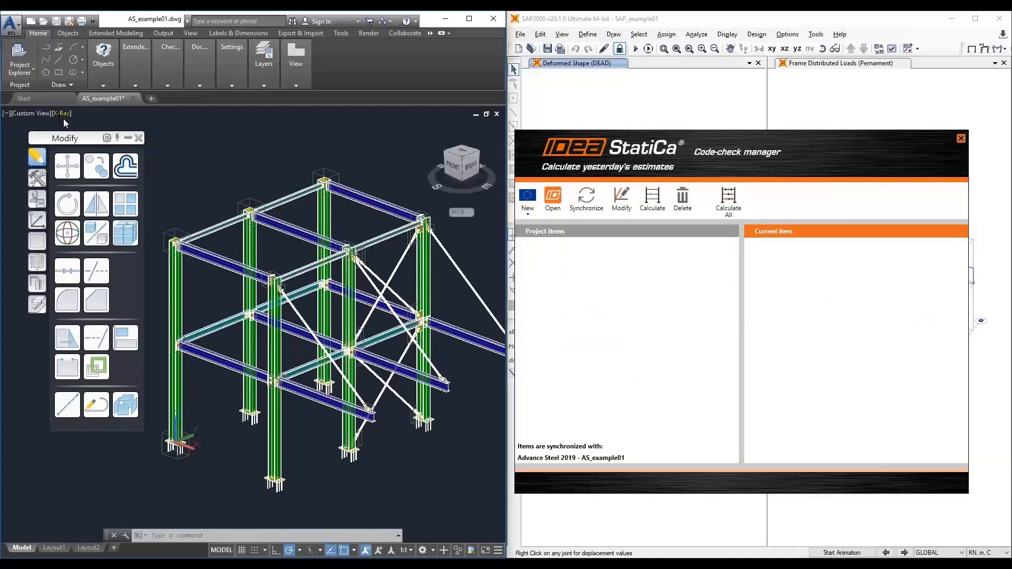
# - Switch the Advance Steel viewport's visual style to 2D Wireframe
pyautogui.click(64, 115)
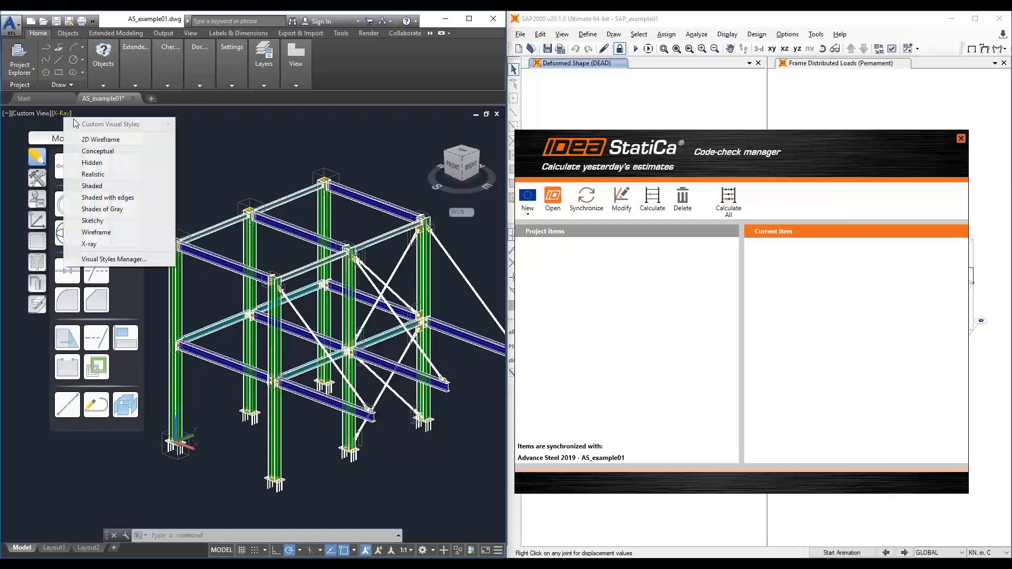
pyautogui.click(101, 140)
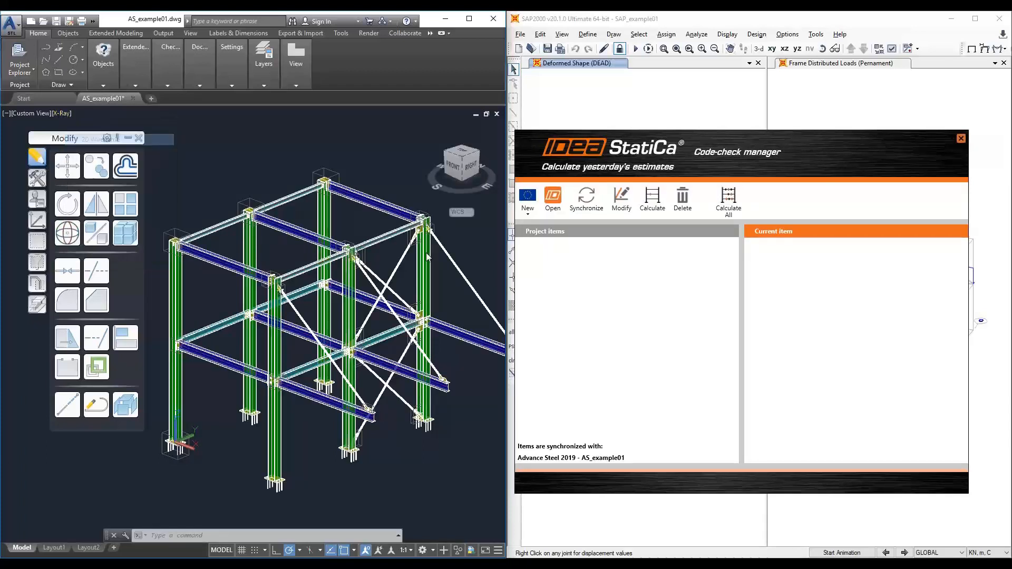
# - Create a new ECEN connection item by picking the beam-column connection point and window-selecting the joint's members
pyautogui.click(537, 212)
pyautogui.click(538, 229)
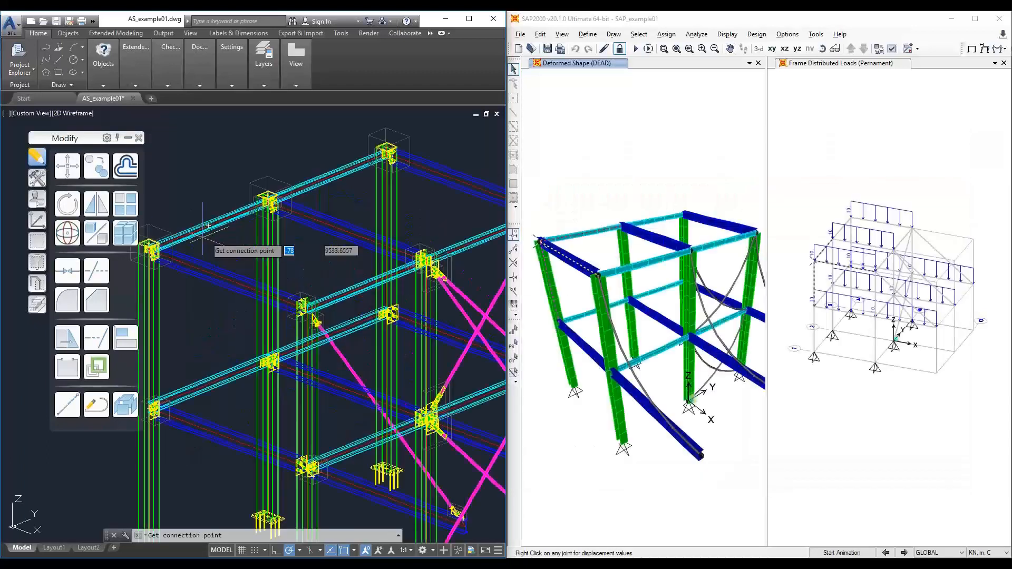
pyautogui.moveTo(199, 273); pyautogui.dragTo(393, 266, button='middle')
pyautogui.scroll(5, 270, 252)
pyautogui.scroll(3, 300, 236)
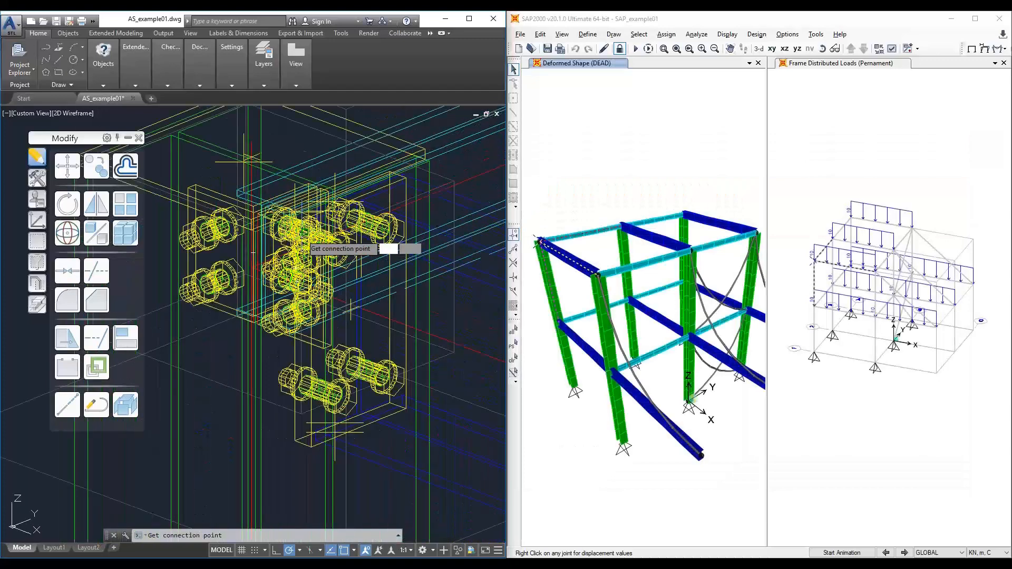
pyautogui.scroll(3, 246, 256)
pyautogui.scroll(4, 256, 285)
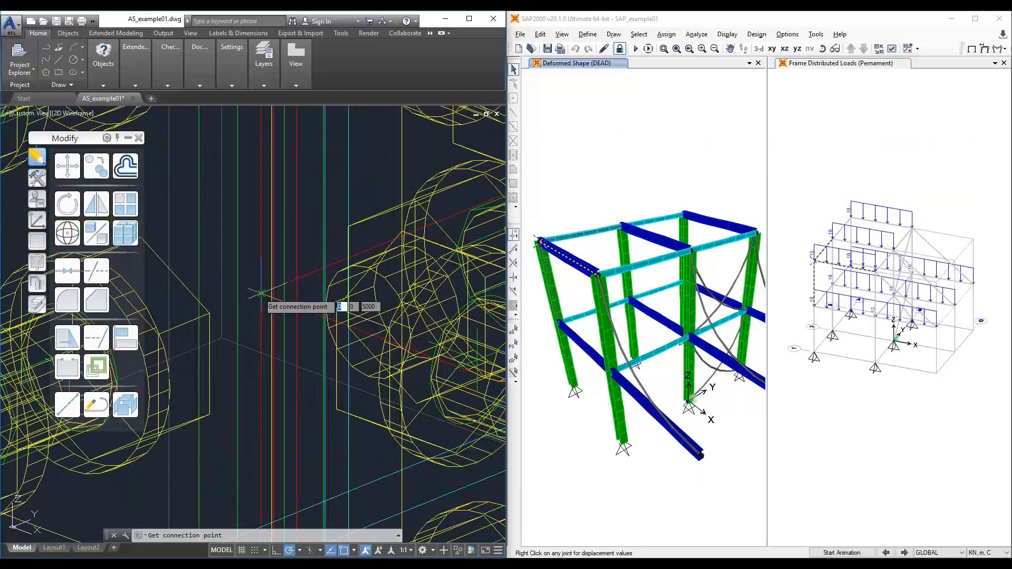
pyautogui.click(259, 292)
pyautogui.scroll(-6, 260, 293)
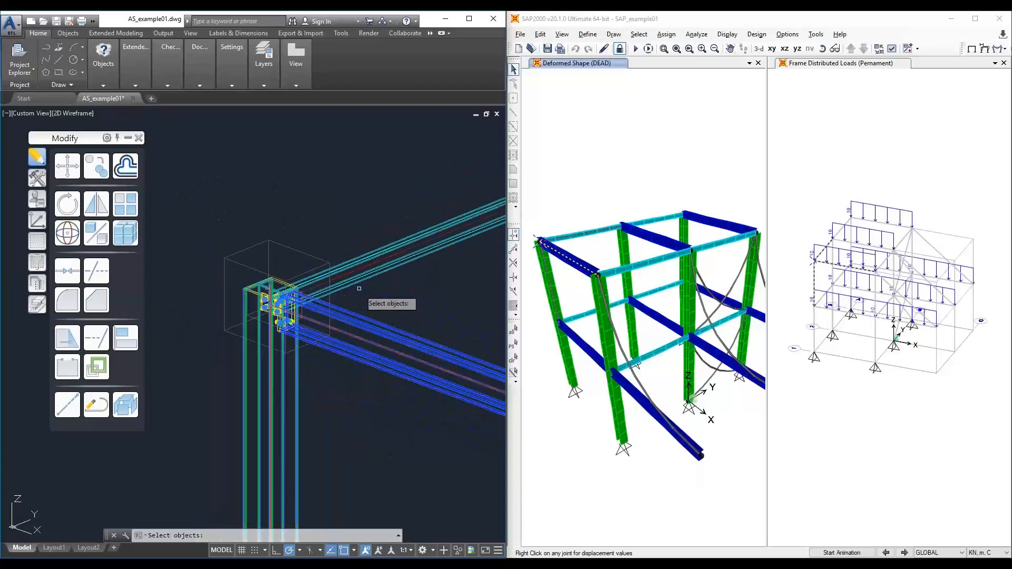
pyautogui.click(182, 205)
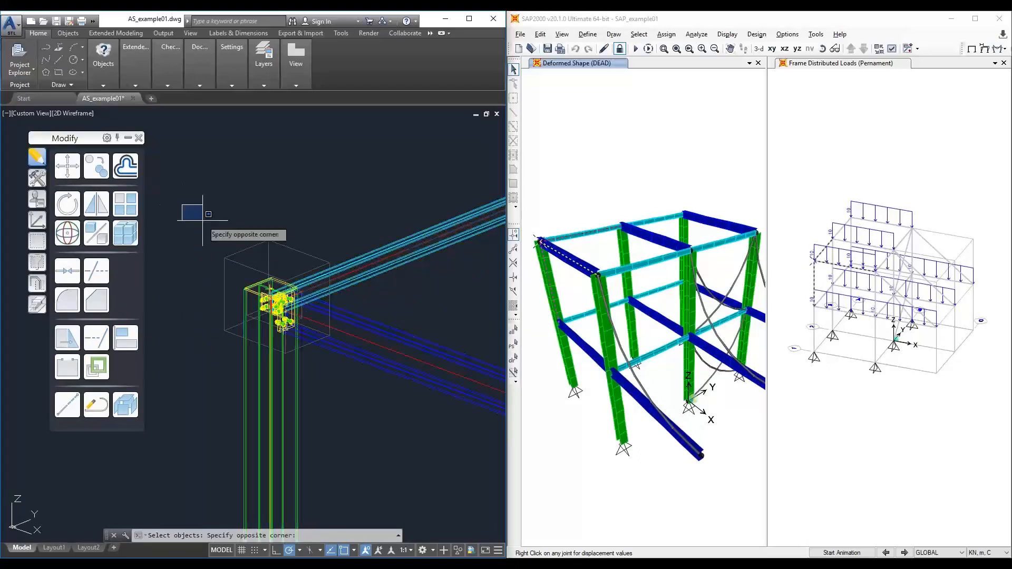
pyautogui.click(350, 385)
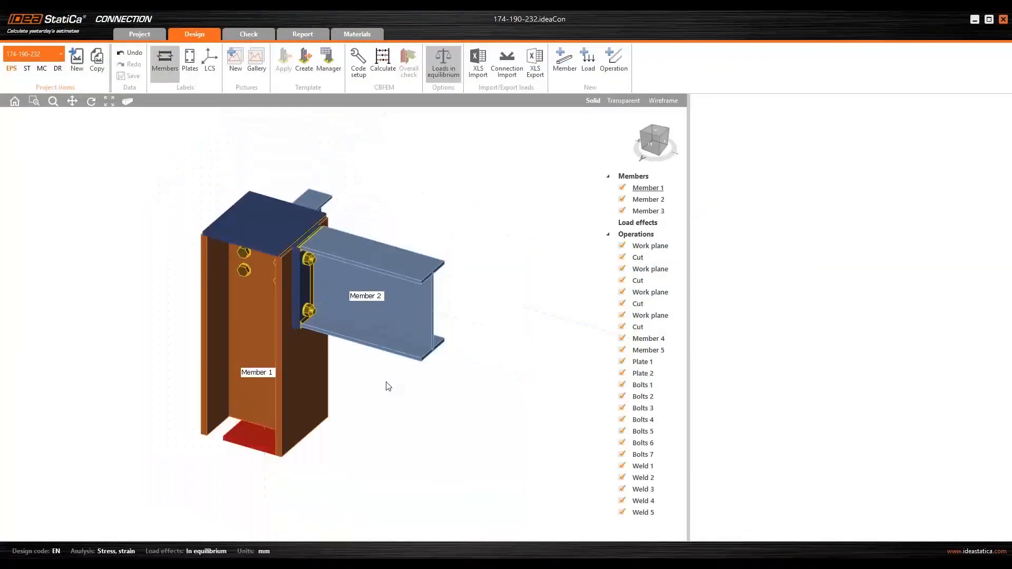
# - Import the joint's load effects from the SAP_example01[Joint3] connection file
pyautogui.moveTo(337, 401); pyautogui.dragTo(481, 323, button='right')
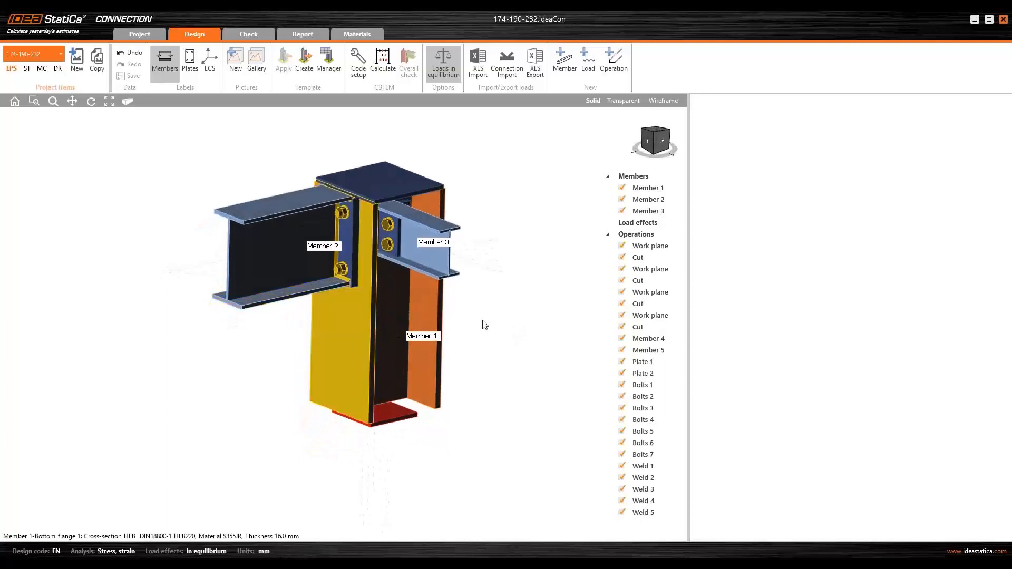
pyautogui.click(608, 235)
pyautogui.moveTo(473, 174); pyautogui.dragTo(472, 176, button='right')
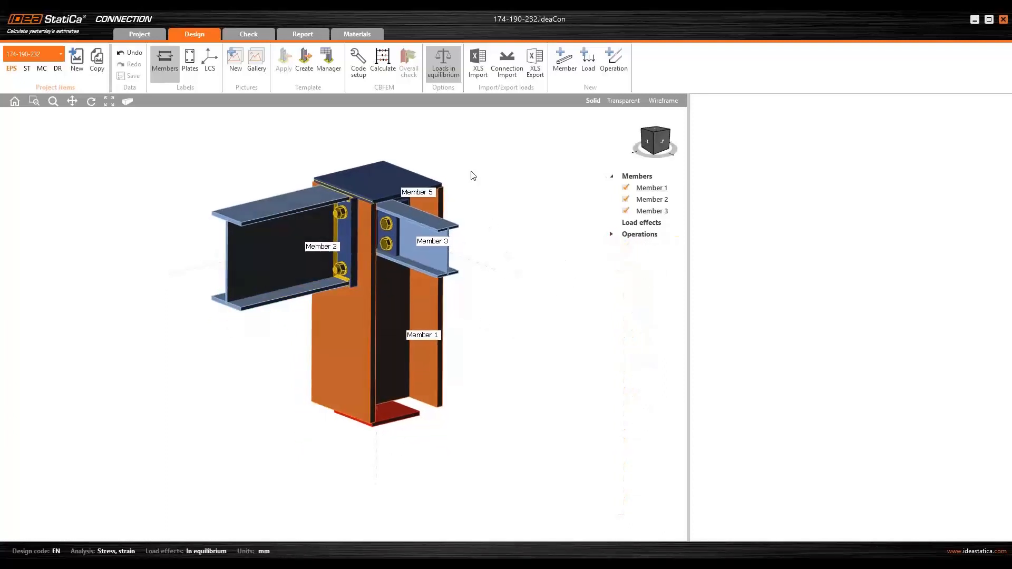
pyautogui.click(510, 76)
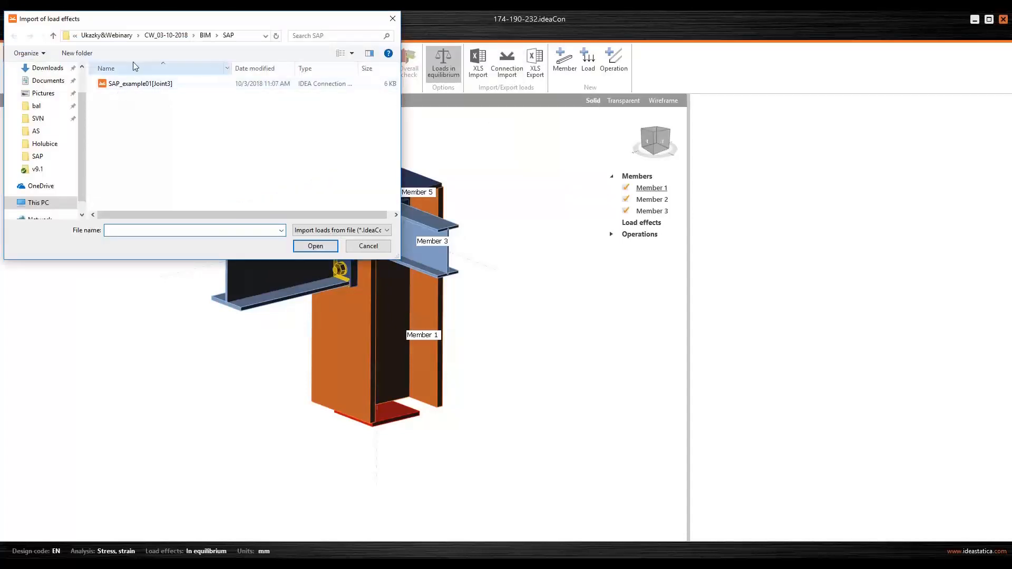
pyautogui.click(124, 86)
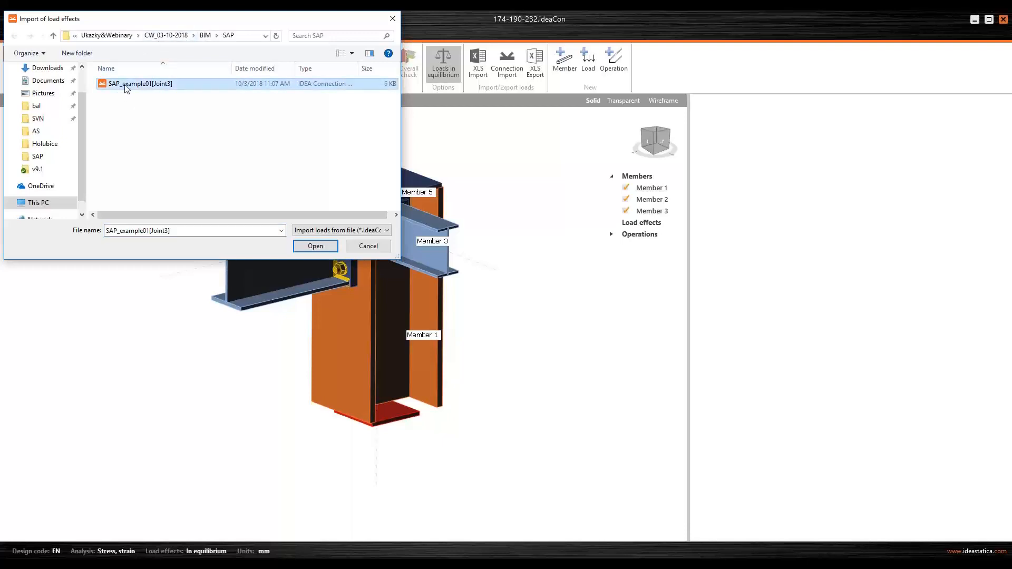
pyautogui.click(316, 246)
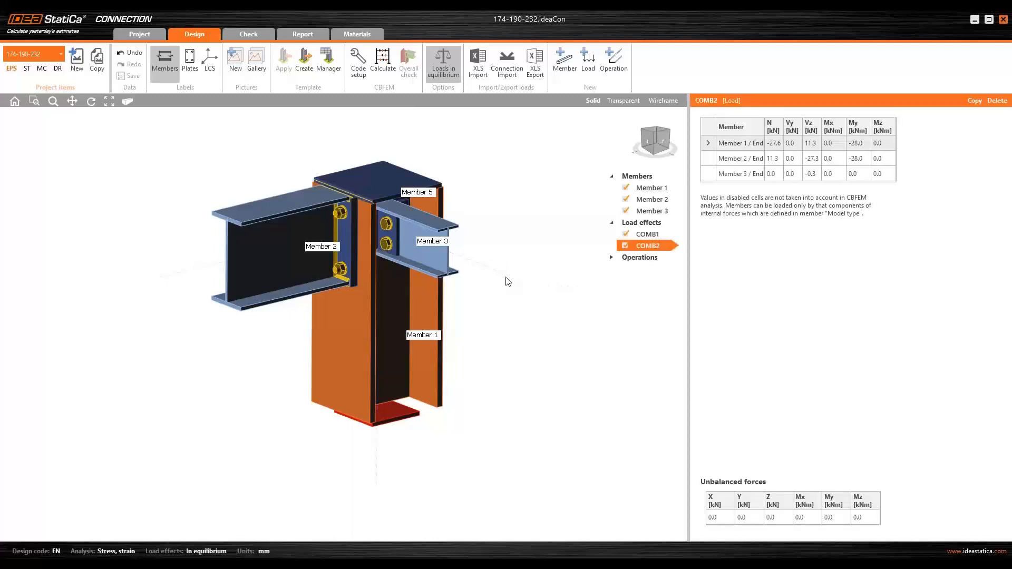
# - Run the stress/strain calculation for the imported COMB1 and COMB2 loads and save the project
pyautogui.moveTo(507, 317); pyautogui.dragTo(505, 320, button='middle')
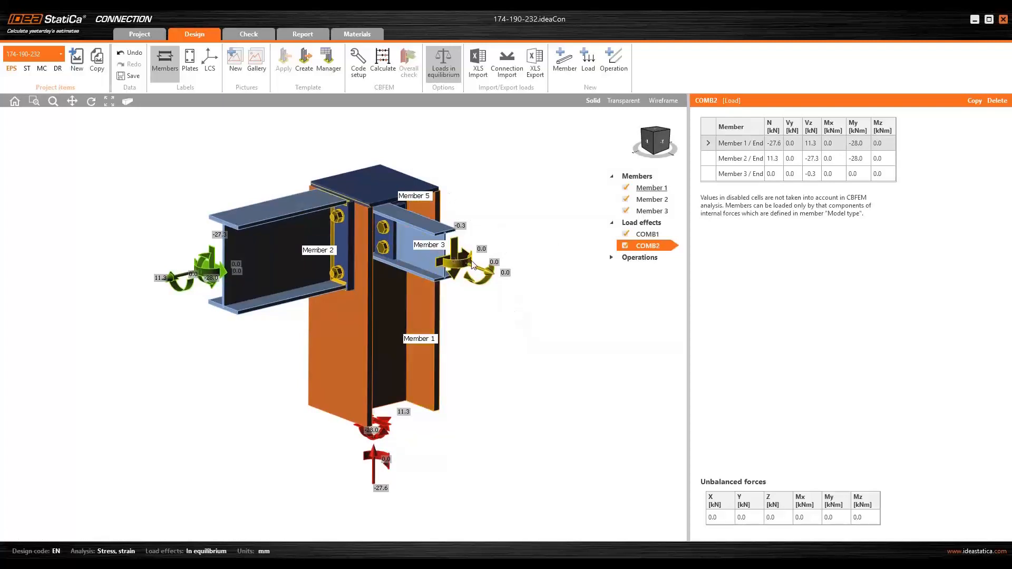
pyautogui.click(652, 235)
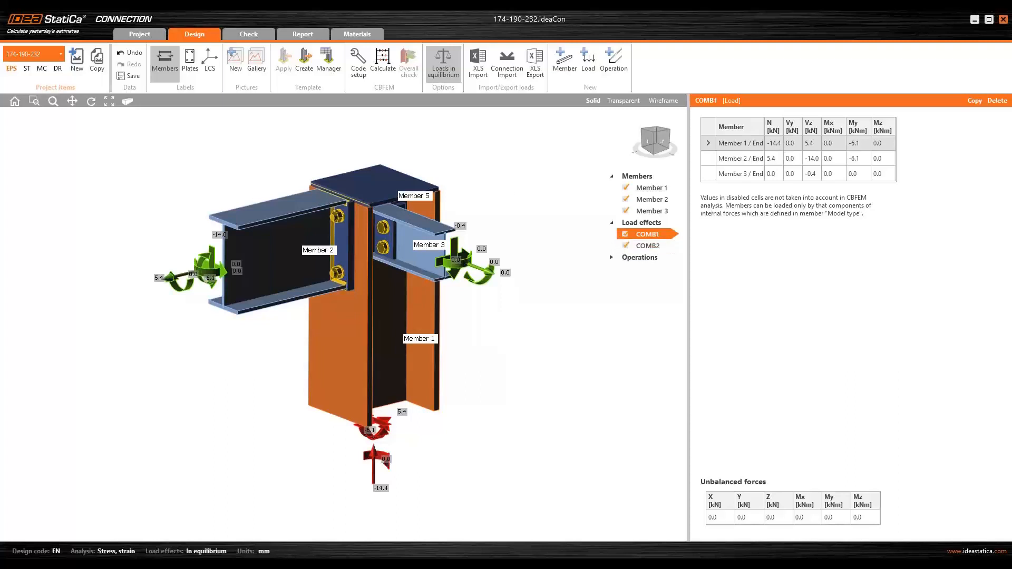
pyautogui.click(387, 75)
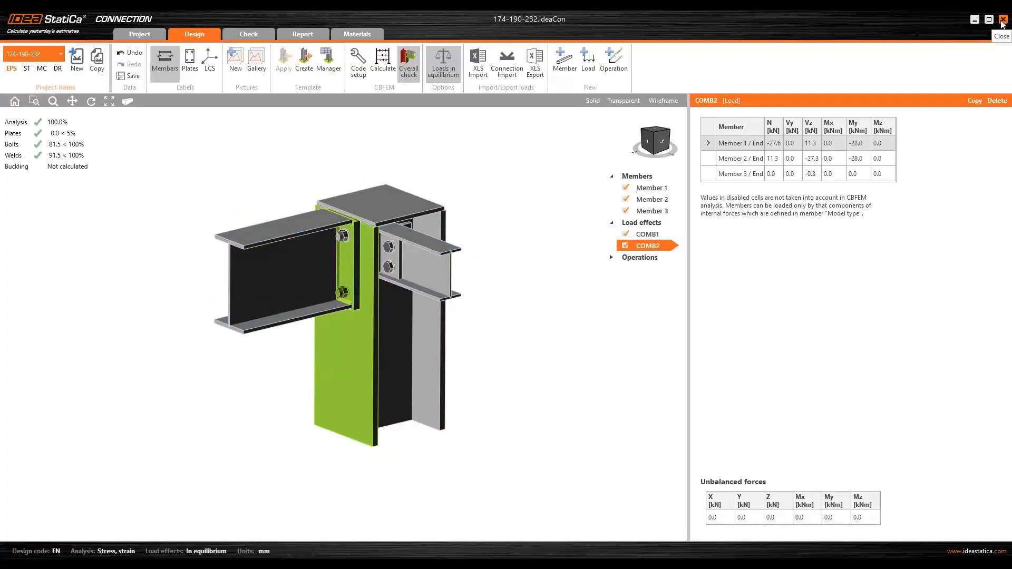
pyautogui.click(135, 77)
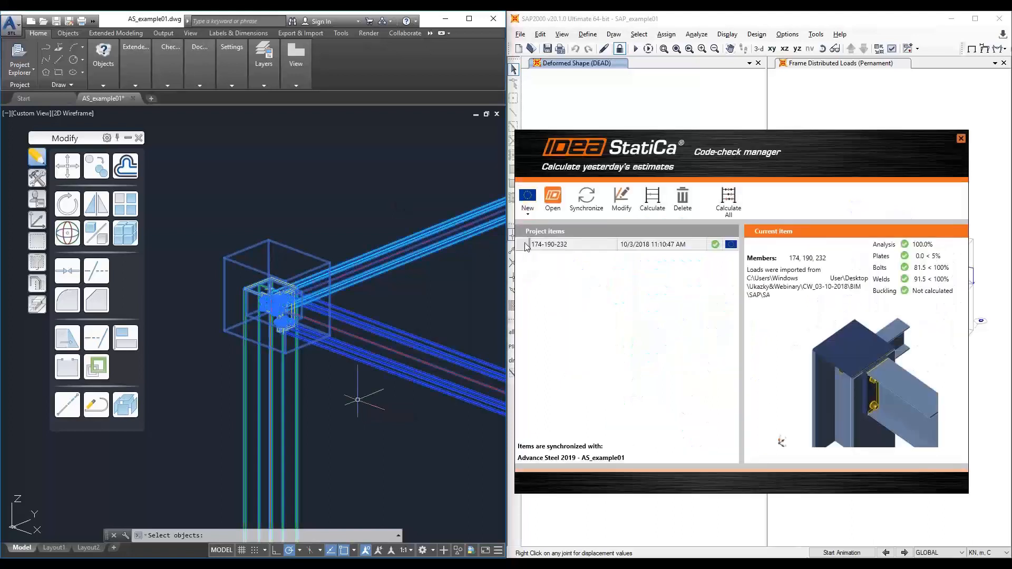
# - Review the 174-190-232 item's check results in the code-check manager, then close the manager
pyautogui.click(526, 246)
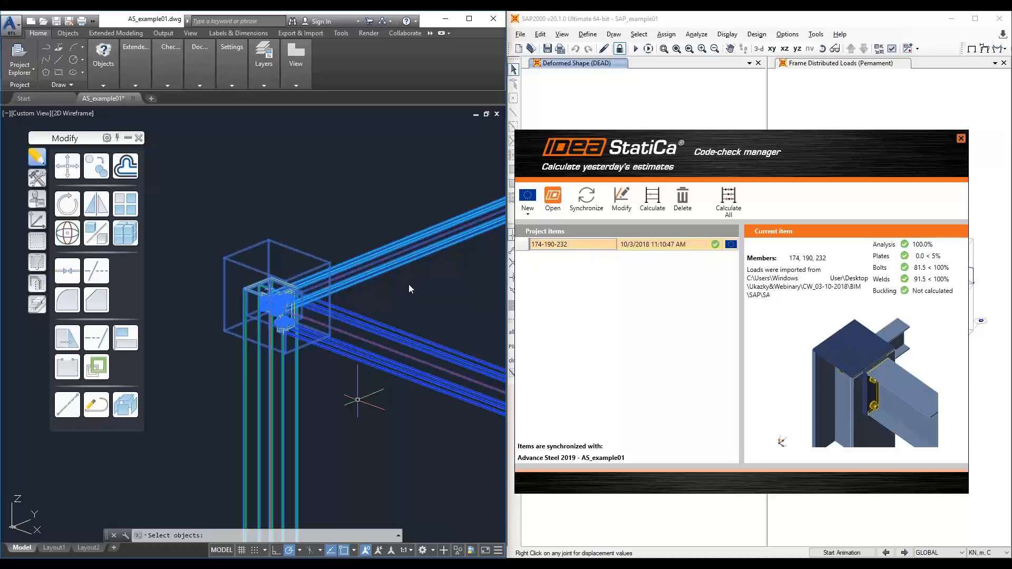
pyautogui.scroll(-3, 409, 289)
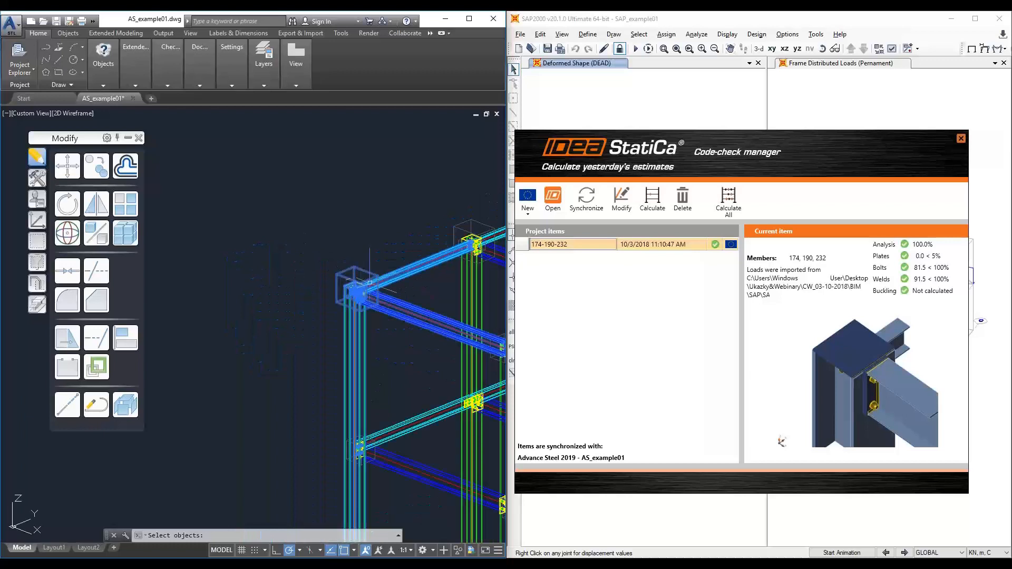
pyautogui.moveTo(405, 293); pyautogui.dragTo(269, 254, button='middle')
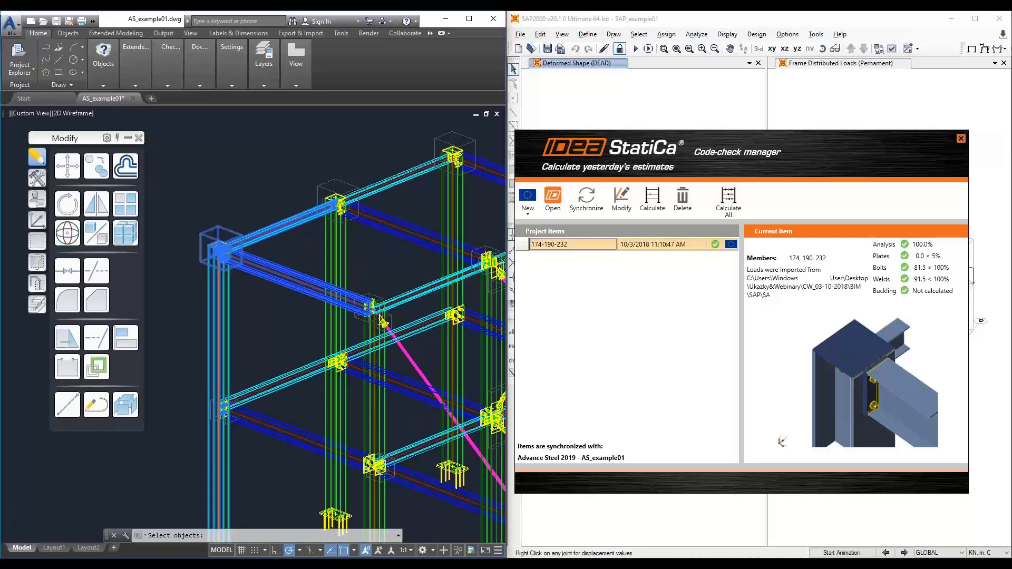
pyautogui.scroll(-3, 243, 249)
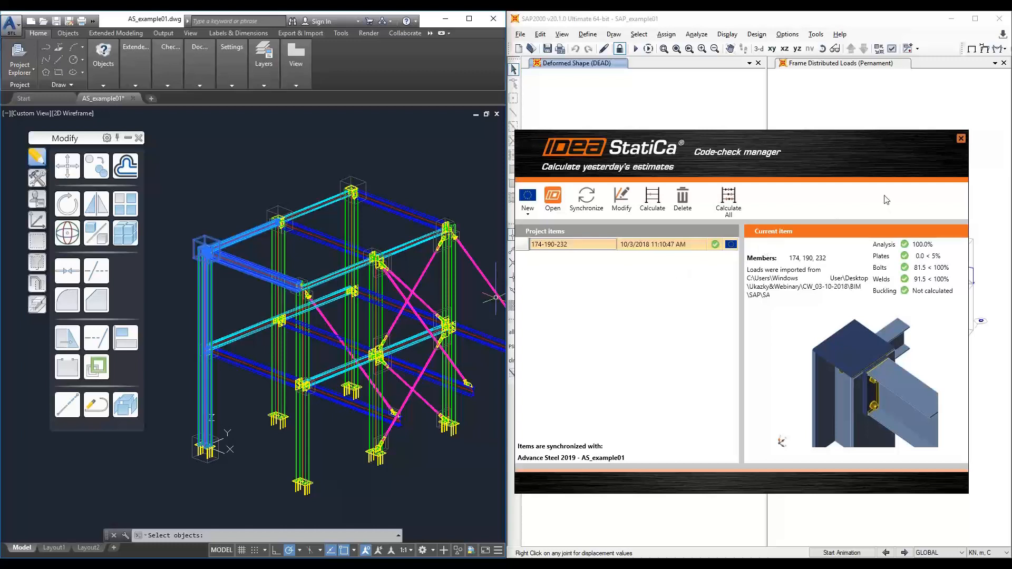
pyautogui.click(961, 139)
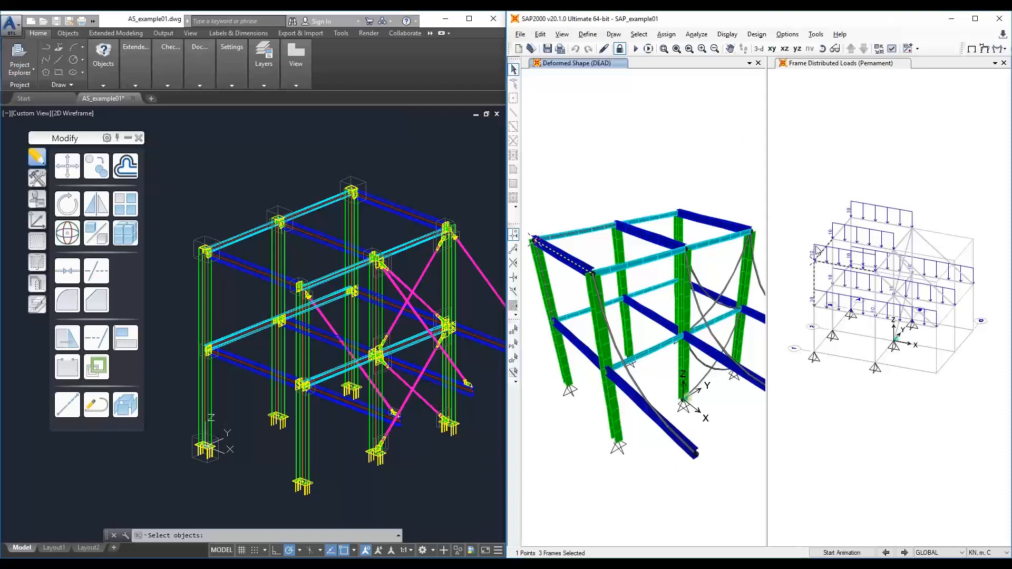
# - Switch to SAP2000 and unlock the model for editing
pyautogui.click(620, 49)
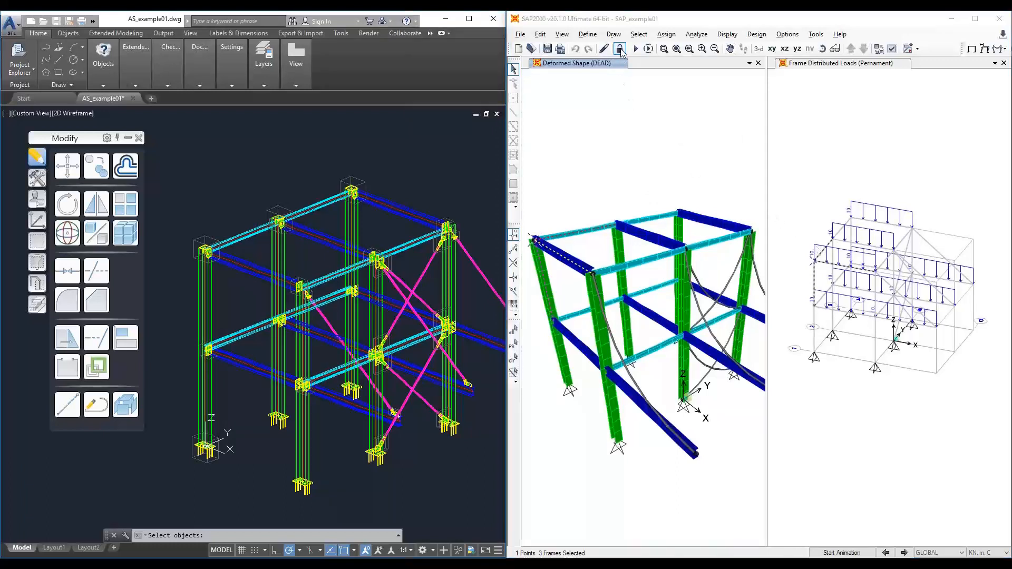
pyautogui.click(522, 330)
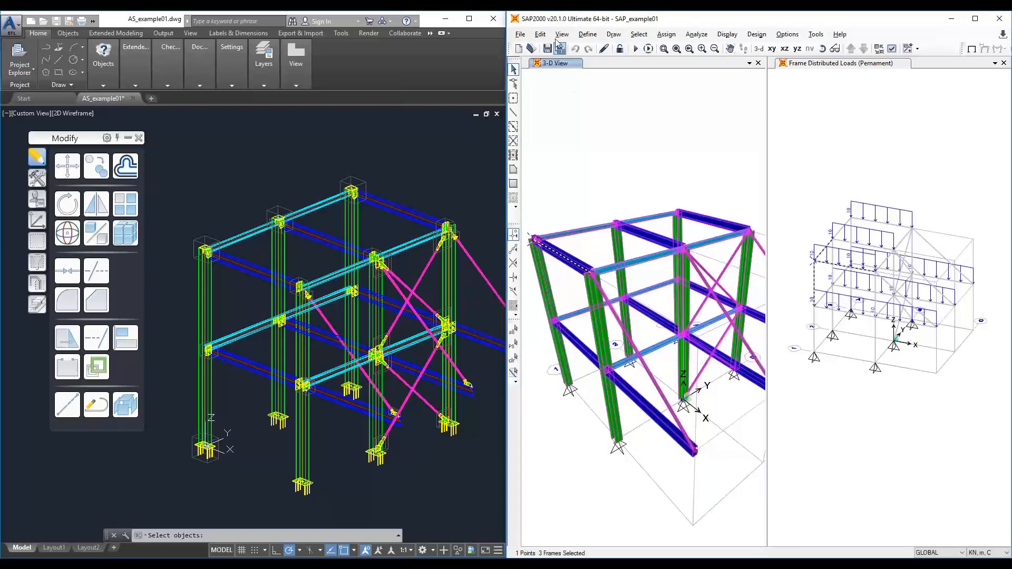
# - Assign a 15 kN/m uniform gravity distributed load in the Permanent pattern to the selected frames, replacing existing loads
pyautogui.click(666, 34)
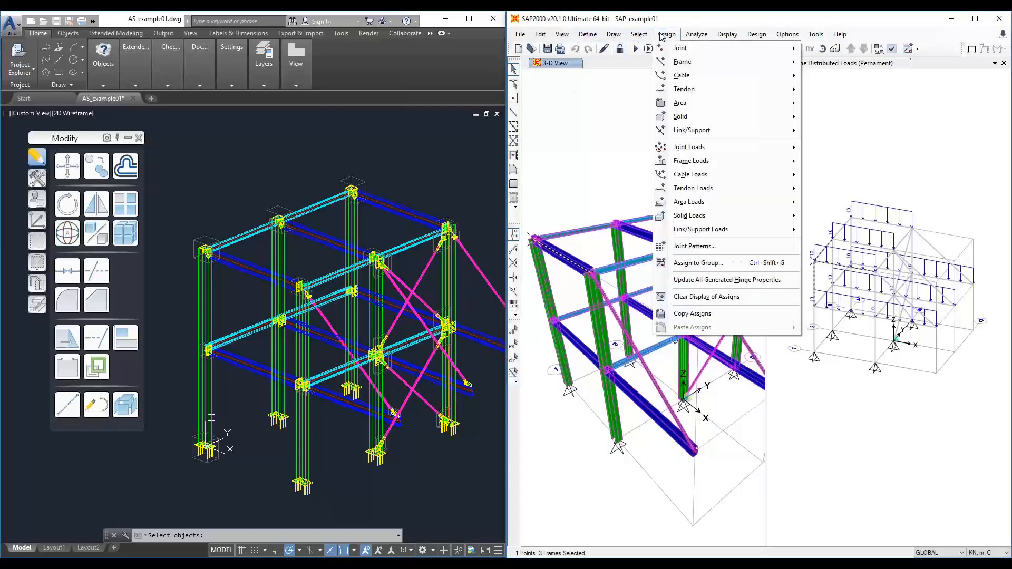
pyautogui.moveTo(696, 160)
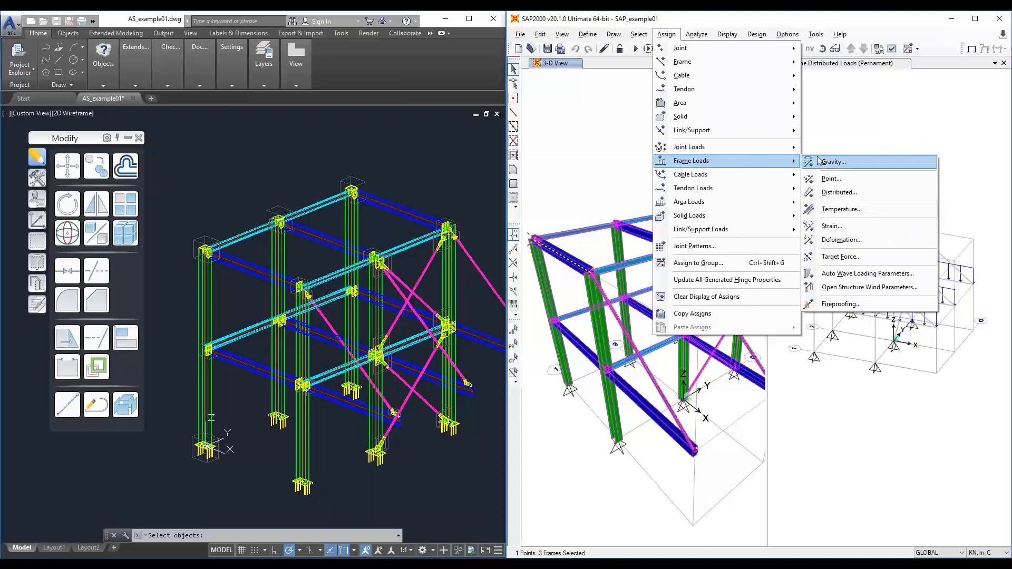
pyautogui.click(832, 193)
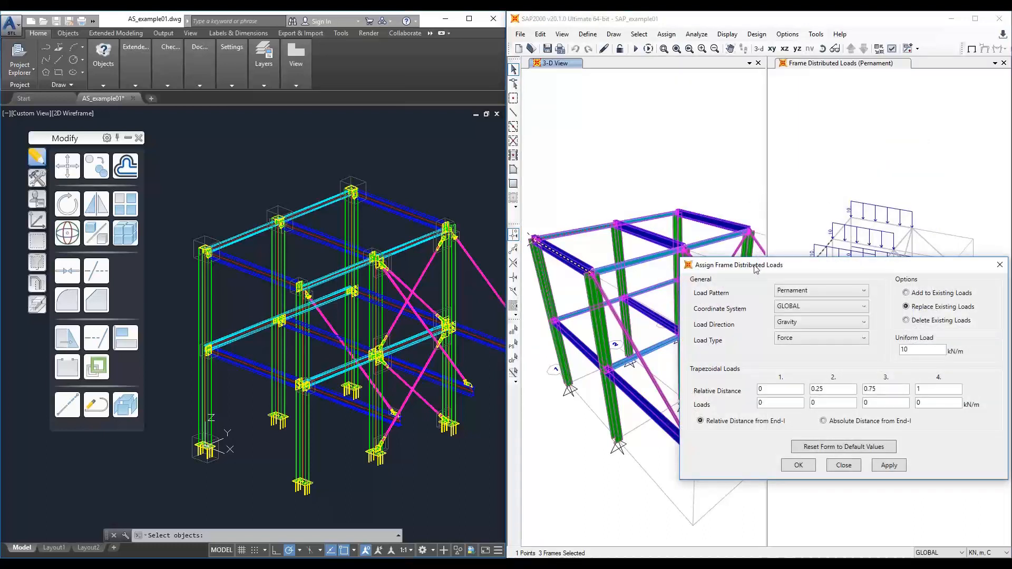
pyautogui.moveTo(503, 247); pyautogui.dragTo(478, 233)
pyautogui.click(528, 258)
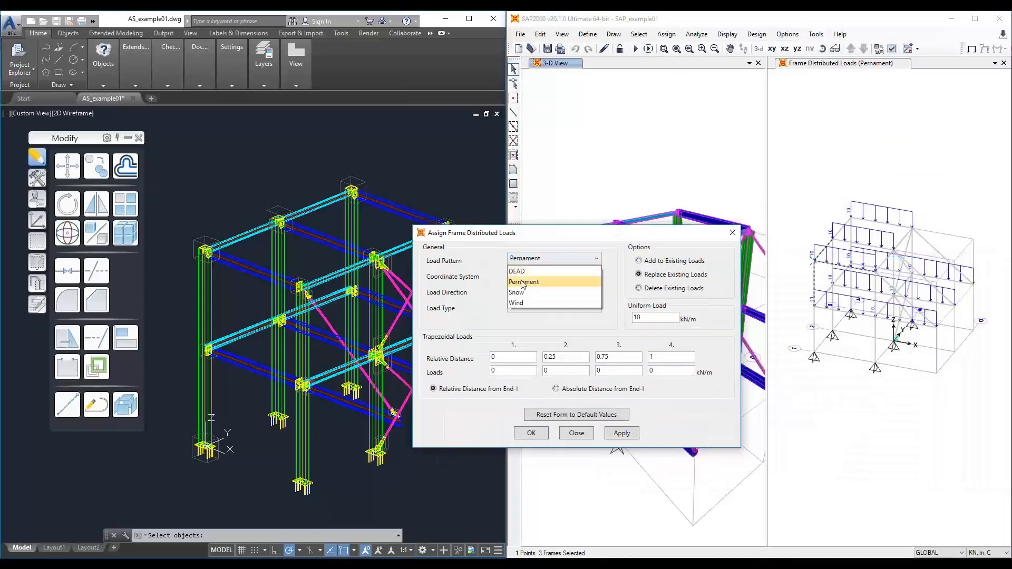
pyautogui.click(522, 283)
pyautogui.doubleClick(645, 317)
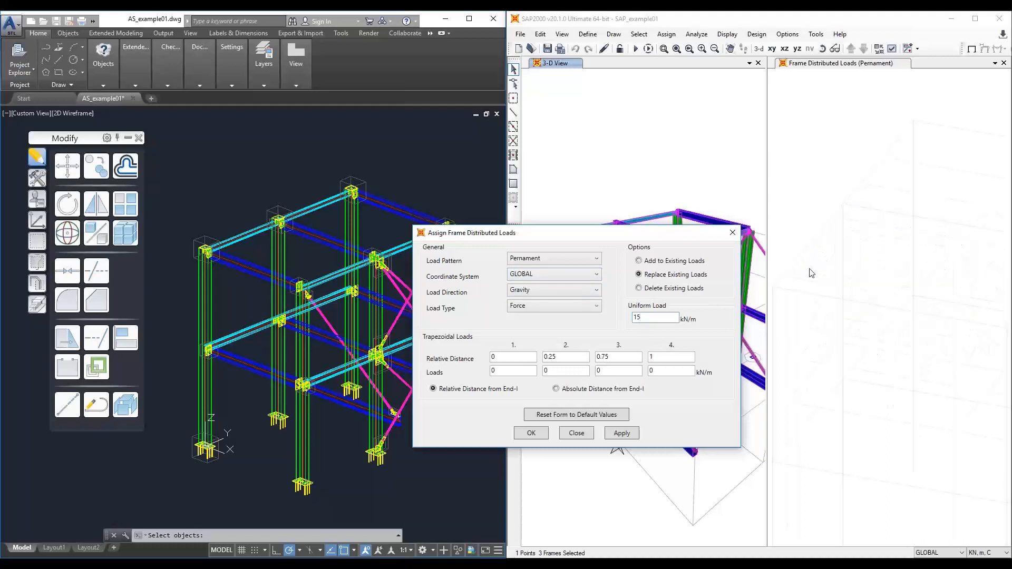
pyautogui.click(805, 299)
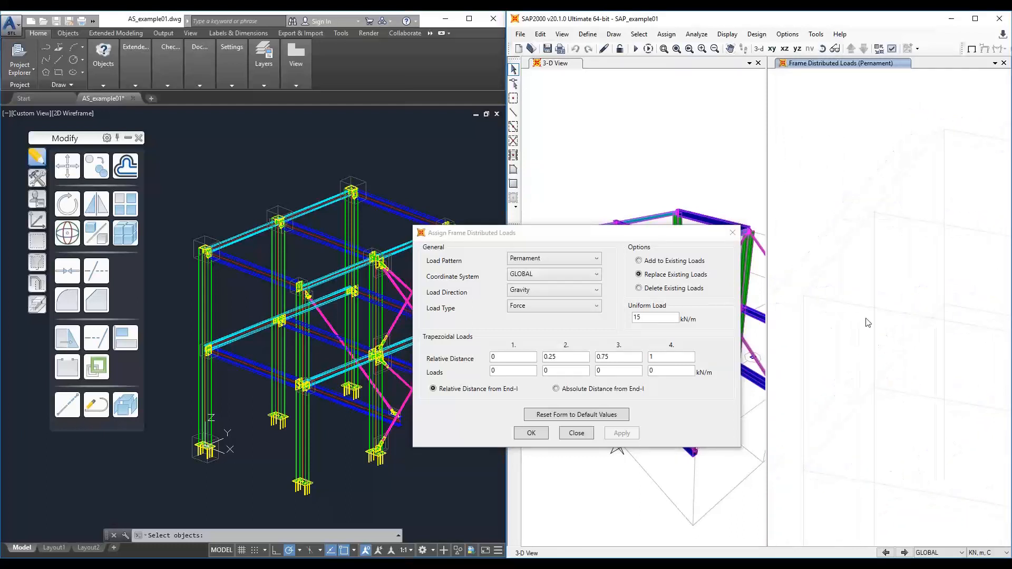
# - Select two more beams and assign them the same 15 kN/m uniform gravity load in the Permanent pattern
pyautogui.click(828, 299)
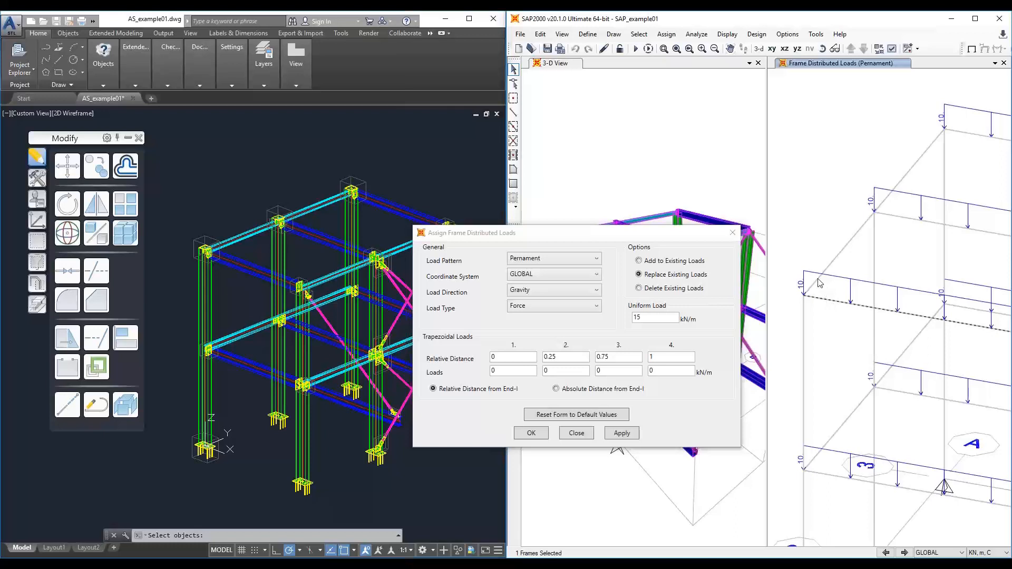
pyautogui.click(819, 279)
pyautogui.click(648, 316)
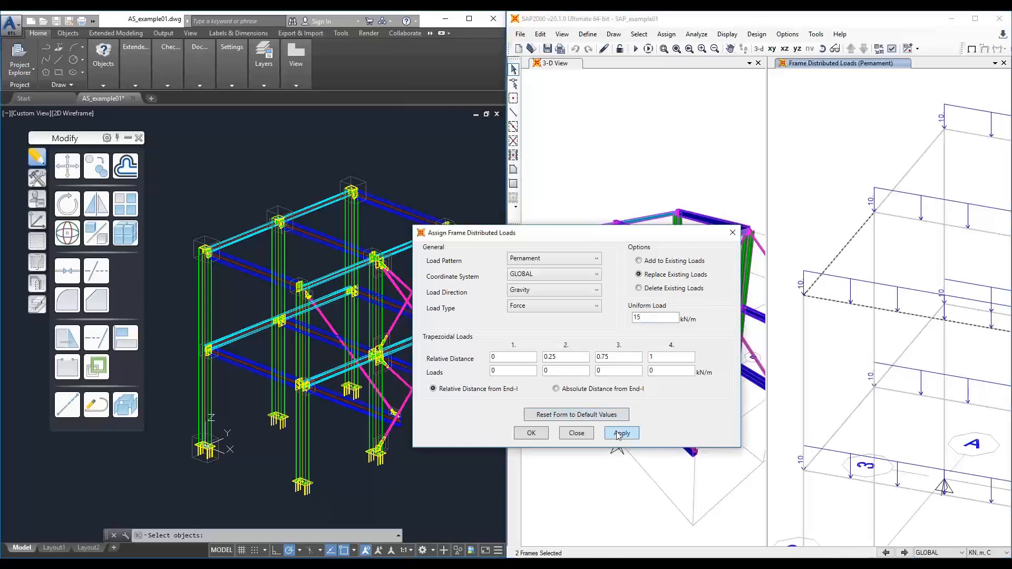
pyautogui.write('15')
pyautogui.click(619, 435)
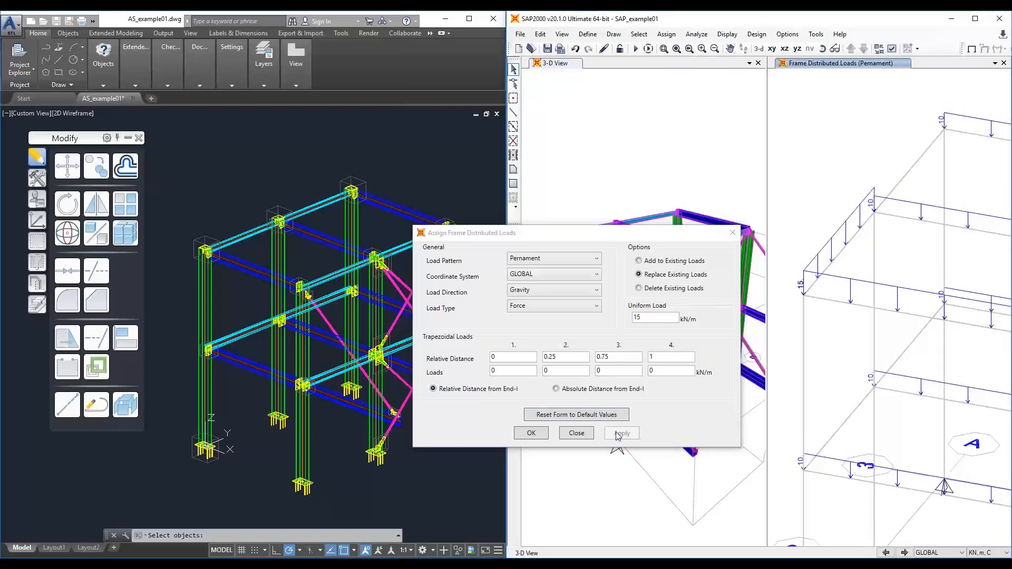
pyautogui.click(531, 434)
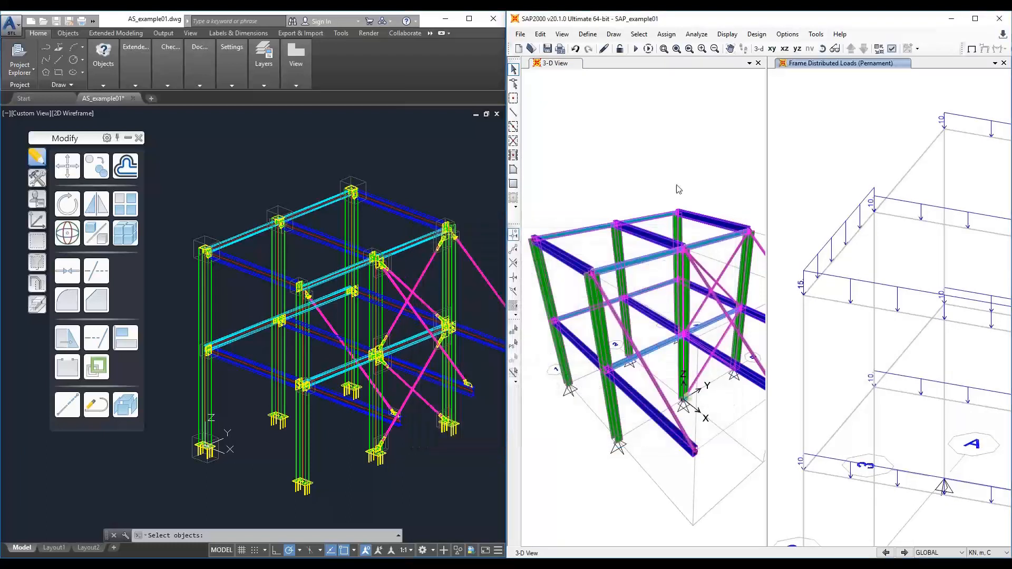
# - Run the SAP2000 analysis for all load cases
pyautogui.click(634, 49)
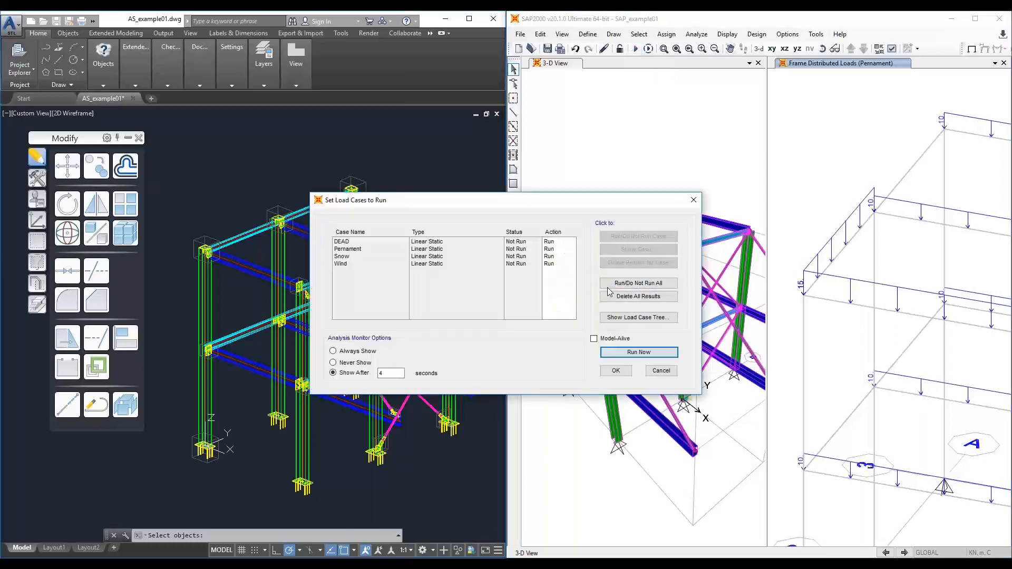
pyautogui.click(615, 351)
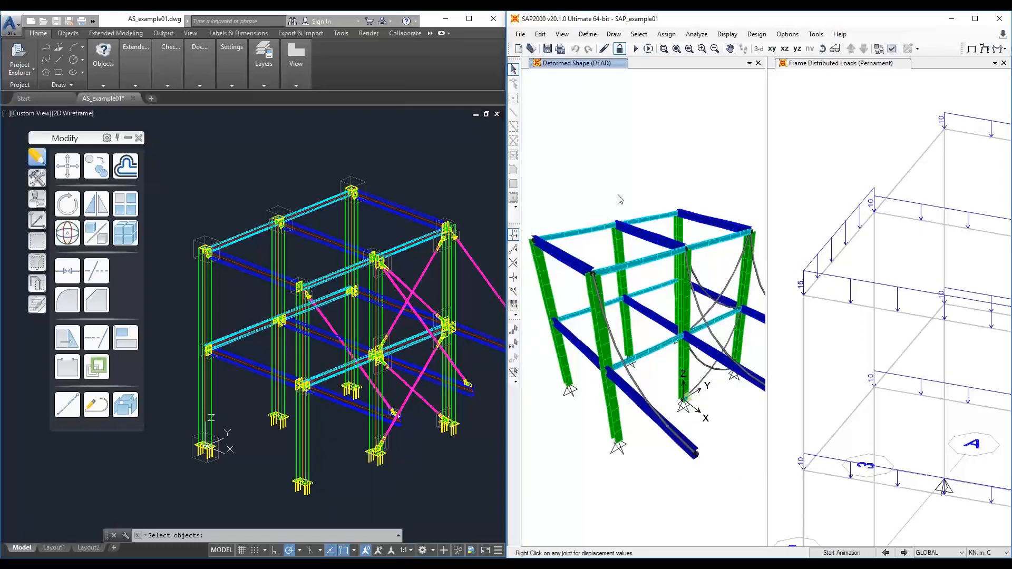
# - Open the IDEA StatiCa code-check manager from SAP2000 and synchronize Con 3 with the updated loads, then close it
pyautogui.click(816, 34)
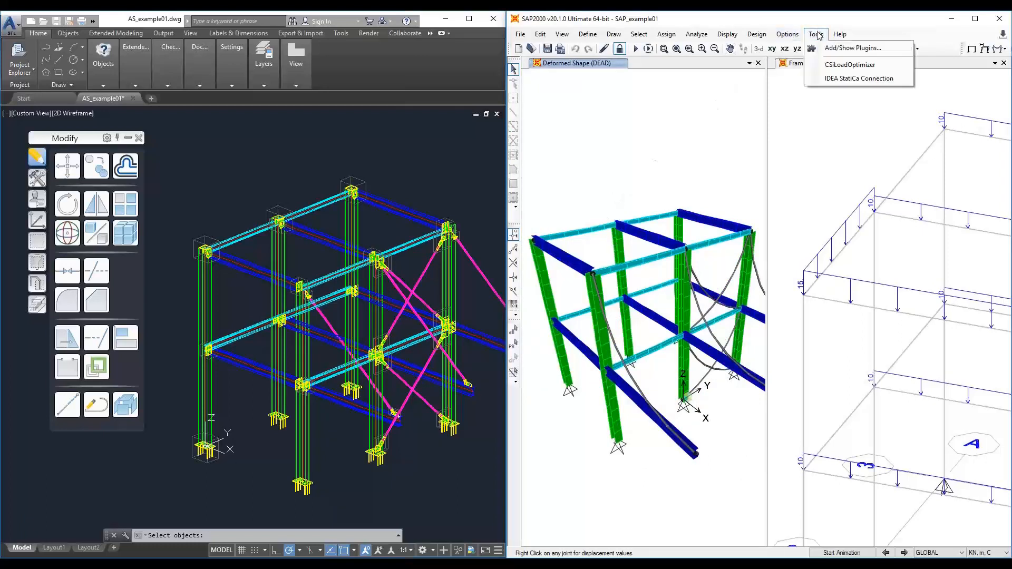
pyautogui.click(832, 79)
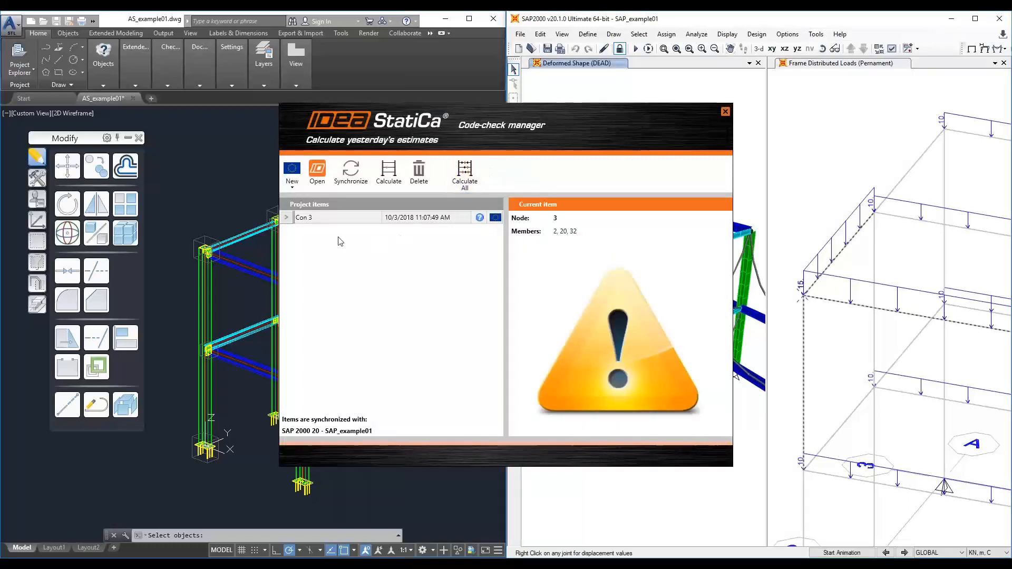
pyautogui.click(348, 177)
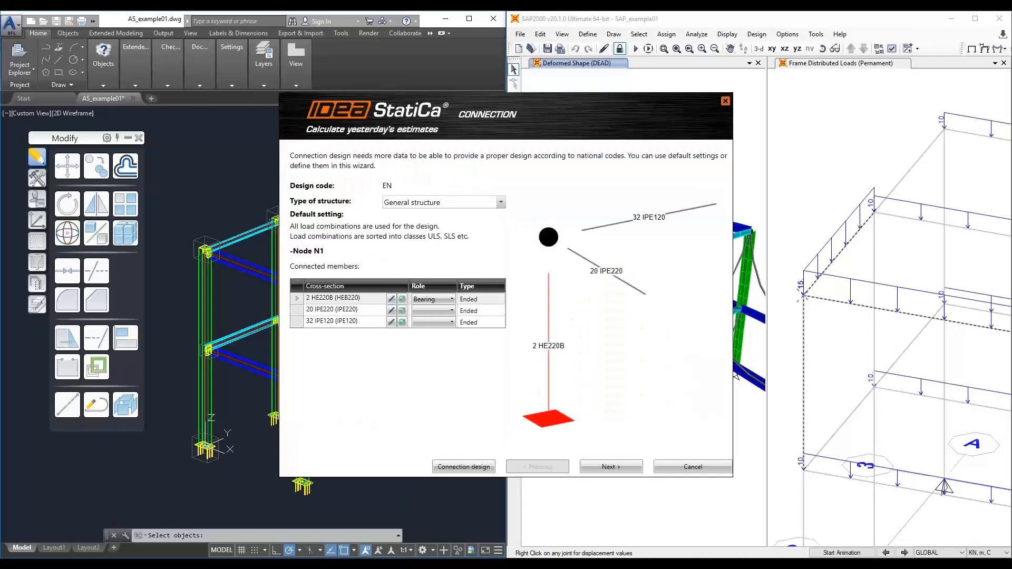
pyautogui.click(466, 467)
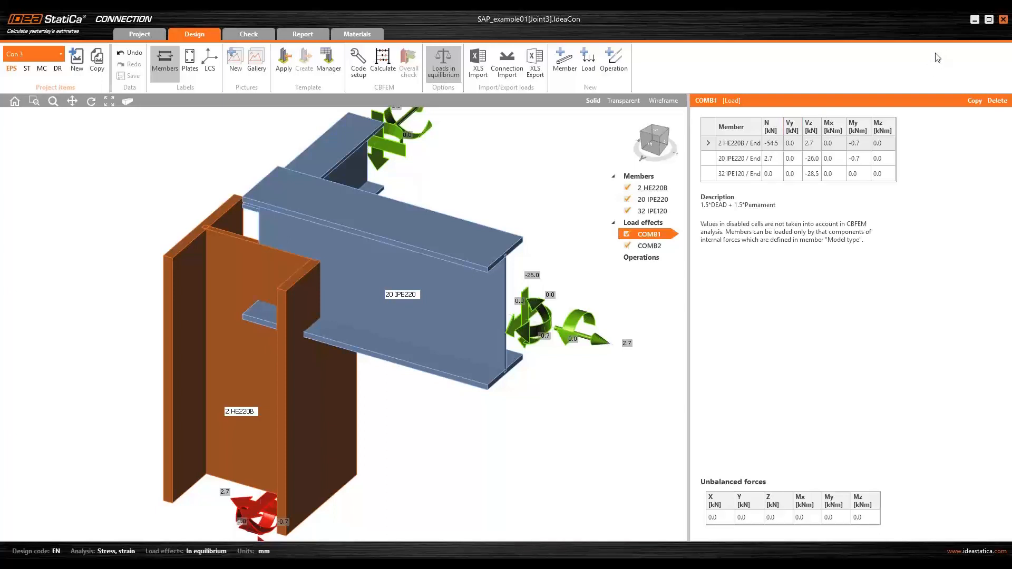
pyautogui.click(1004, 20)
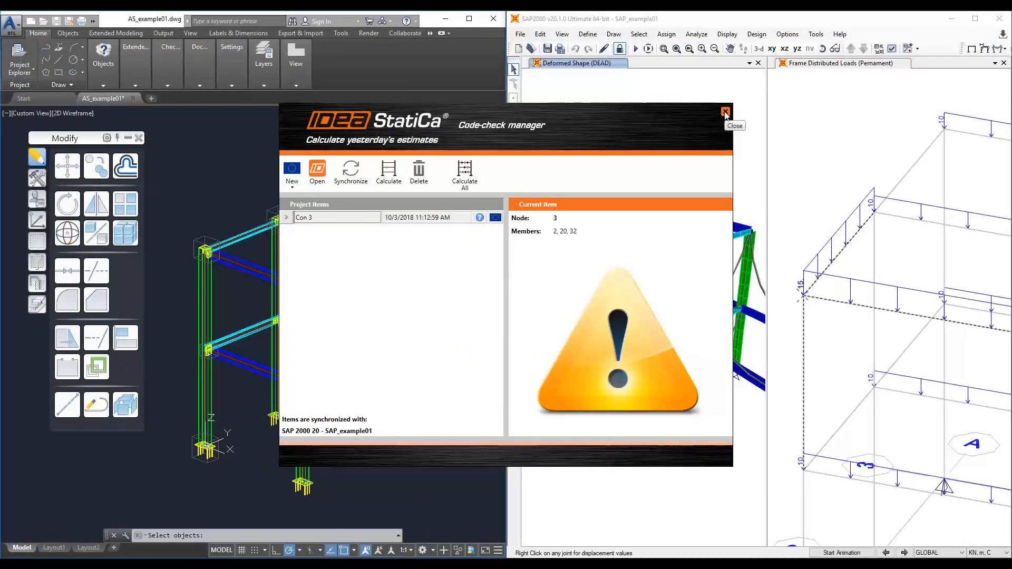
pyautogui.click(725, 112)
# - Select the Advance Steel model, run CONUI, and synchronize the 174-190-232 connection item
pyautogui.moveTo(336, 141); pyautogui.dragTo(283, 151, button='middle')
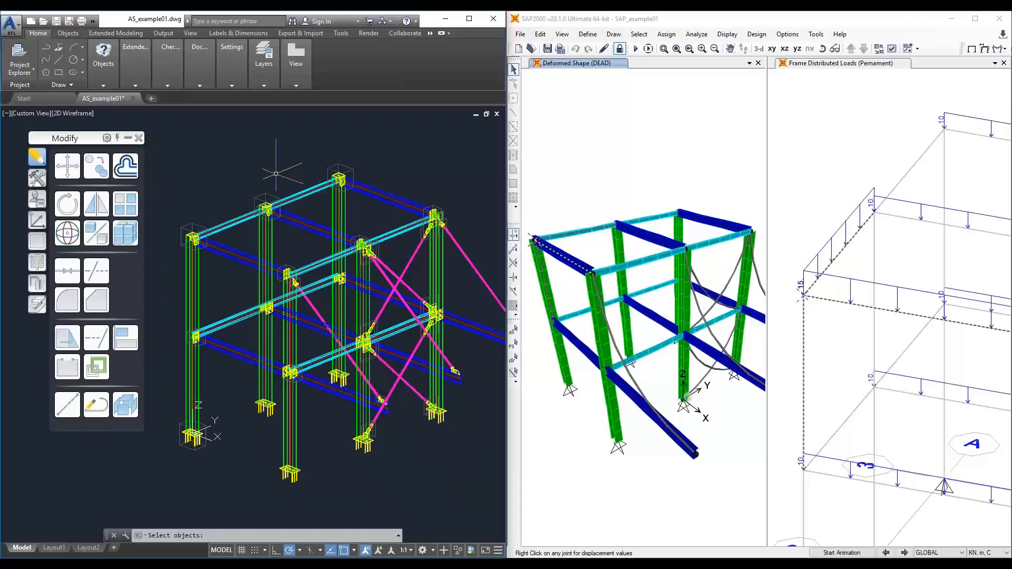
pyautogui.write('CONUI')
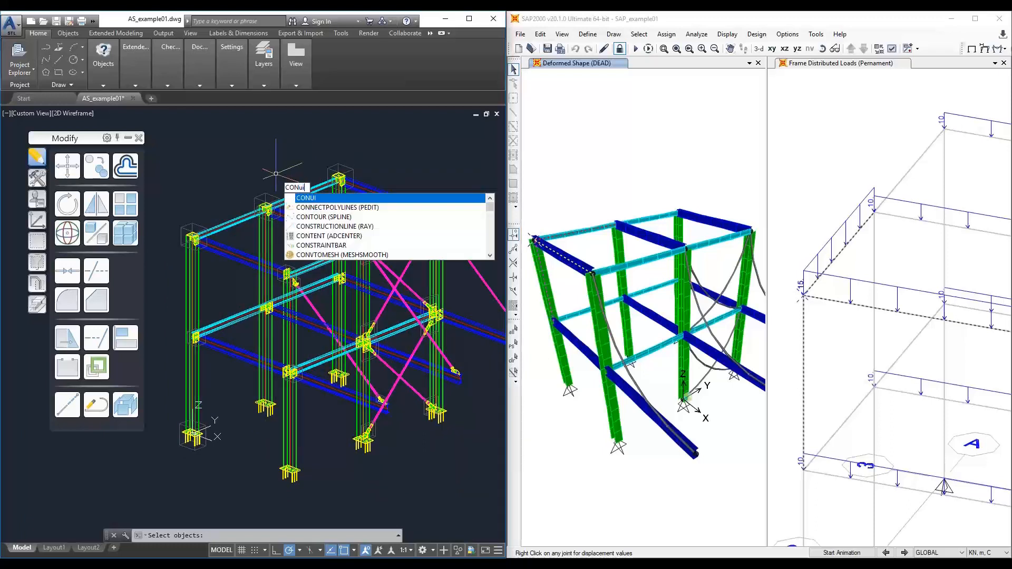
pyautogui.press('Return')
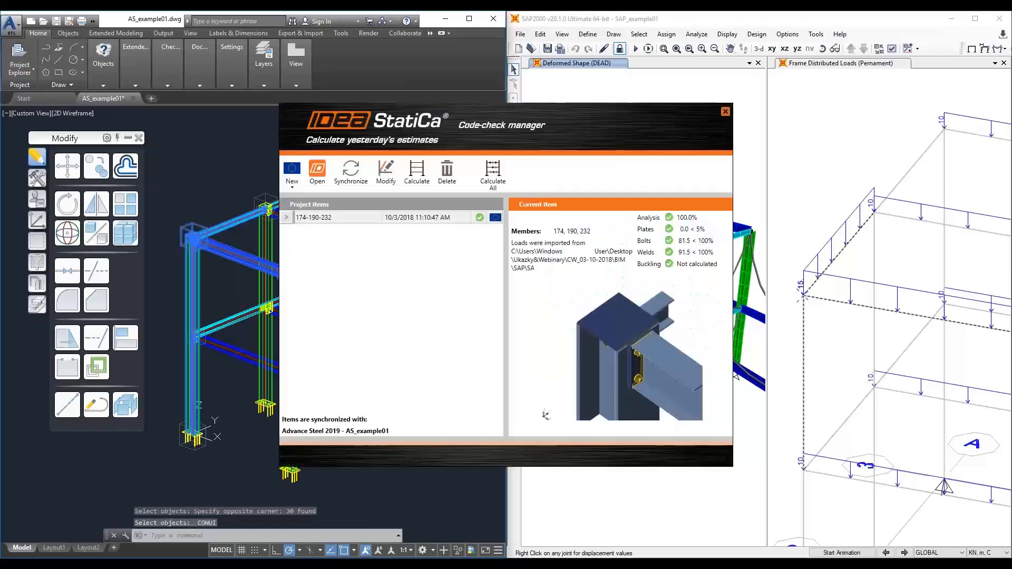
pyautogui.click(295, 218)
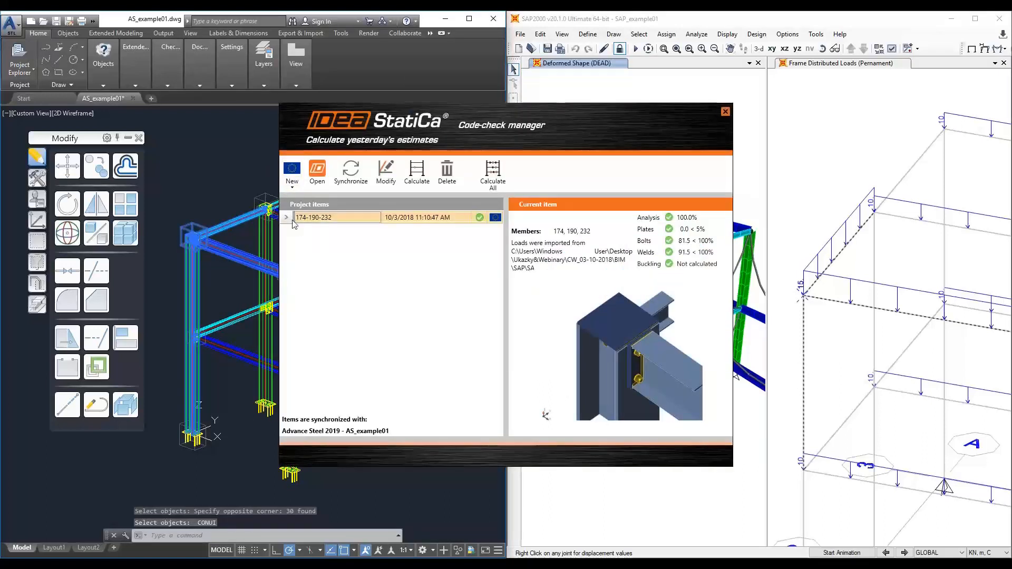
pyautogui.click(348, 183)
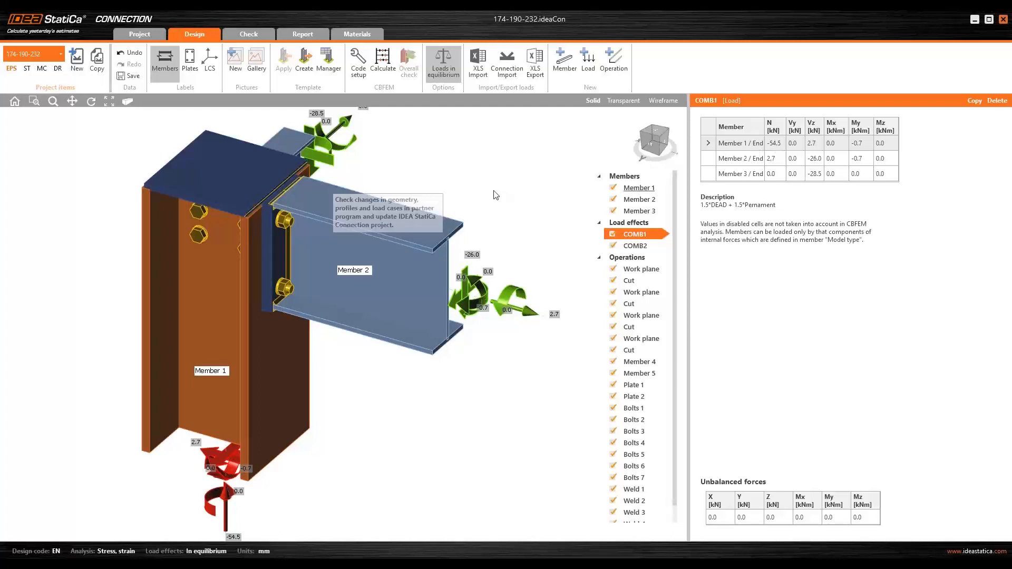
# - Recalculate the synchronized 174-190-232 connection, orbit the view to inspect it, and save the project
pyautogui.moveTo(501, 189); pyautogui.dragTo(500, 197, button='middle')
pyautogui.click(383, 61)
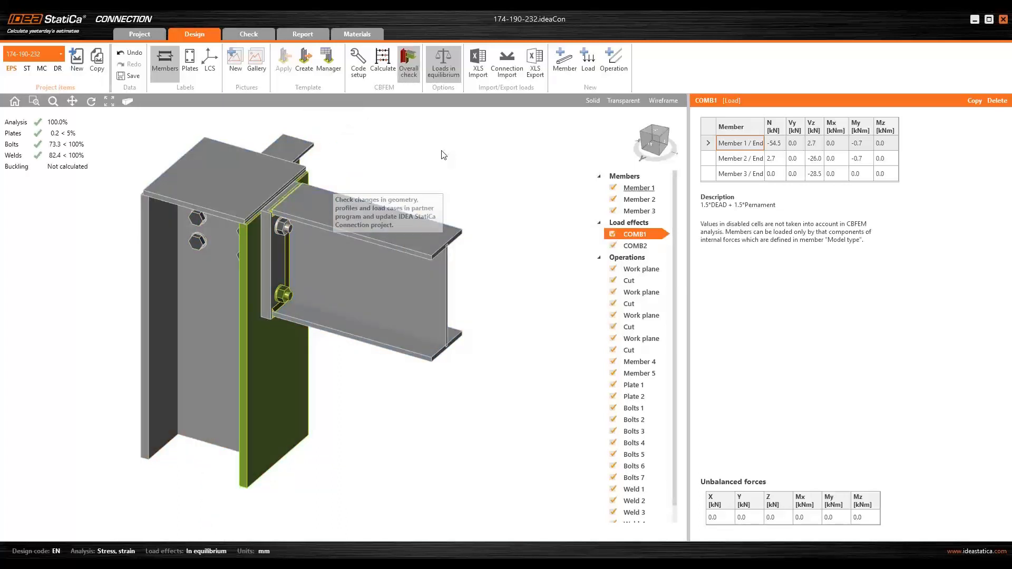
pyautogui.click(648, 138)
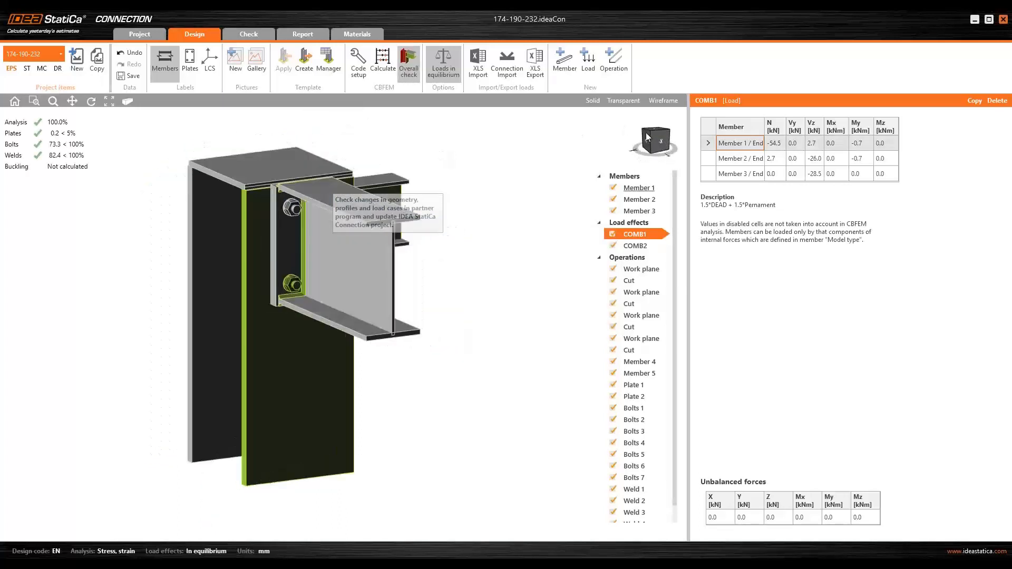
pyautogui.moveTo(646, 134); pyautogui.dragTo(615, 142)
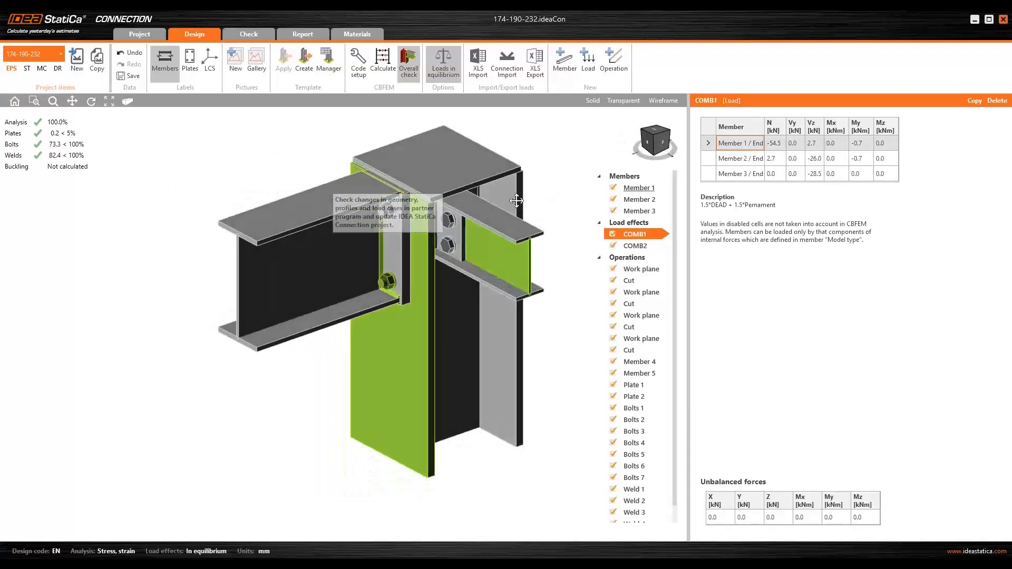
pyautogui.moveTo(517, 201); pyautogui.dragTo(486, 217, button='middle')
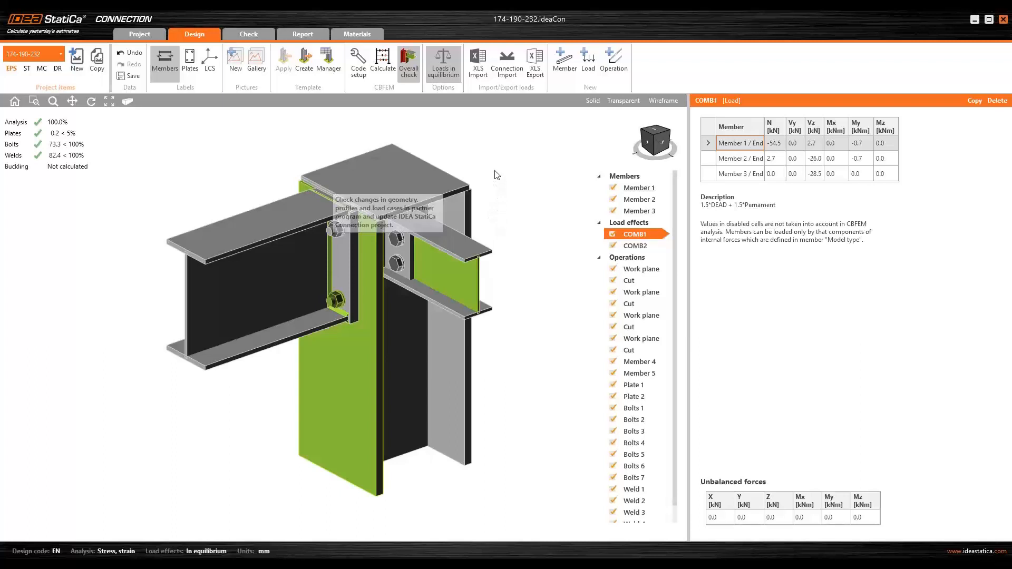
pyautogui.click(131, 76)
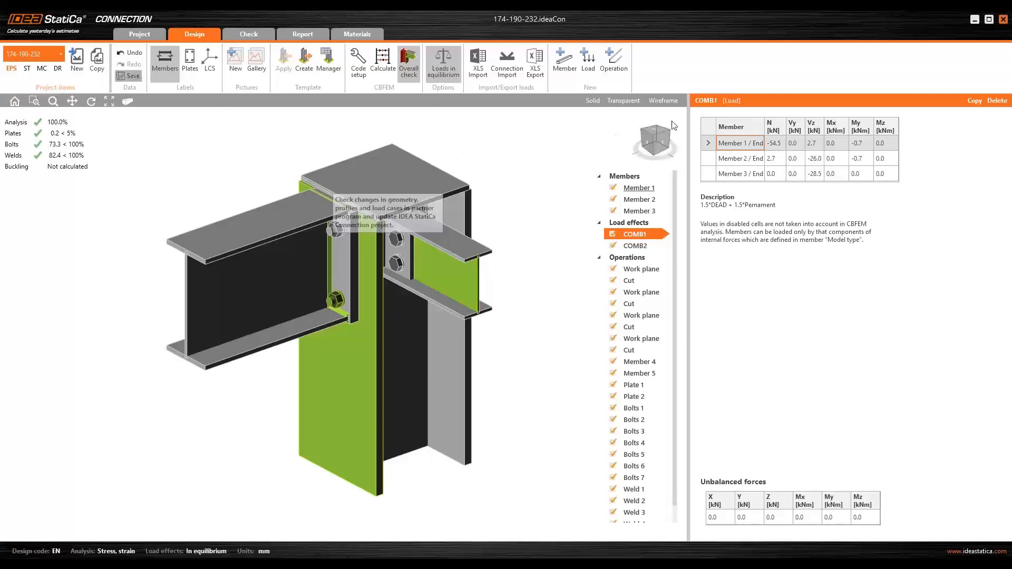
# - Close the connection and the code-check manager, returning to SAP2000
pyautogui.click(1003, 21)
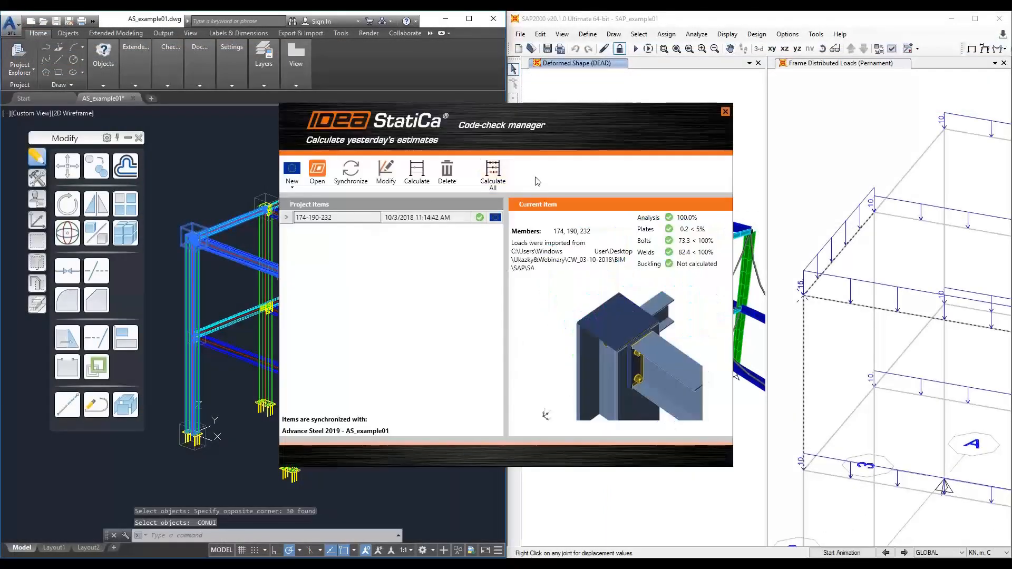
pyautogui.click(725, 113)
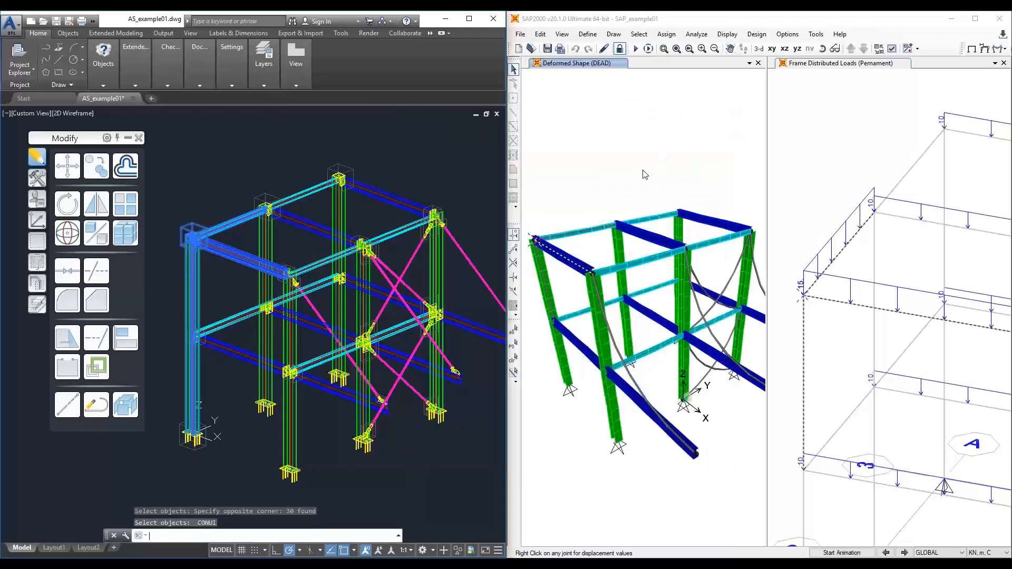
pyautogui.click(644, 174)
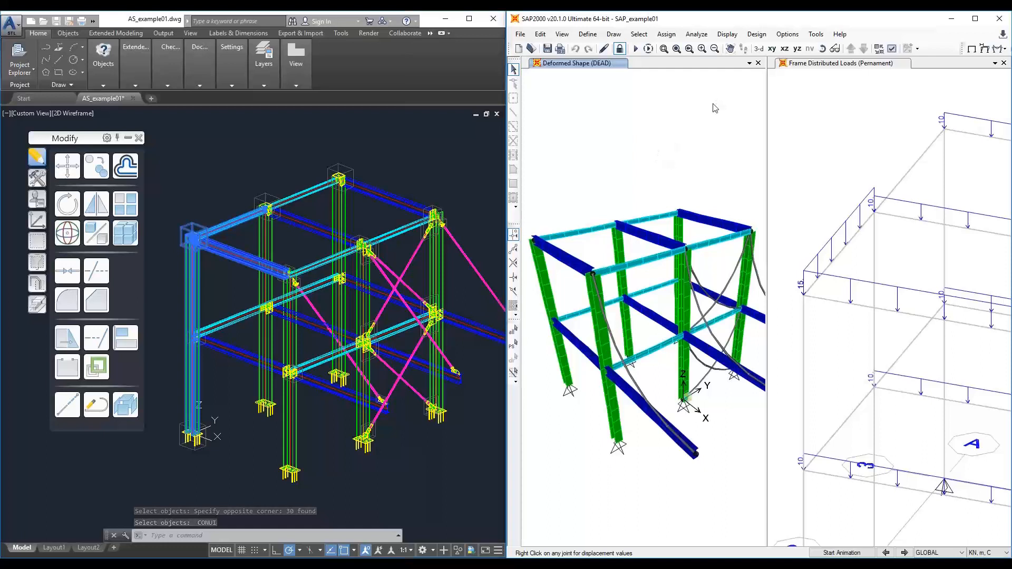
# - Reopen the IDEA StatiCa code-check manager from SAP2000 and move its window aside
pyautogui.click(785, 37)
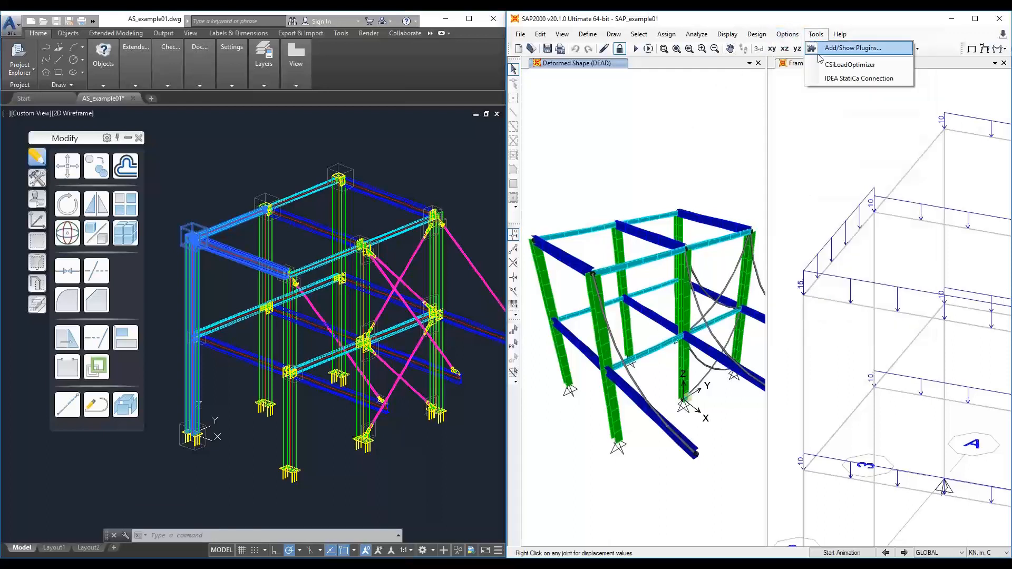
pyautogui.click(828, 79)
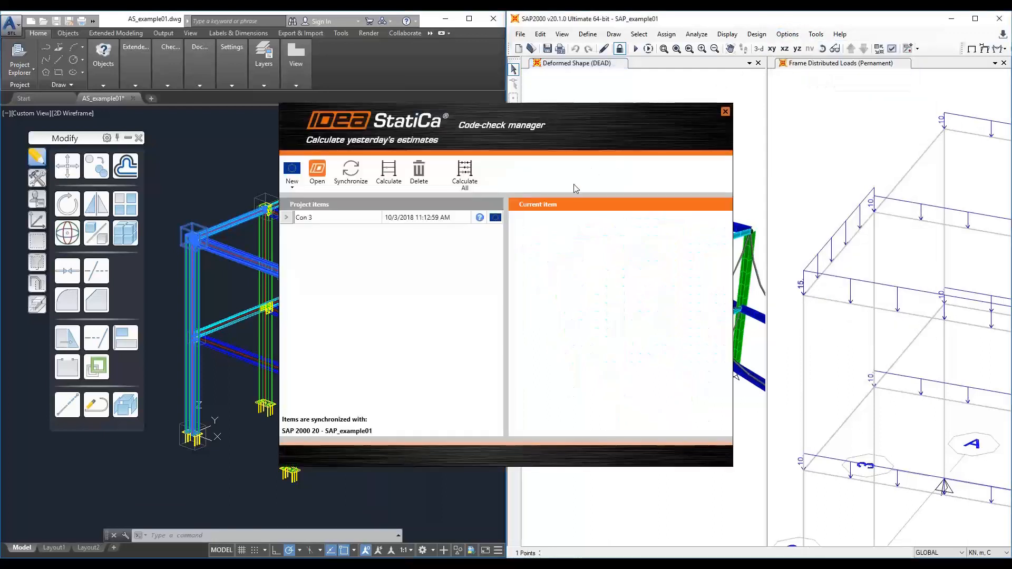
pyautogui.click(295, 185)
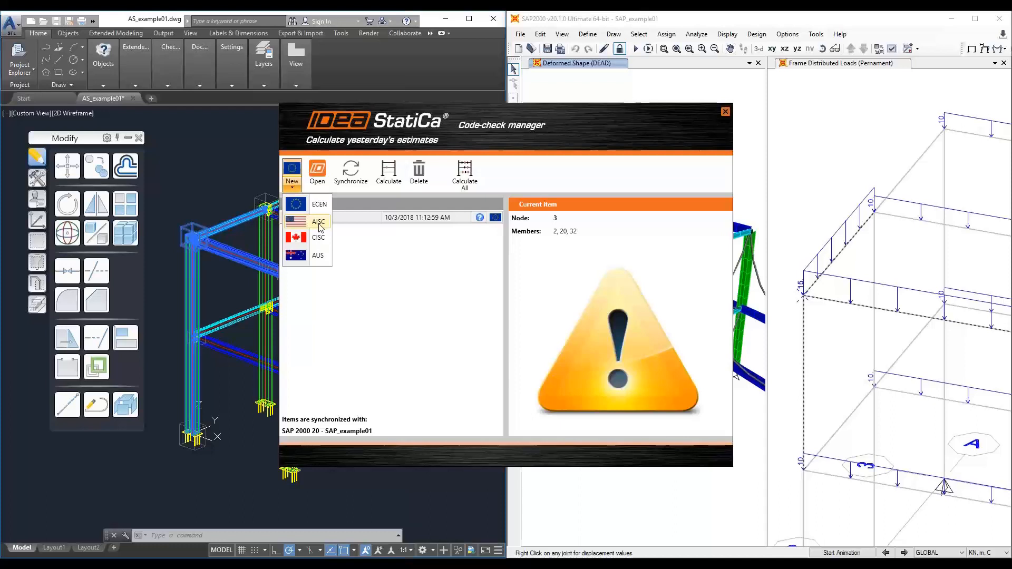
pyautogui.click(644, 128)
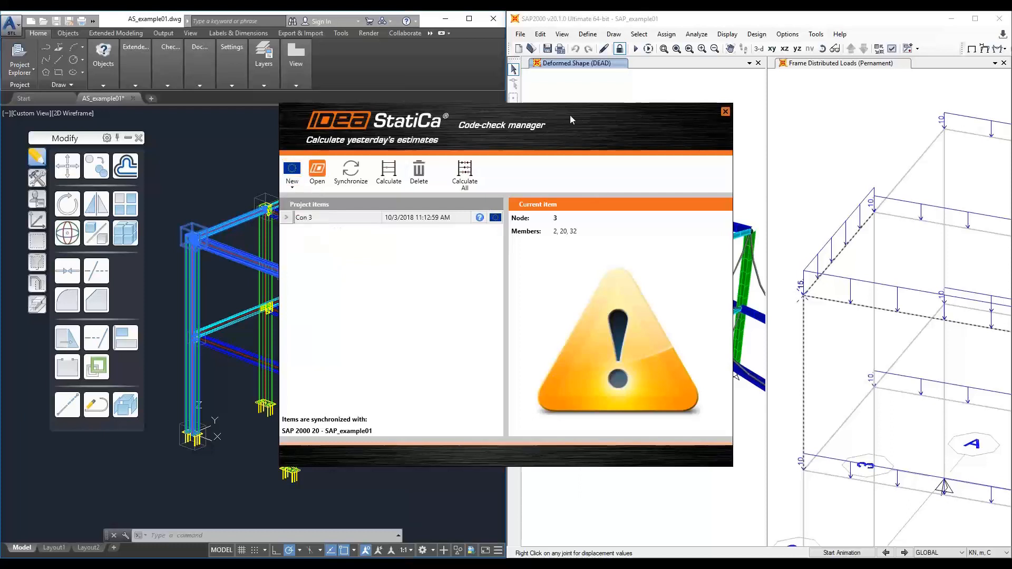
pyautogui.moveTo(570, 115); pyautogui.dragTo(399, 115)
# - Select a top corner joint with its four connected frames and create a new AISC connection for it
pyautogui.click(679, 165)
pyautogui.moveTo(640, 189); pyautogui.dragTo(665, 185, button='middle')
pyautogui.click(654, 228)
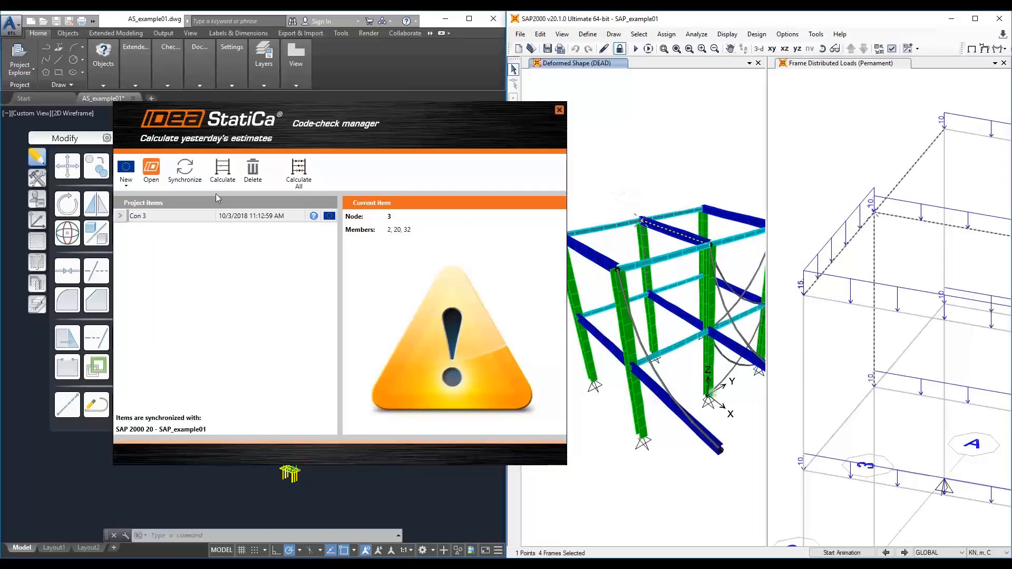
pyautogui.click(130, 189)
pyautogui.click(155, 222)
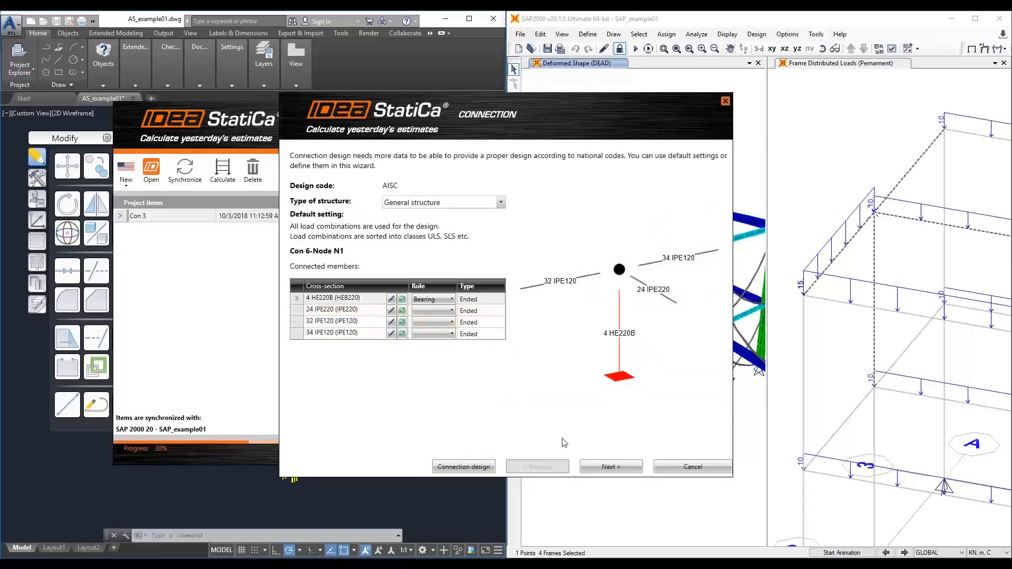
pyautogui.click(477, 468)
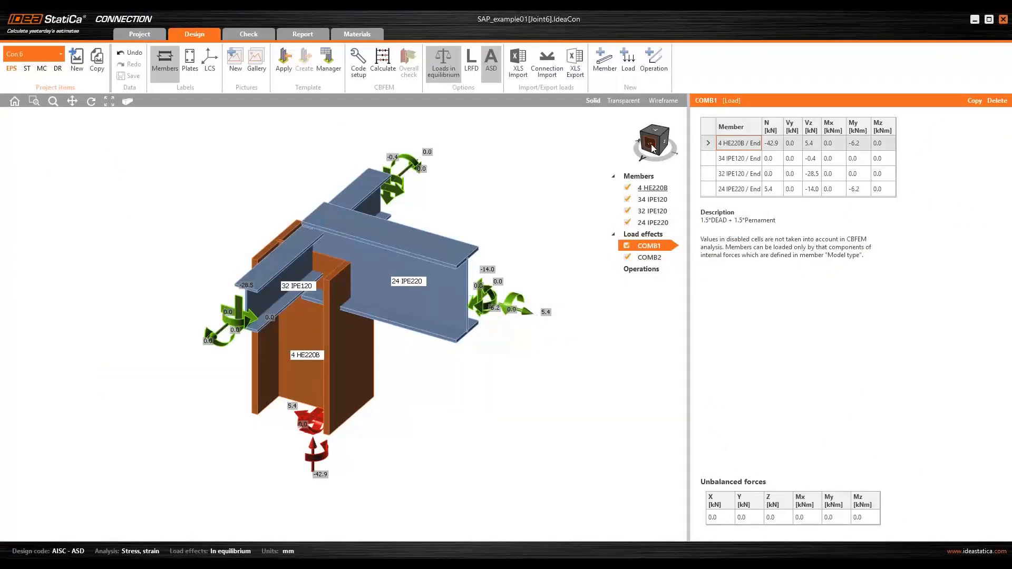
# - Orbit the new Con 6 connection, then close it and the code-check manager
pyautogui.moveTo(651, 145); pyautogui.dragTo(620, 141)
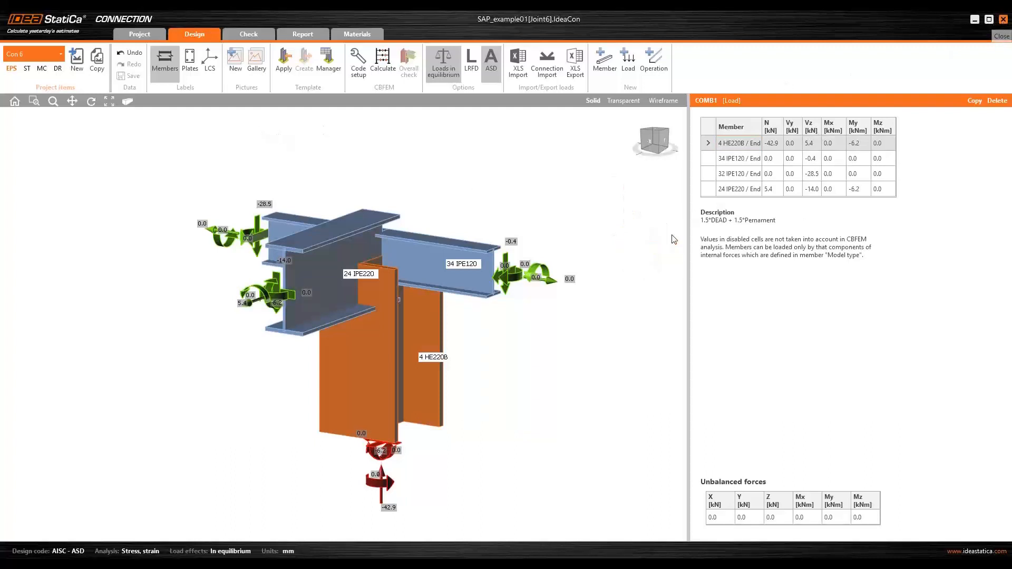
pyautogui.click(1004, 19)
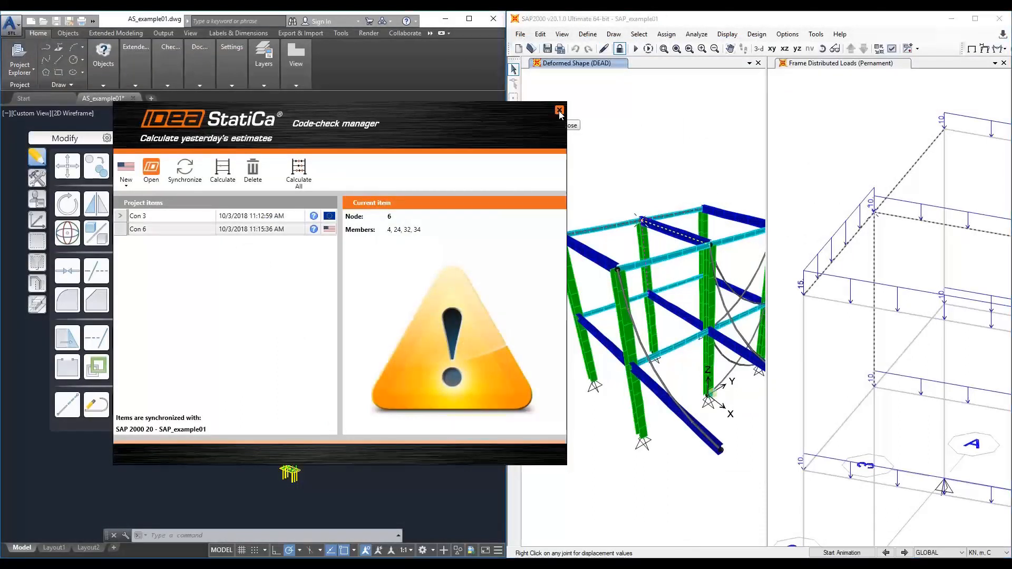
pyautogui.click(559, 111)
pyautogui.click(111, 20)
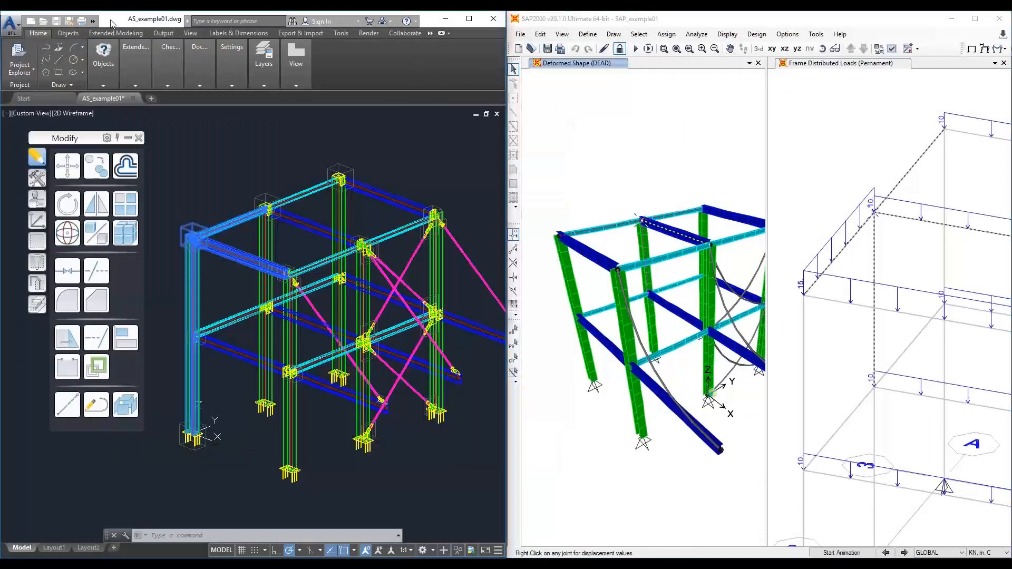
pyautogui.press('Escape')
pyautogui.keyDown('shift'); pyautogui.moveTo(275, 231); pyautogui.dragTo(240, 262, button='middle'); pyautogui.keyUp('shift')
pyautogui.moveTo(185, 264); pyautogui.dragTo(140, 265)
pyautogui.press('Escape')
pyautogui.scroll(5, 389, 294)
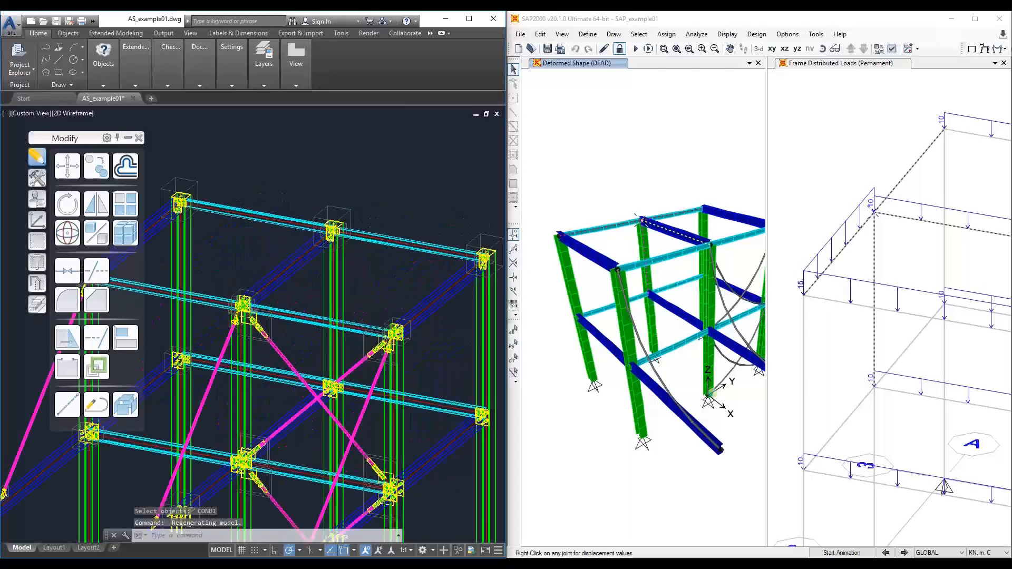
# - Open the IDEA StatiCa code-check manager from Advance Steel with the conui command
pyautogui.scroll(2, 389, 294)
pyautogui.keyDown('shift'); pyautogui.moveTo(350, 379); pyautogui.dragTo(377, 377, button='middle'); pyautogui.keyUp('shift')
pyautogui.write('conui')
pyautogui.press('Return')
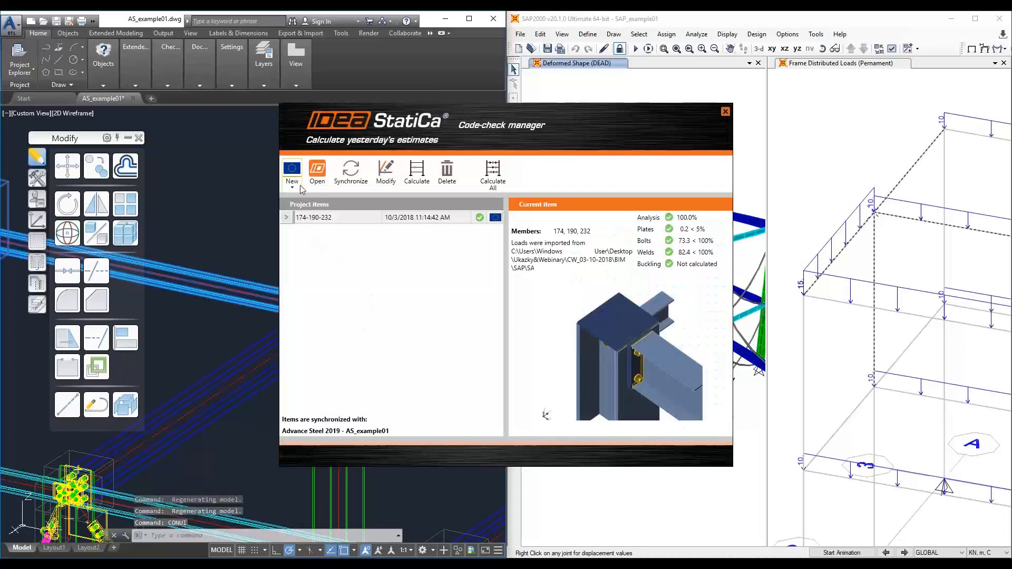
# - Start a new AISC connection and pick the connection point at the upper column-beam joint
pyautogui.click(298, 183)
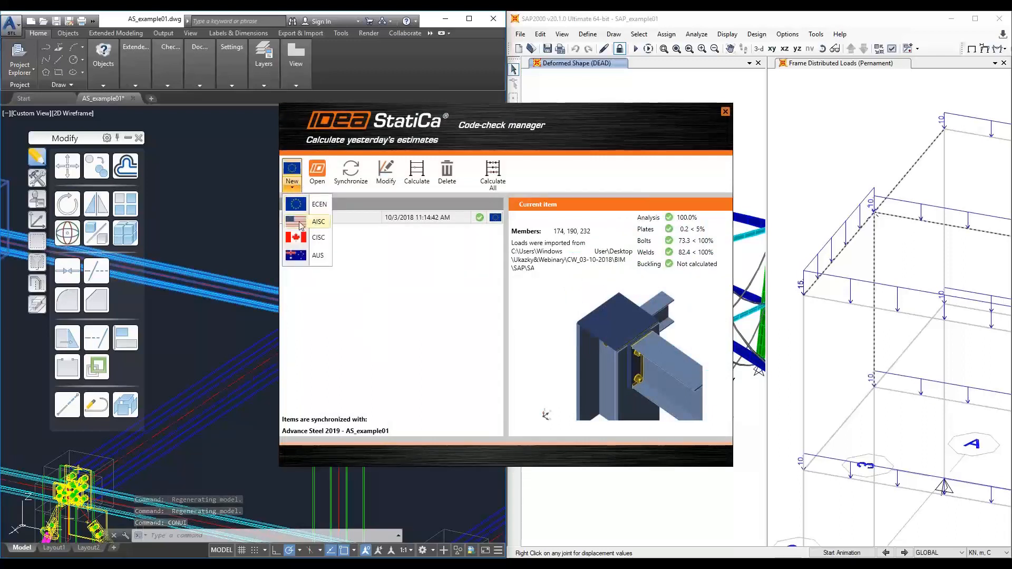
pyautogui.click(300, 223)
pyautogui.scroll(5, 327, 327)
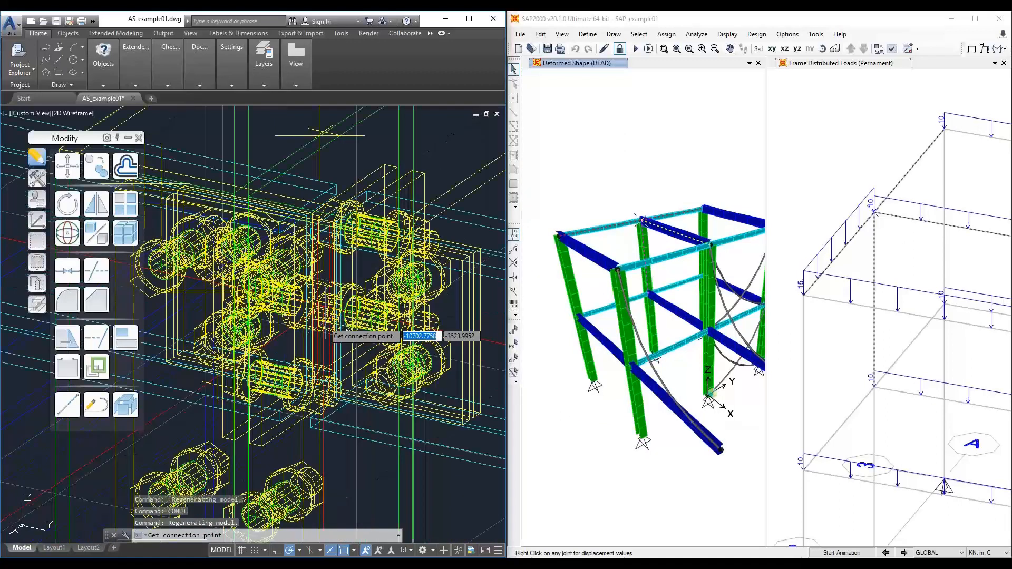
pyautogui.scroll(2, 321, 322)
pyautogui.scroll(5, 327, 290)
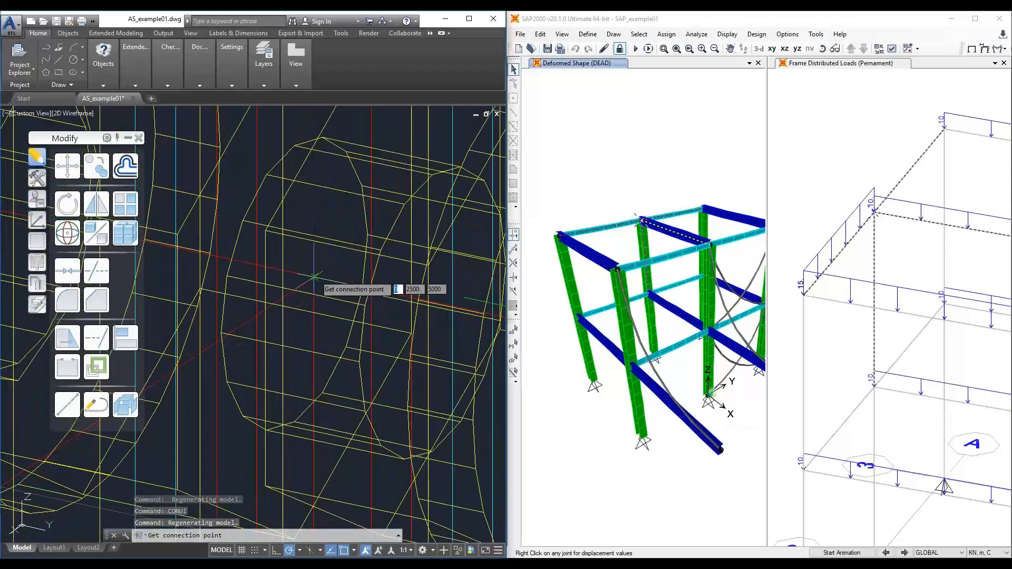
pyautogui.click(316, 276)
# - Select the column and the connected beams at that joint and confirm to create the connection
pyautogui.scroll(-8, 315, 276)
pyautogui.scroll(-5, 315, 277)
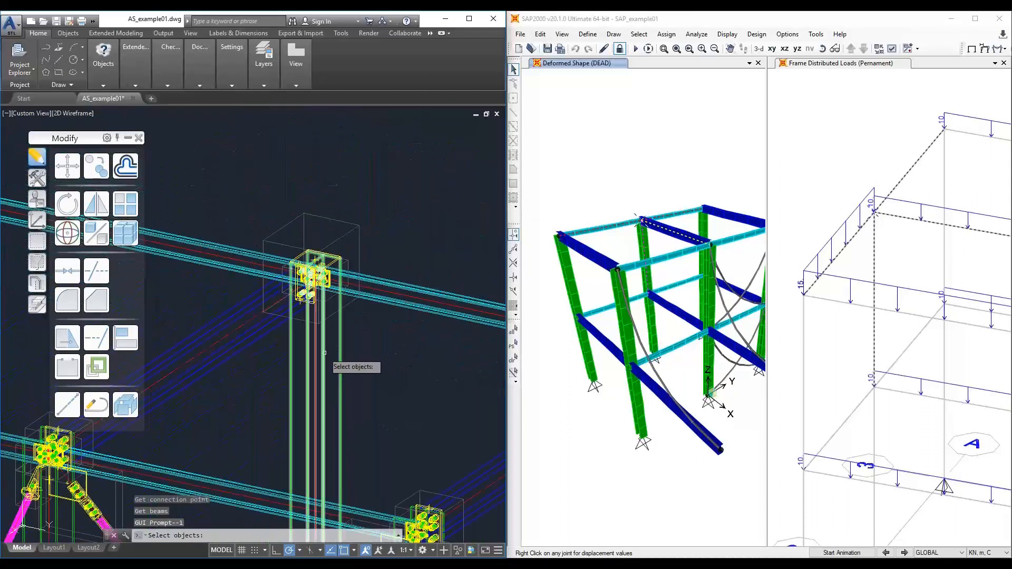
pyautogui.click(324, 353)
pyautogui.click(214, 344)
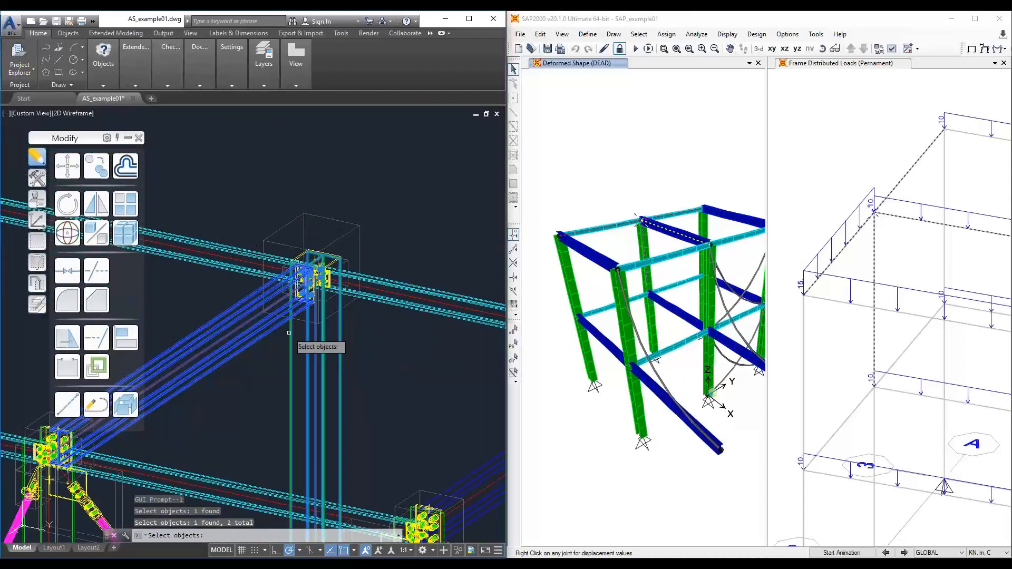
pyautogui.click(380, 301)
pyautogui.click(219, 253)
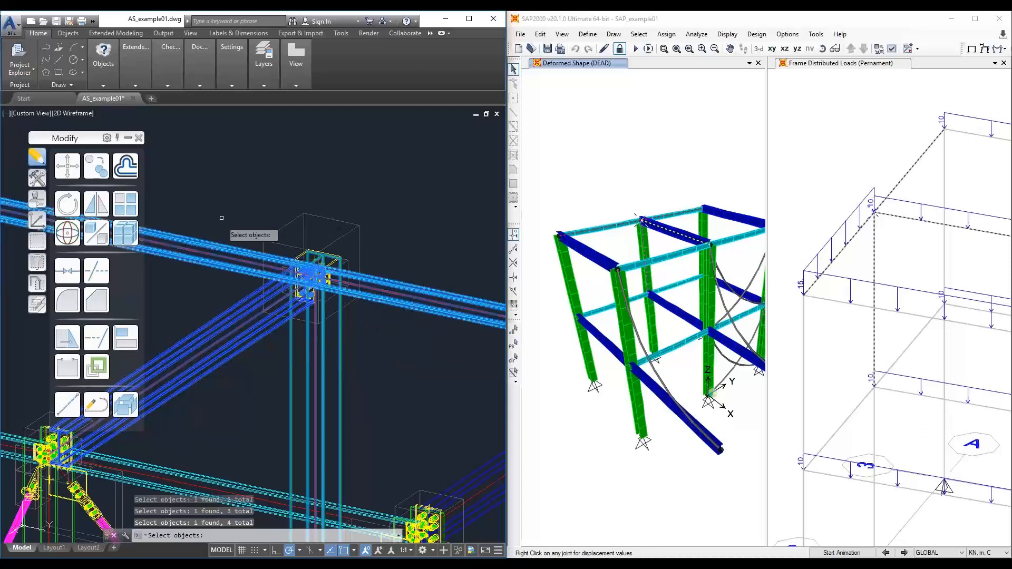
pyautogui.click(220, 177)
pyautogui.click(397, 370)
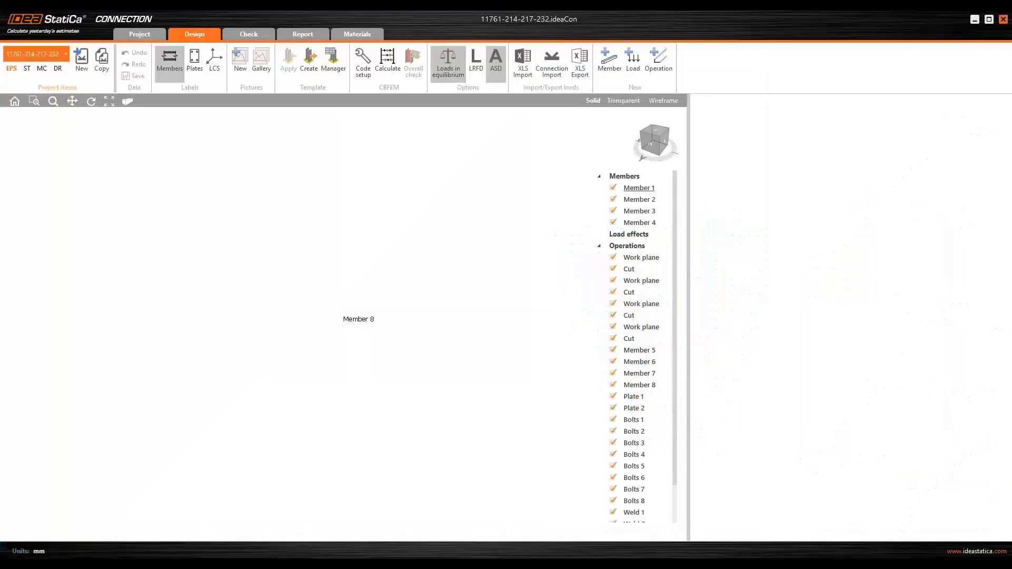
# - Import load effects into the new connection from the SAP_example01[Joint6] connection file
pyautogui.scroll(-3, 399, 372)
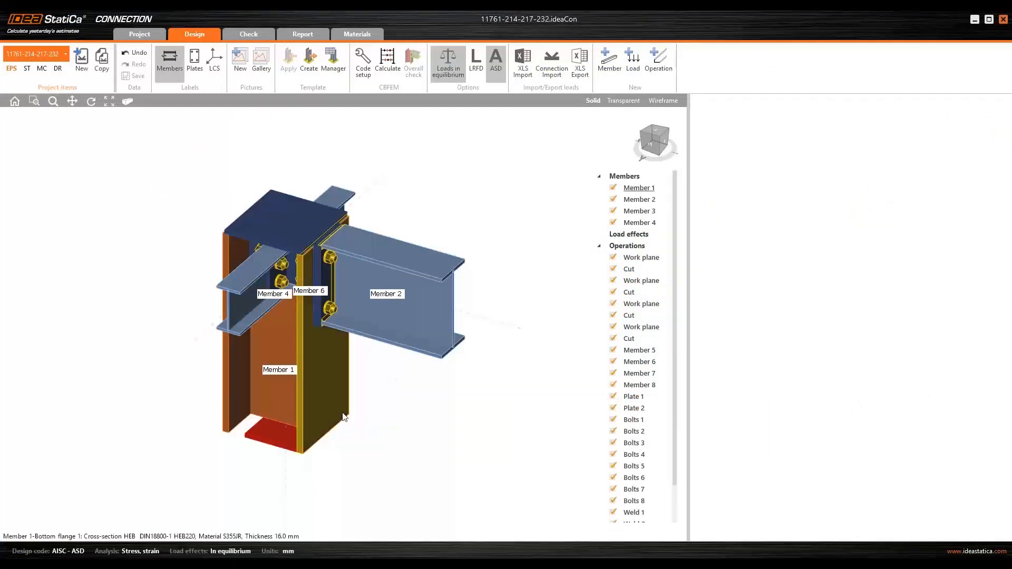
pyautogui.moveTo(384, 425); pyautogui.dragTo(226, 404, button='right')
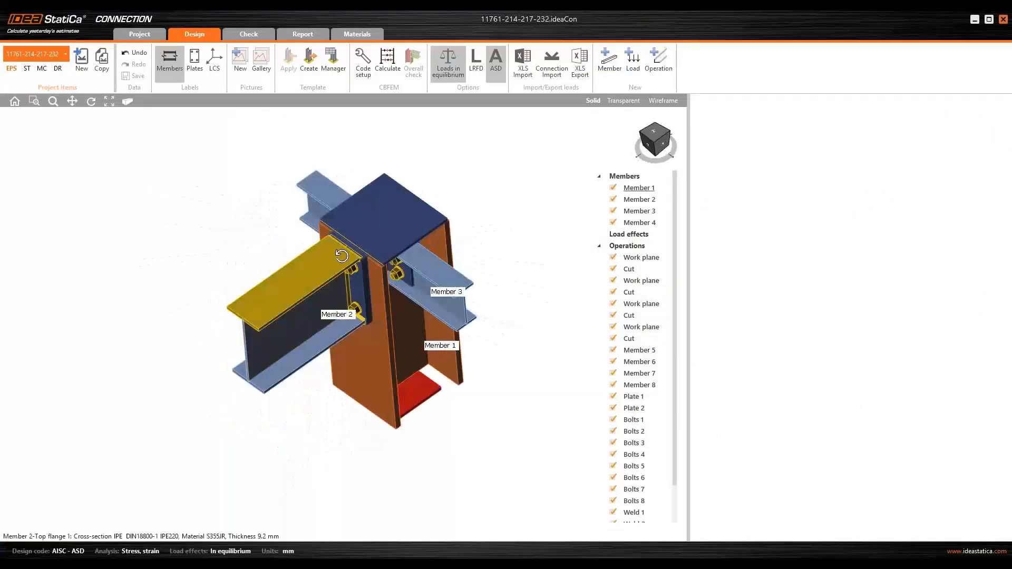
pyautogui.moveTo(343, 257); pyautogui.dragTo(350, 221, button='right')
pyautogui.moveTo(289, 399); pyautogui.dragTo(276, 345, button='middle')
pyautogui.moveTo(209, 385); pyautogui.dragTo(232, 392, button='right')
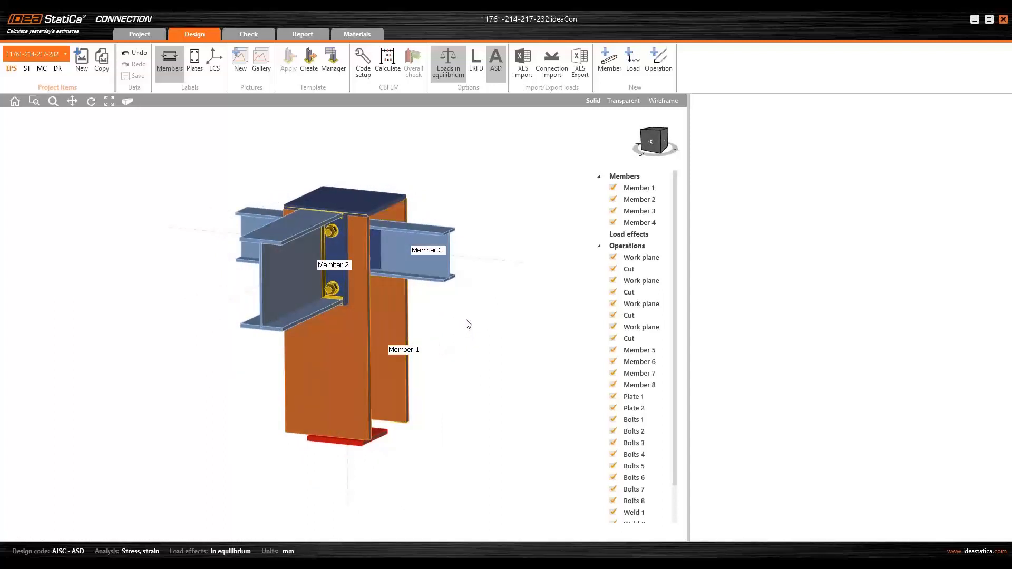
pyautogui.click(599, 246)
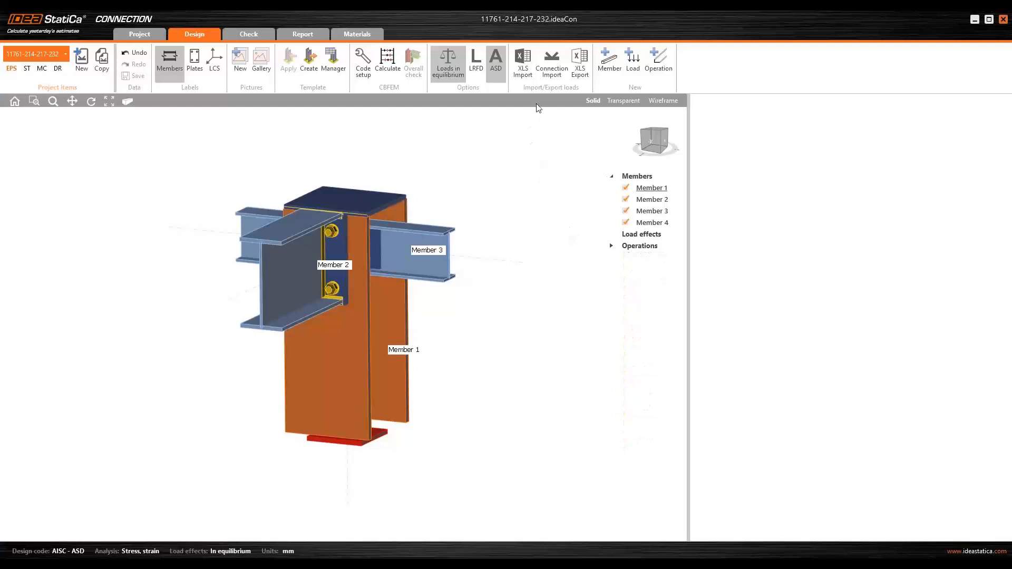
pyautogui.click(552, 68)
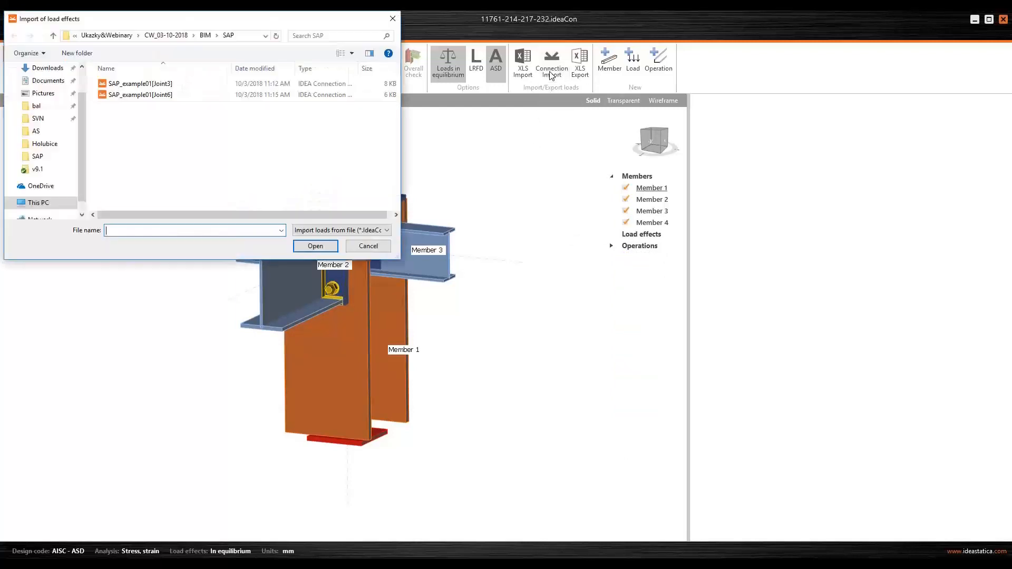
pyautogui.click(130, 101)
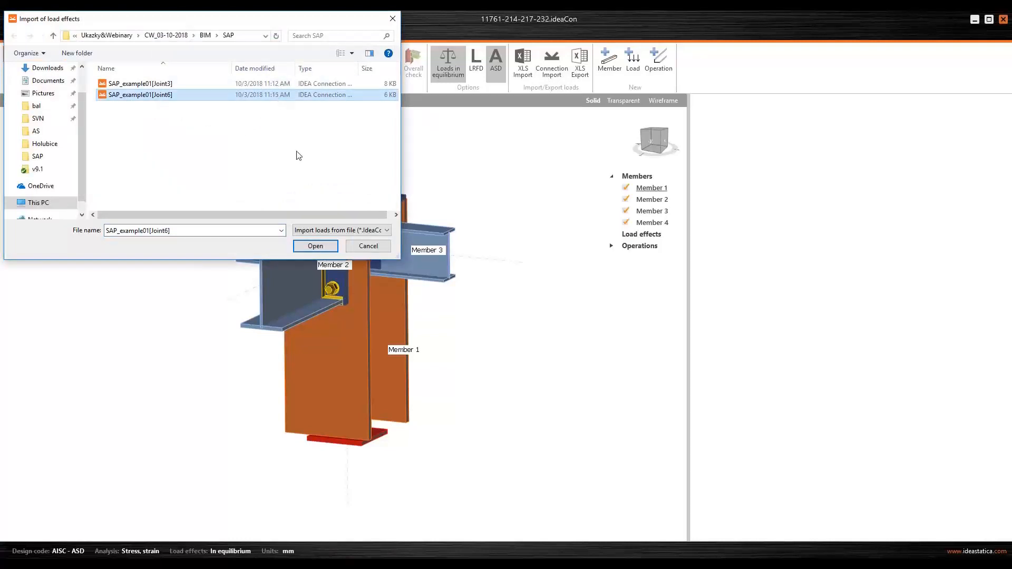
pyautogui.click(315, 247)
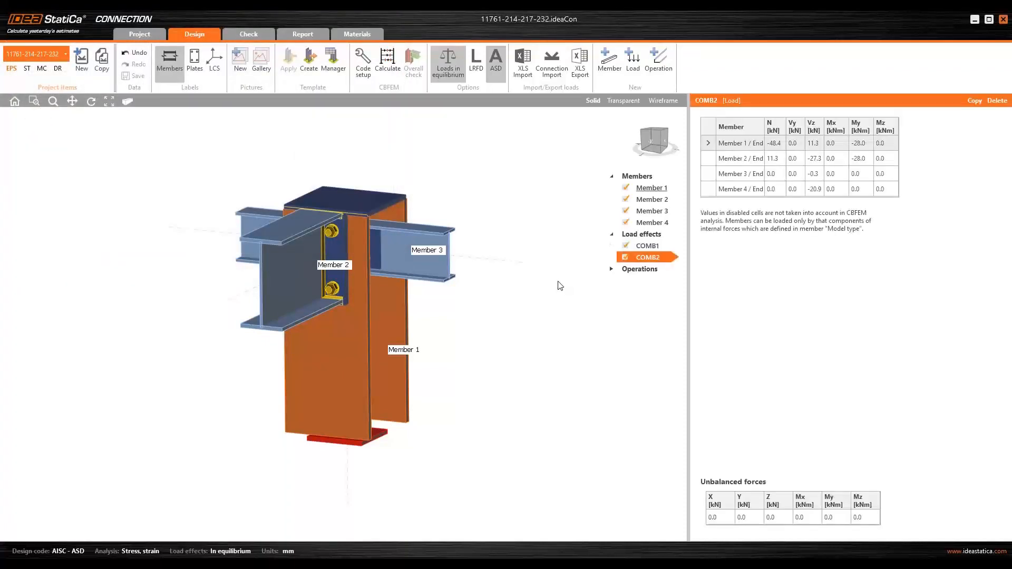
# - Calculate the connection with the imported load effects
pyautogui.moveTo(497, 298); pyautogui.dragTo(494, 283, button='middle')
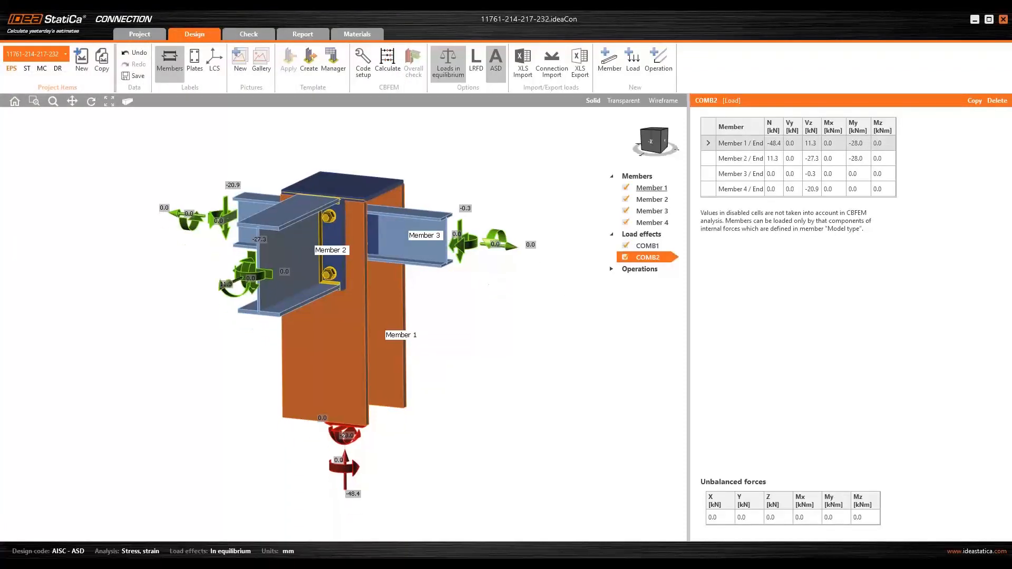
pyautogui.moveTo(506, 272); pyautogui.dragTo(504, 279, button='right')
pyautogui.click(388, 63)
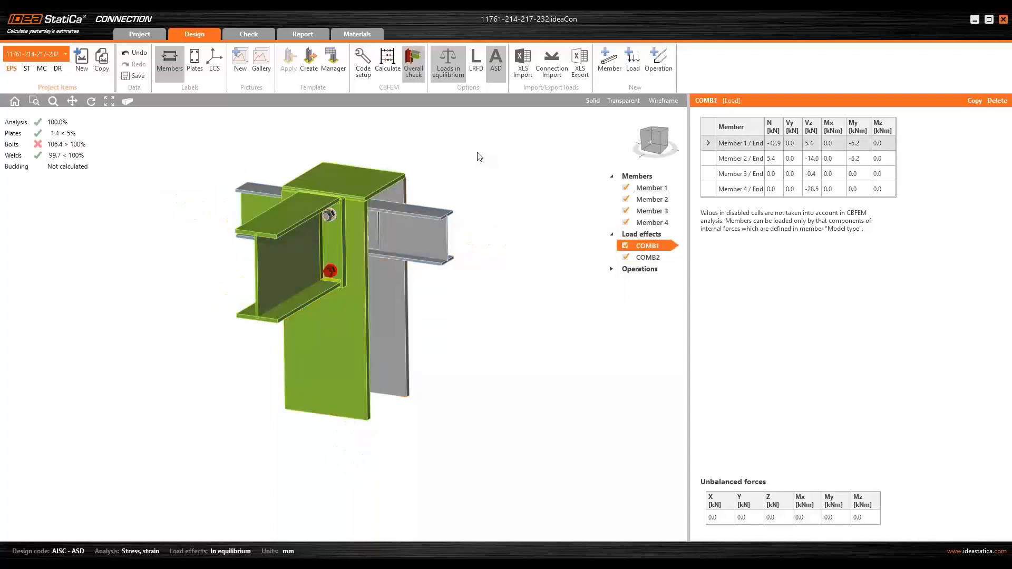
# - Close the connection, return to the code-check manager and move its window aside
pyautogui.moveTo(481, 153); pyautogui.dragTo(530, 186, button='right')
pyautogui.moveTo(333, 321)
pyautogui.mouseDown(button='right')
pyautogui.moveTo(324, 228)
pyautogui.moveTo(372, 294)
pyautogui.moveTo(191, 271)
pyautogui.moveTo(342, 327)
pyautogui.mouseUp(button='right')
pyautogui.moveTo(441, 316); pyautogui.dragTo(448, 329, button='middle')
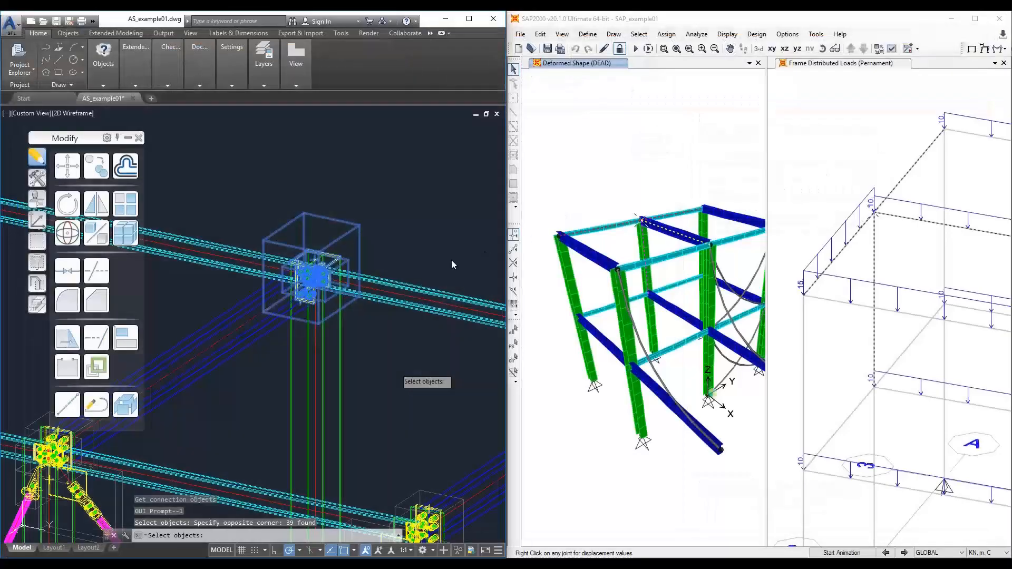
pyautogui.press('Return')
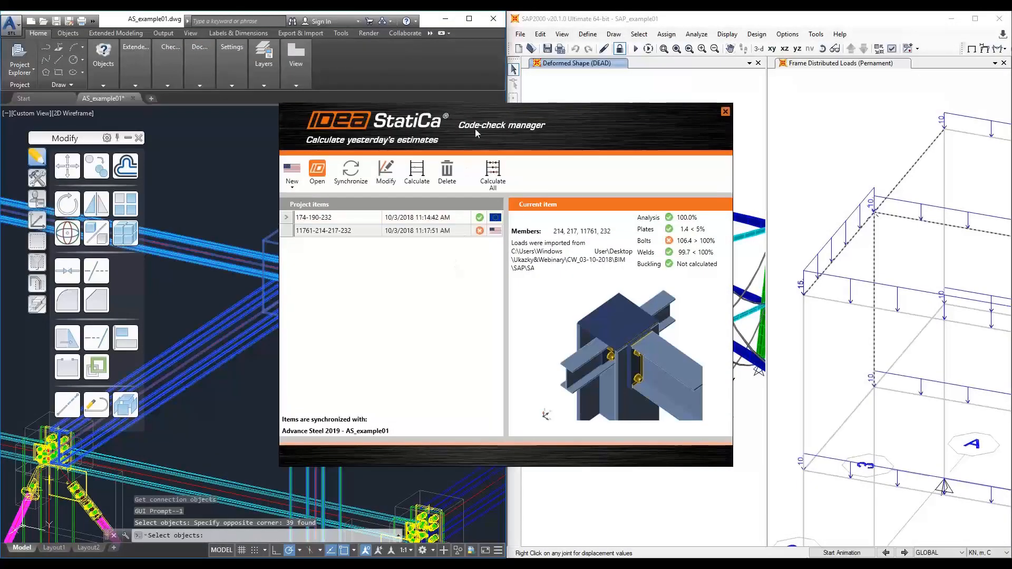
pyautogui.moveTo(485, 112); pyautogui.dragTo(681, 130)
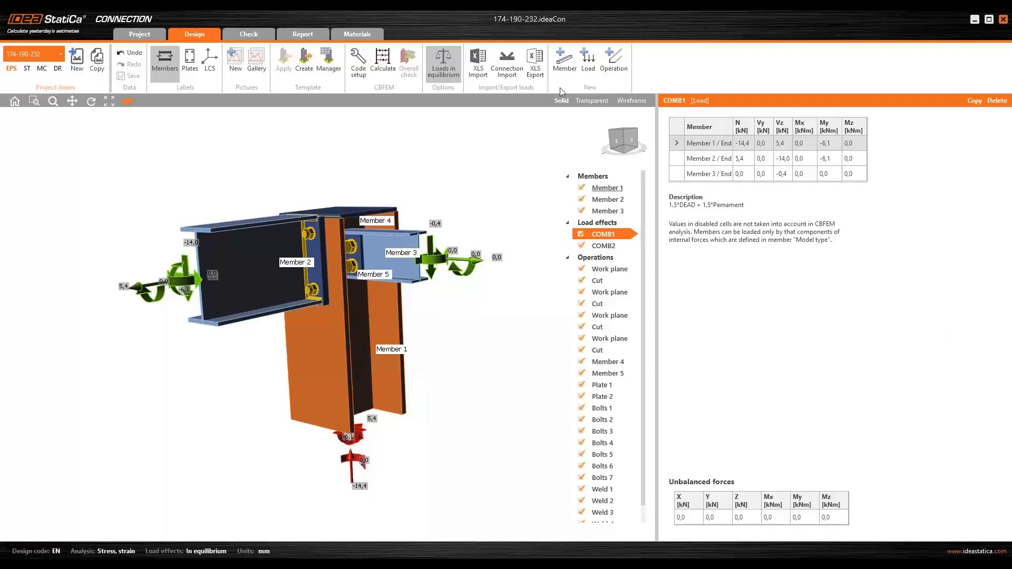
# - Hide the member labels in the 174-190-232 connection view
pyautogui.scroll(-4, 409, 198)
pyautogui.moveTo(328, 285); pyautogui.dragTo(355, 305, button='right')
pyautogui.moveTo(320, 303); pyautogui.dragTo(278, 341, button='middle')
pyautogui.moveTo(278, 341); pyautogui.dragTo(256, 317, button='right')
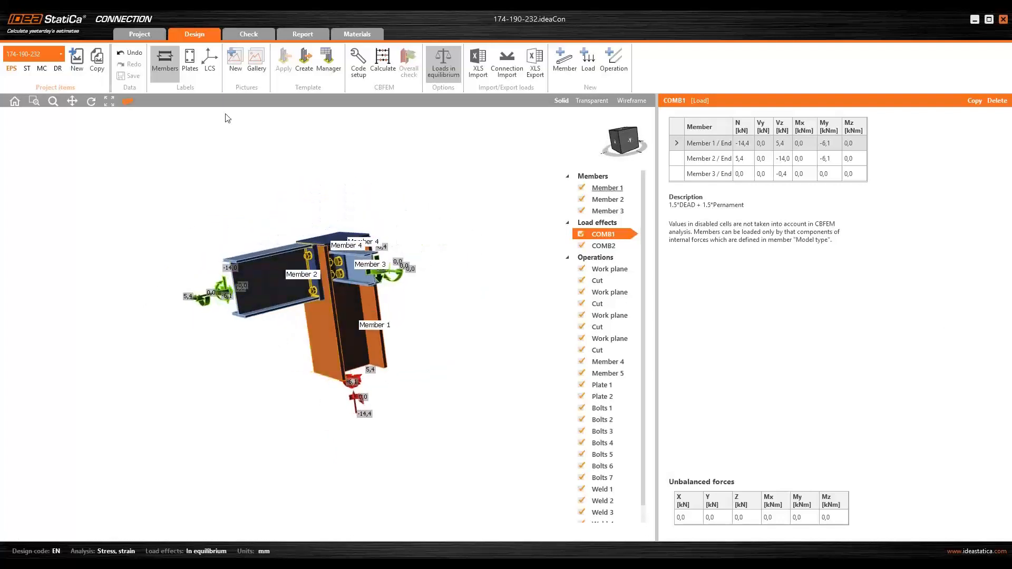
pyautogui.click(166, 71)
pyautogui.scroll(3, 339, 278)
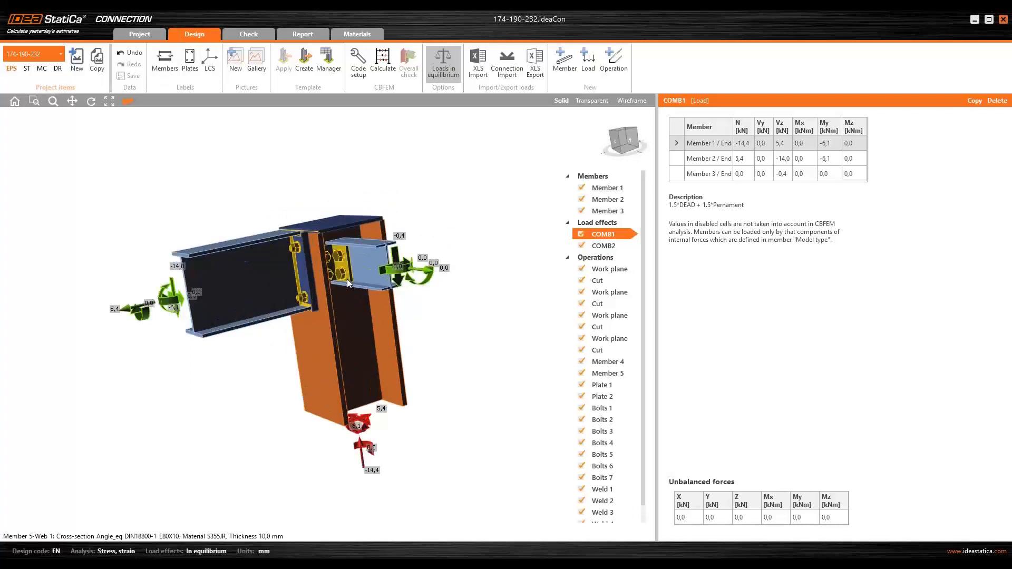
# - Switch the 174-190-232 connection display to wireframe
pyautogui.moveTo(320, 312); pyautogui.dragTo(345, 318, button='right')
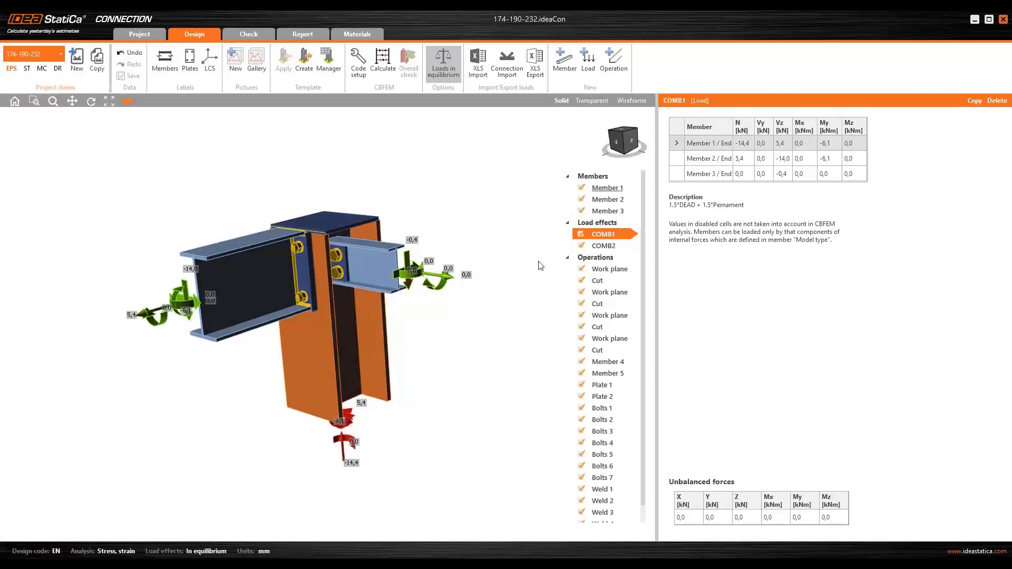
pyautogui.scroll(-1, 385, 290)
pyautogui.moveTo(369, 331); pyautogui.dragTo(305, 296, button='middle')
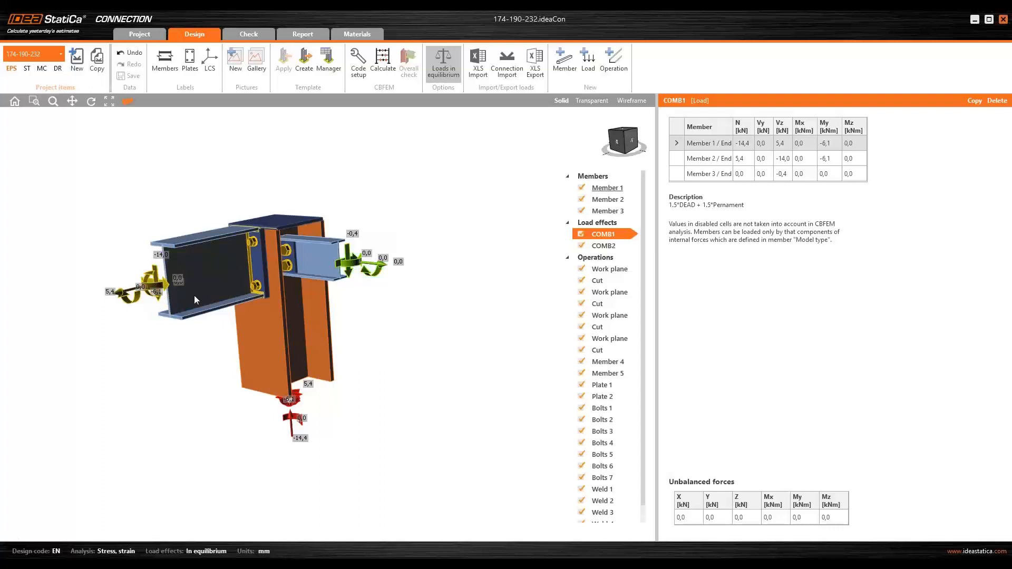
pyautogui.moveTo(386, 301)
pyautogui.mouseDown(button='right')
pyautogui.moveTo(436, 303)
pyautogui.moveTo(387, 319)
pyautogui.mouseUp(button='right')
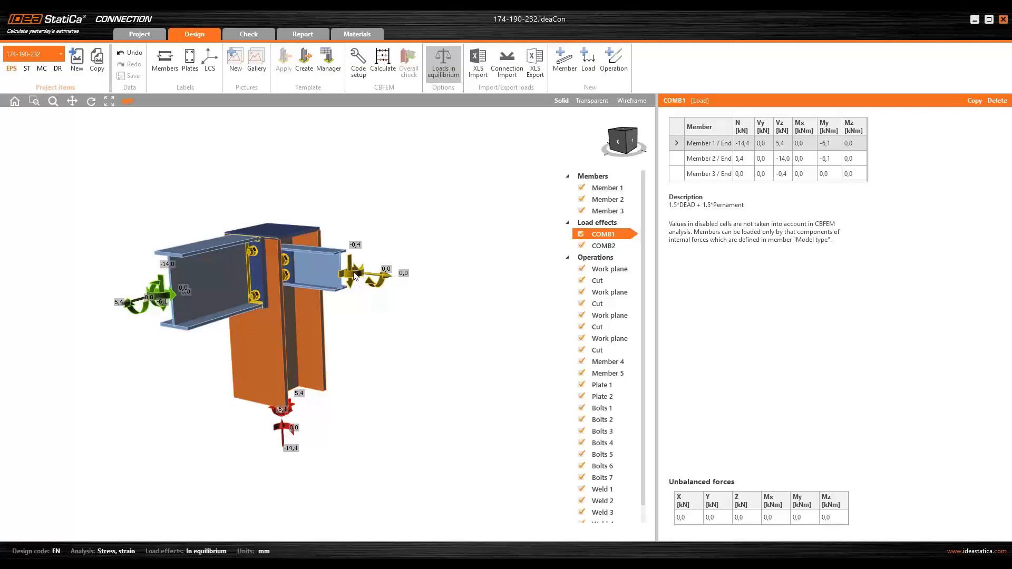
pyautogui.moveTo(356, 311); pyautogui.dragTo(390, 327, button='right')
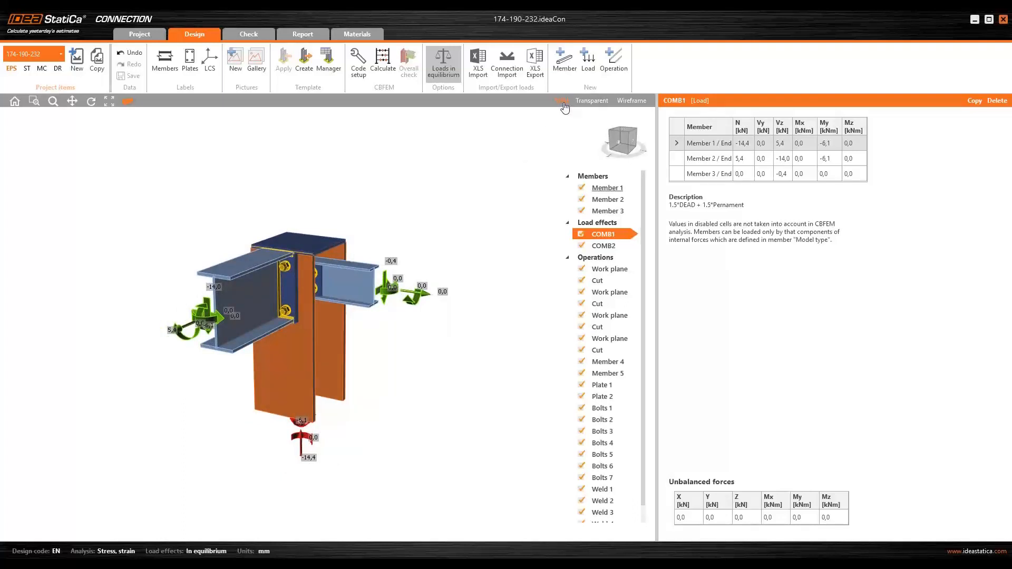
pyautogui.moveTo(351, 241); pyautogui.dragTo(412, 288, button='right')
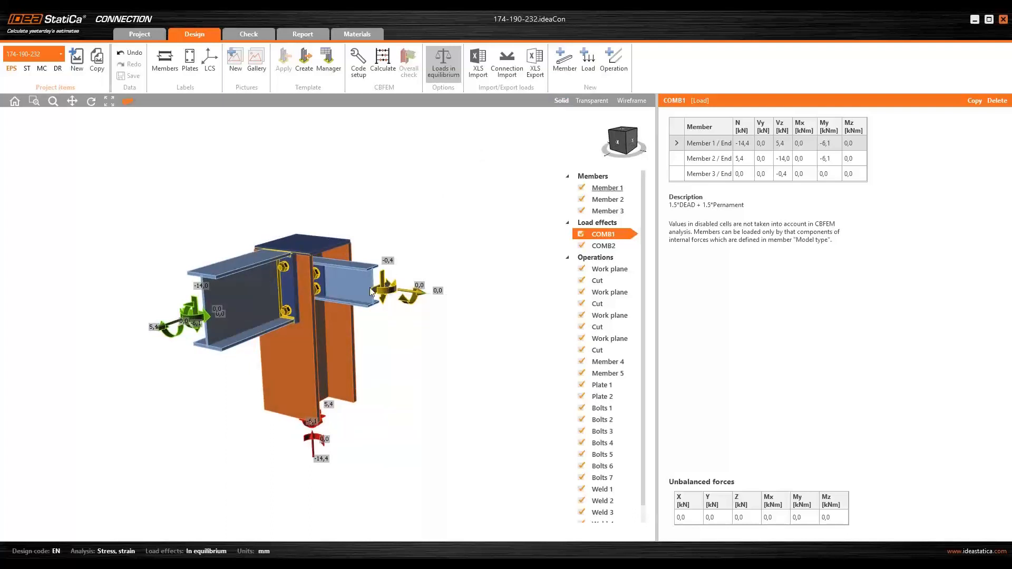
pyautogui.moveTo(210, 319); pyautogui.dragTo(276, 300, button='right')
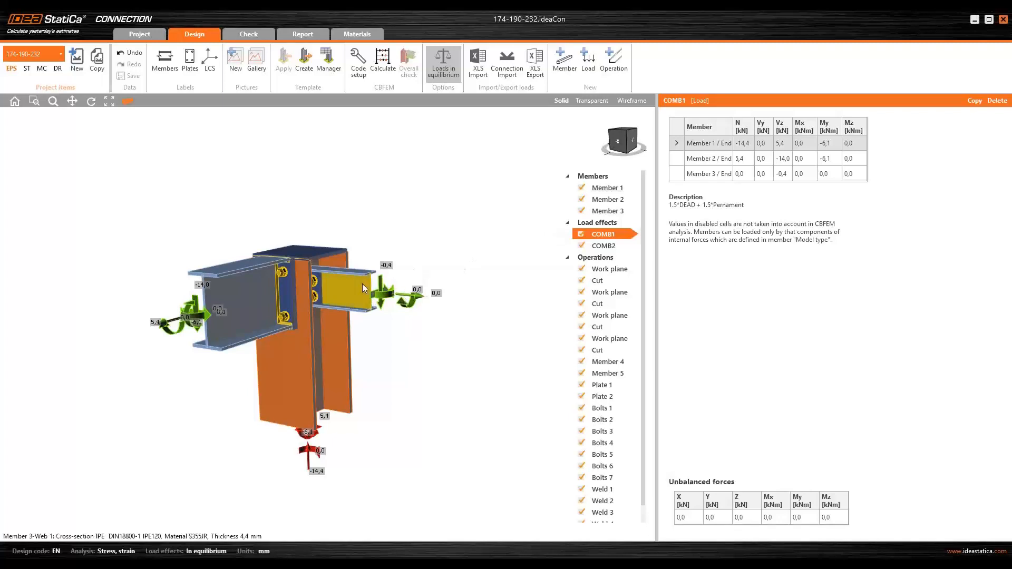
pyautogui.scroll(2, 363, 283)
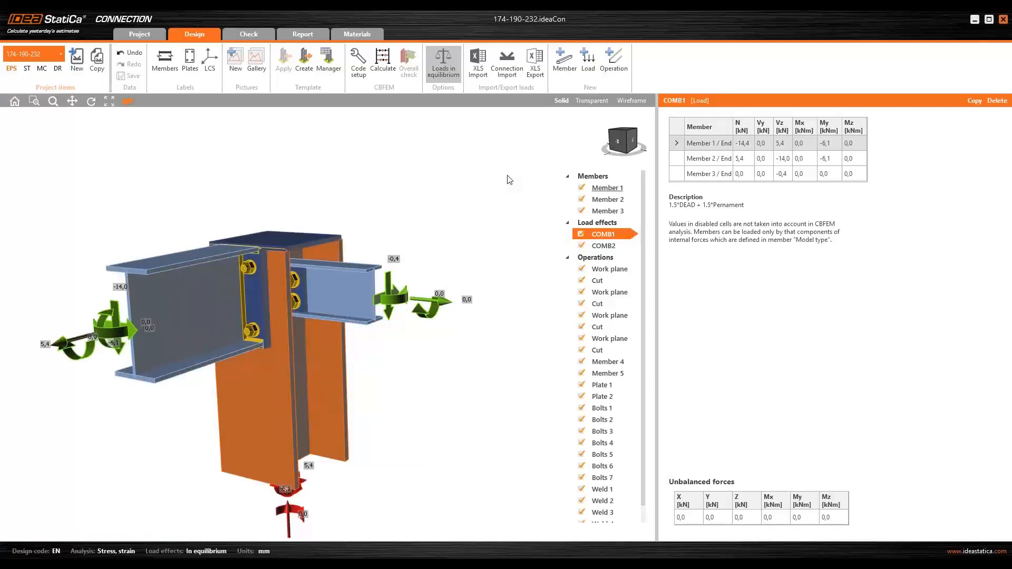
pyautogui.click(636, 101)
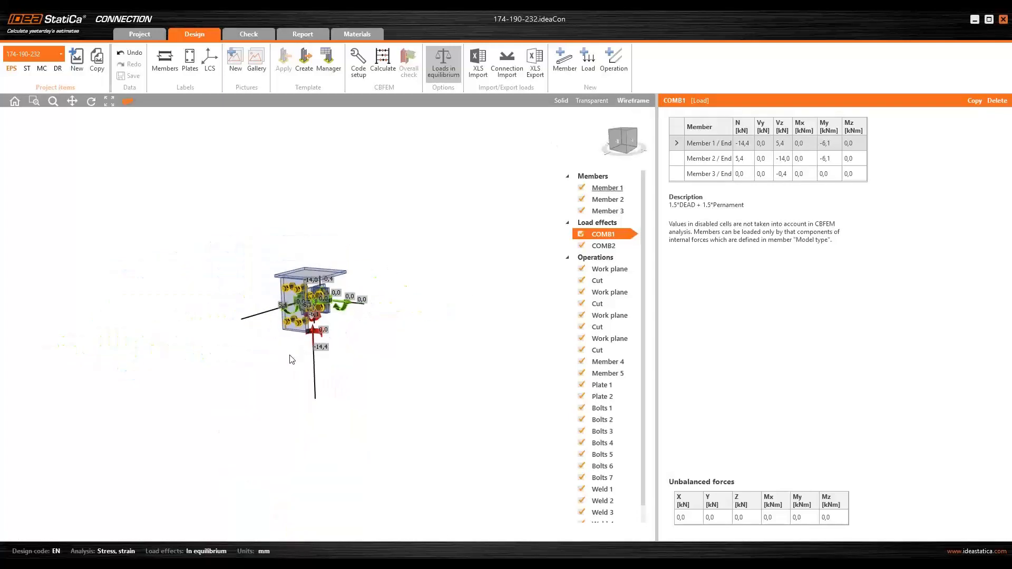
# - Zoom and orbit to examine the bolts, plates and load arrows of the wireframe connection
pyautogui.moveTo(316, 340); pyautogui.dragTo(239, 316, button='right')
pyautogui.scroll(2, 260, 336)
pyautogui.scroll(3, 239, 316)
pyautogui.scroll(2, 239, 315)
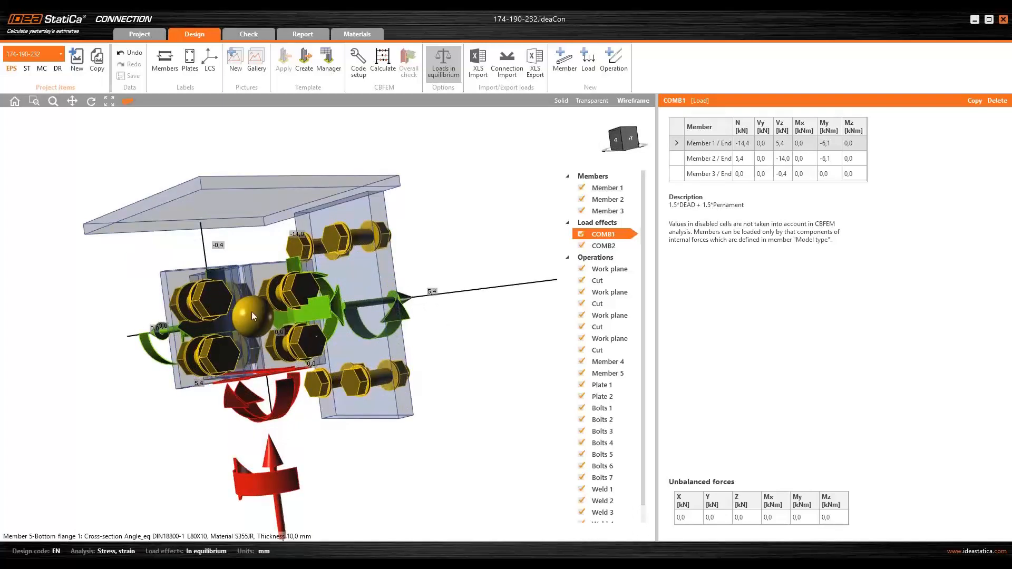
pyautogui.scroll(-5, 252, 312)
pyautogui.moveTo(252, 313); pyautogui.dragTo(389, 302, button='right')
pyautogui.scroll(3, 281, 307)
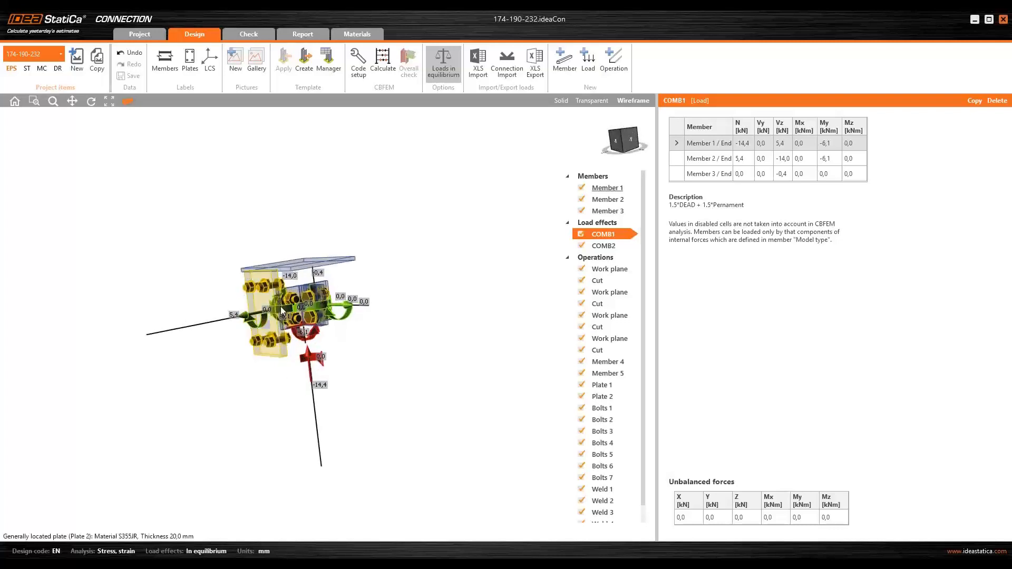
pyautogui.scroll(2, 281, 306)
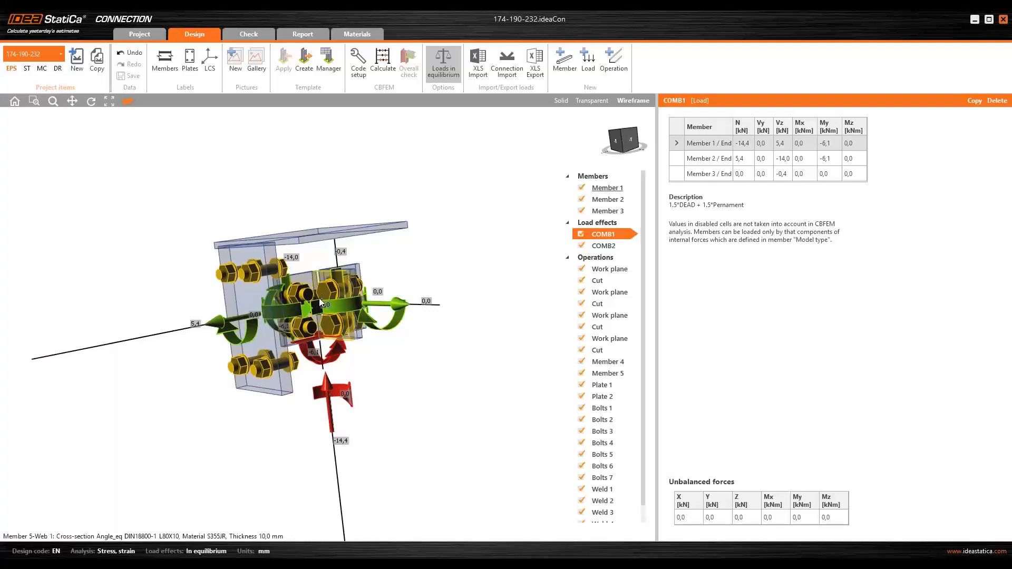
pyautogui.scroll(-2, 321, 302)
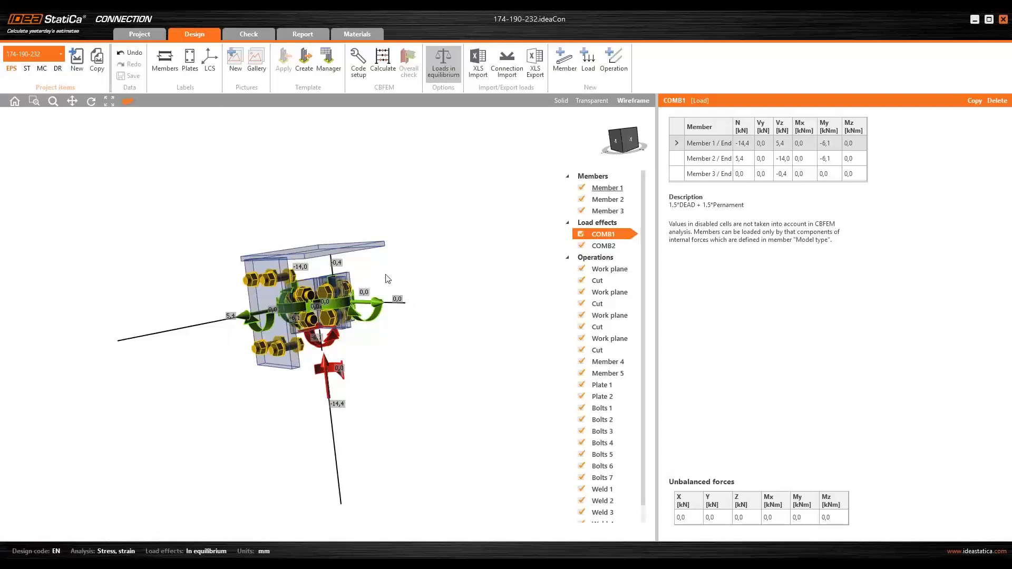
pyautogui.scroll(-1, 388, 277)
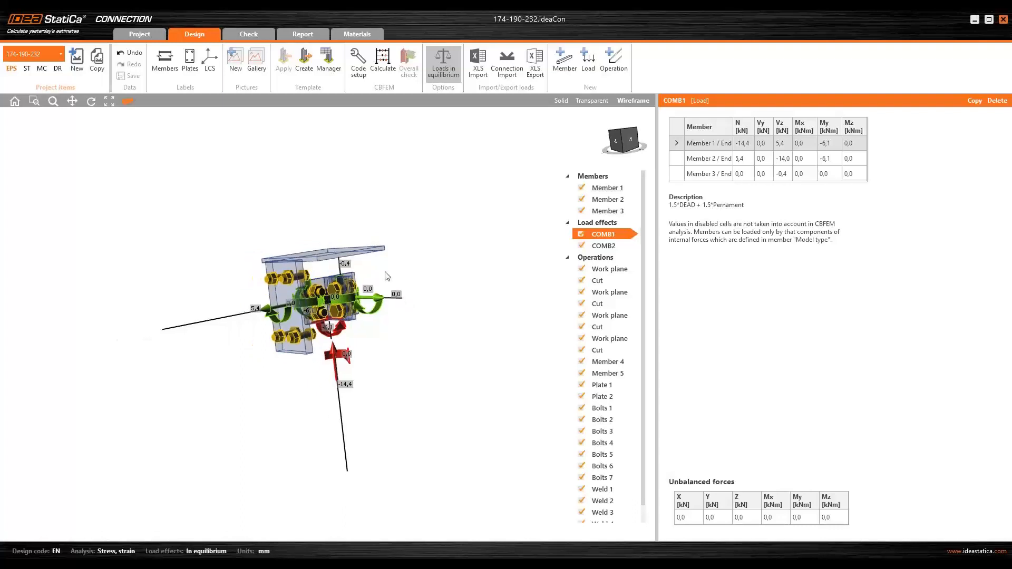
# - Switch the 174-190-232 connection back to solid display and orbit around the beams, plates and load arrows
pyautogui.click(562, 100)
pyautogui.scroll(-1, 394, 214)
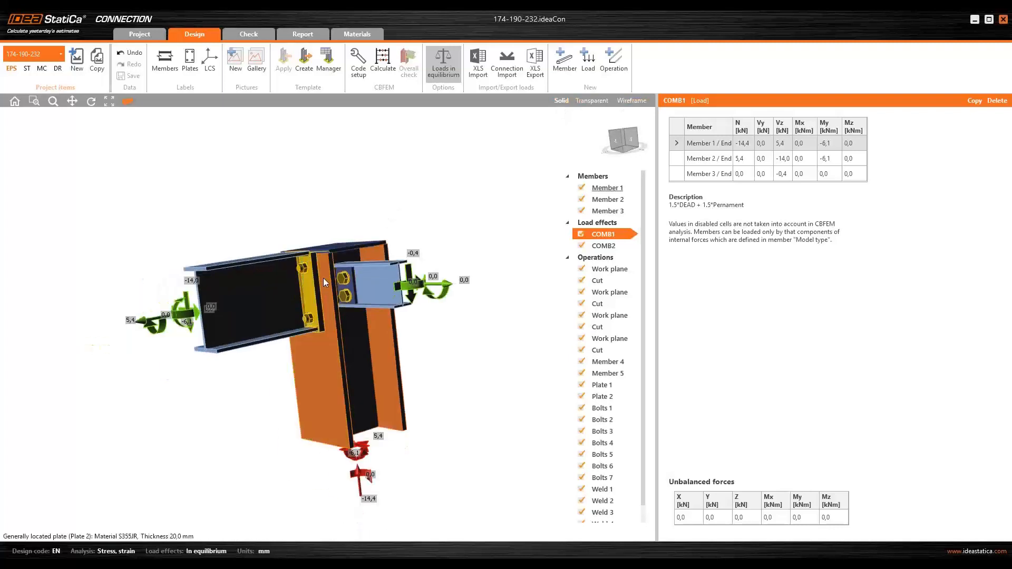
pyautogui.moveTo(324, 277); pyautogui.dragTo(200, 330, button='middle')
pyautogui.moveTo(201, 330); pyautogui.dragTo(229, 325, button='right')
pyautogui.moveTo(333, 306); pyautogui.dragTo(384, 282, button='middle')
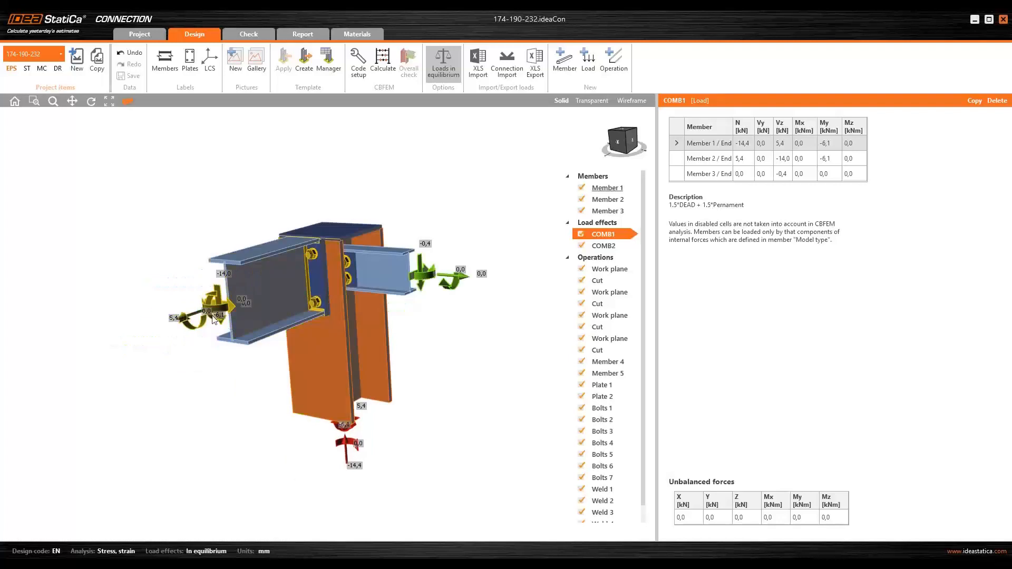
pyautogui.moveTo(205, 303); pyautogui.dragTo(264, 316, button='right')
pyautogui.moveTo(330, 313); pyautogui.dragTo(338, 317, button='right')
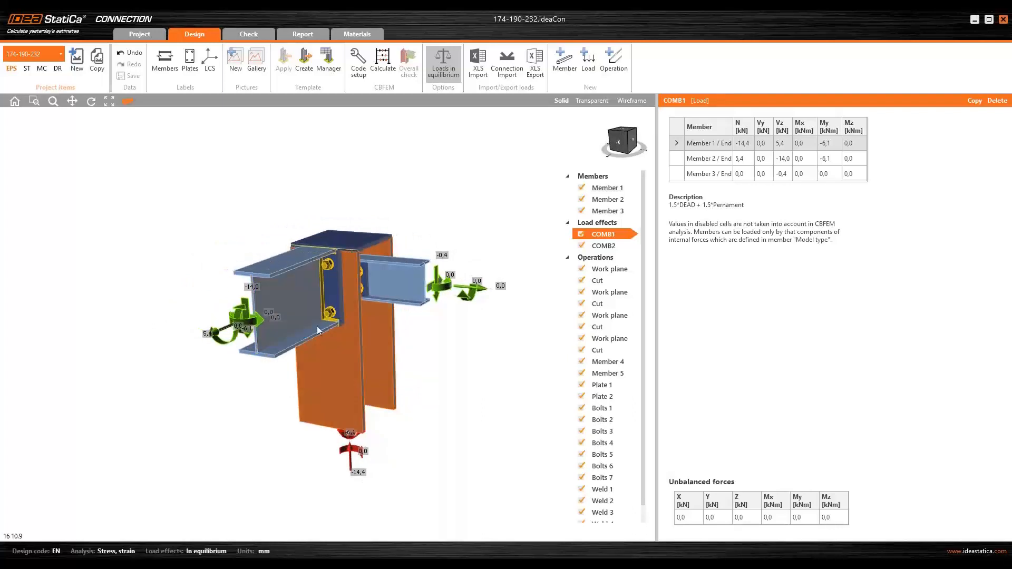
pyautogui.moveTo(278, 331); pyautogui.dragTo(221, 320, button='middle')
pyautogui.moveTo(220, 318)
pyautogui.mouseDown(button='right')
pyautogui.moveTo(204, 317)
pyautogui.moveTo(220, 319)
pyautogui.mouseUp(button='right')
pyautogui.moveTo(221, 319); pyautogui.dragTo(263, 327, button='middle')
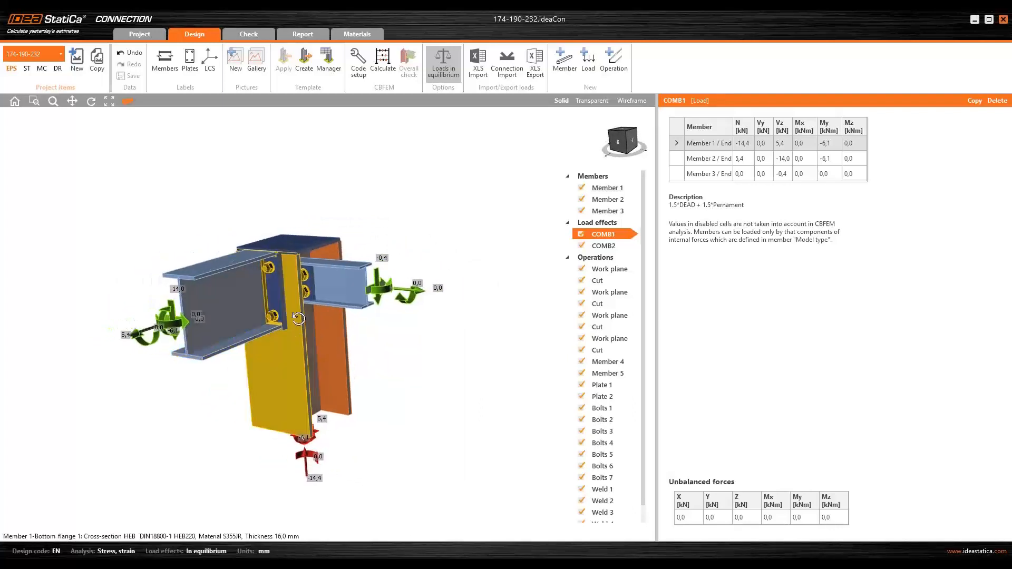
# - Switch to wireframe display and zoom and orbit to inspect the bolts and load arrows at the joint
pyautogui.click(633, 101)
pyautogui.scroll(5, 318, 288)
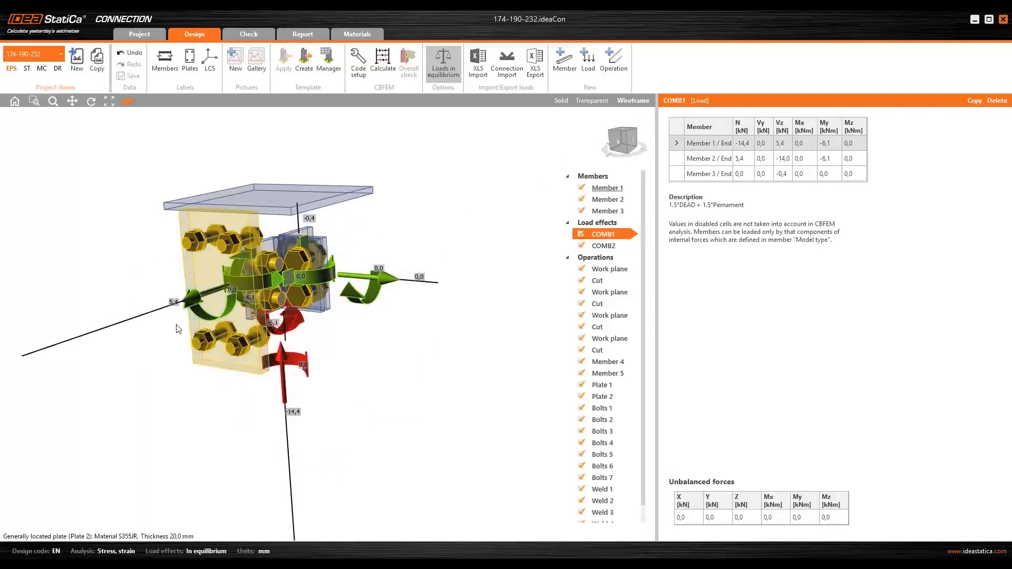
pyautogui.moveTo(294, 285)
pyautogui.mouseDown(button='right')
pyautogui.moveTo(190, 333)
pyautogui.moveTo(554, 276)
pyautogui.moveTo(352, 338)
pyautogui.moveTo(312, 333)
pyautogui.moveTo(282, 278)
pyautogui.mouseUp(button='right')
pyautogui.scroll(3, 263, 285)
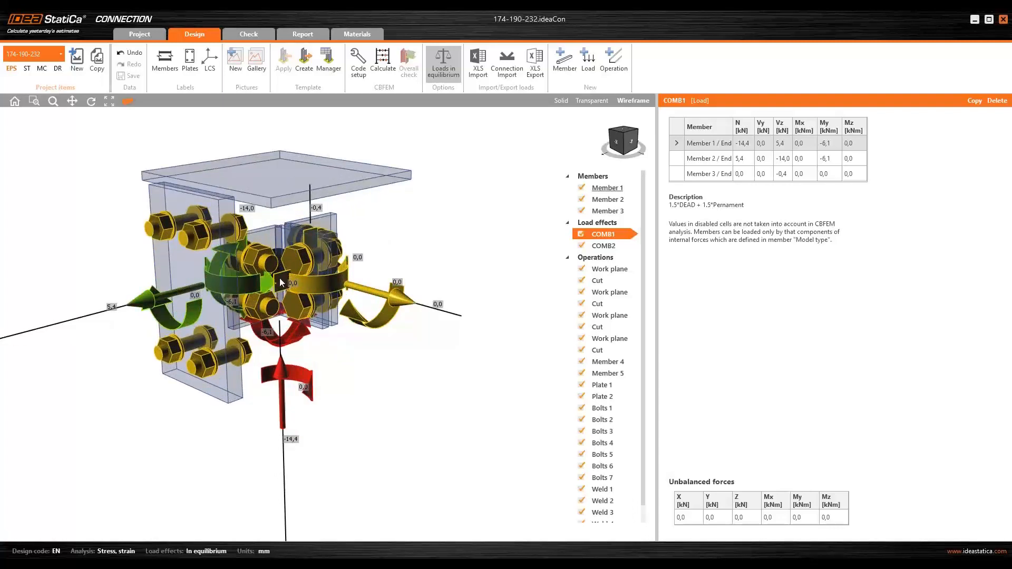
pyautogui.scroll(-1, 265, 278)
pyautogui.scroll(-1, 266, 284)
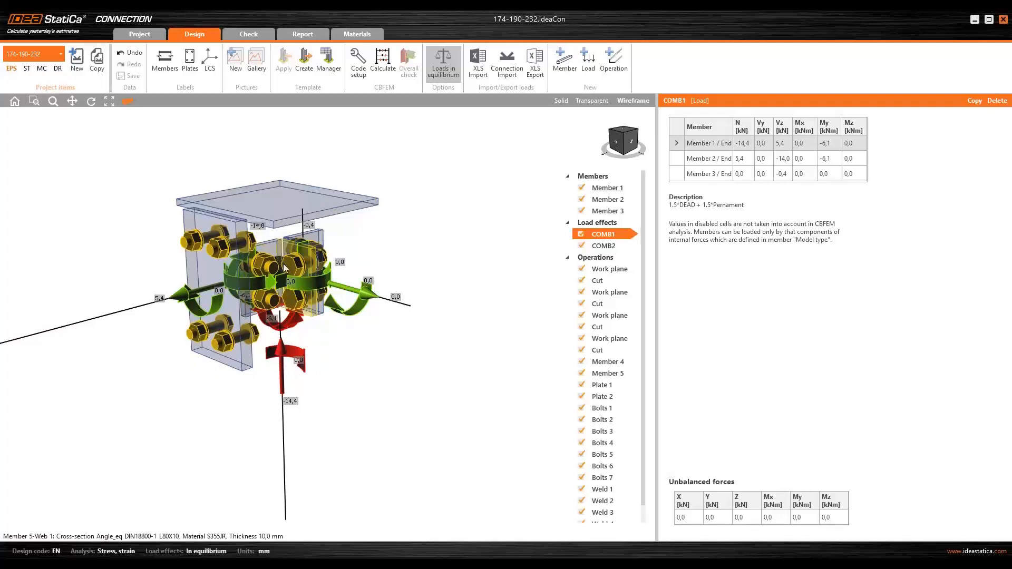
pyautogui.scroll(-4, 284, 264)
pyautogui.moveTo(281, 314)
pyautogui.mouseDown(button='right')
pyautogui.moveTo(273, 279)
pyautogui.moveTo(271, 311)
pyautogui.mouseUp(button='right')
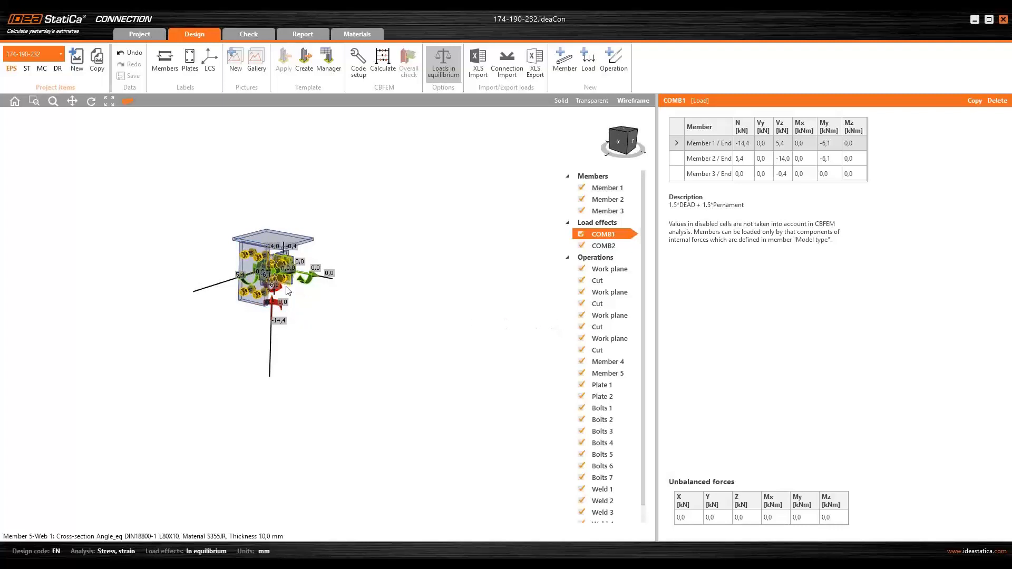
pyautogui.scroll(-2, 297, 293)
pyautogui.moveTo(384, 249); pyautogui.dragTo(368, 234, button='middle')
pyautogui.moveTo(304, 260); pyautogui.dragTo(297, 243, button='right')
pyautogui.scroll(2, 299, 247)
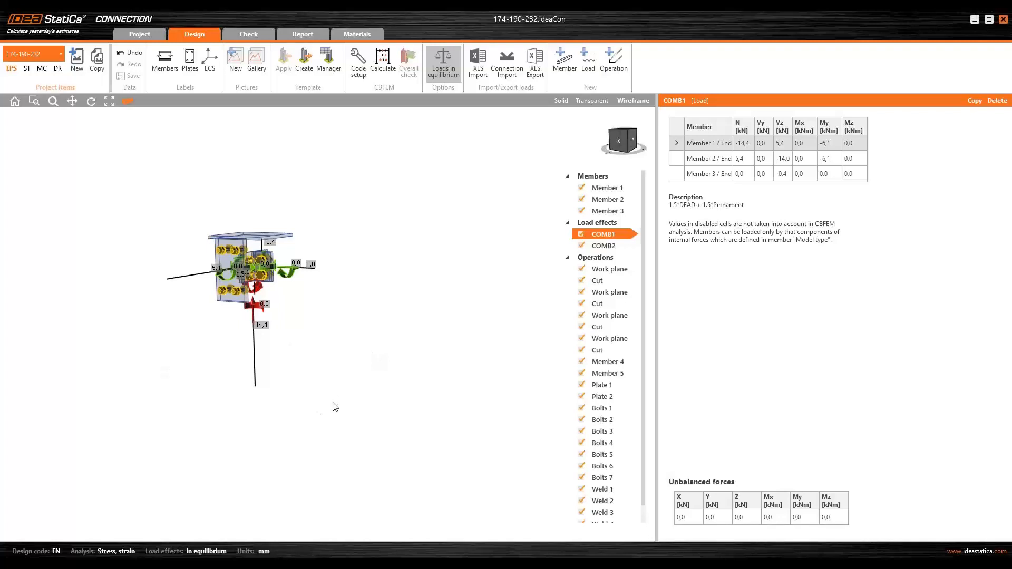
pyautogui.scroll(-1, 301, 357)
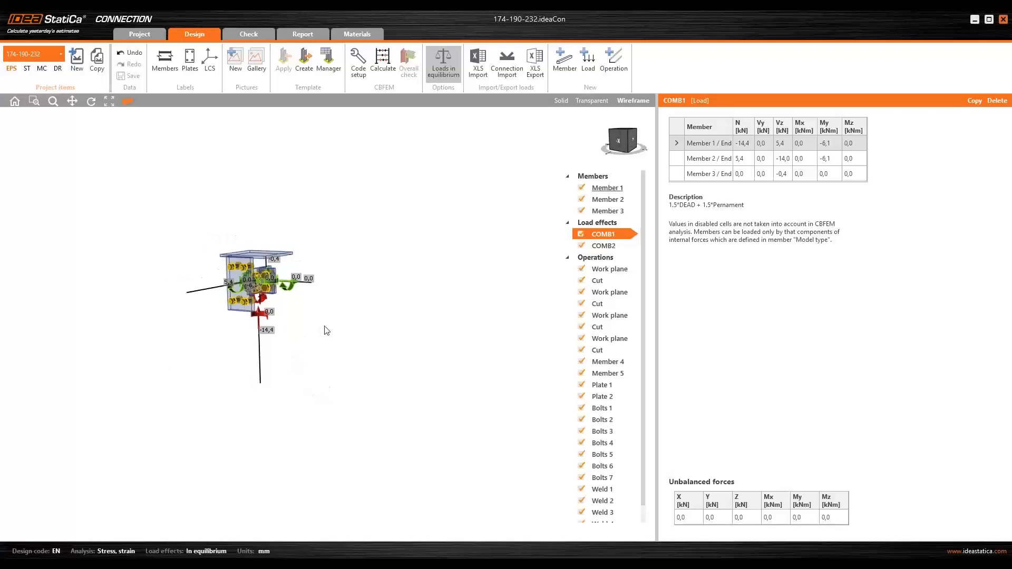
pyautogui.moveTo(278, 347); pyautogui.dragTo(293, 355, button='right')
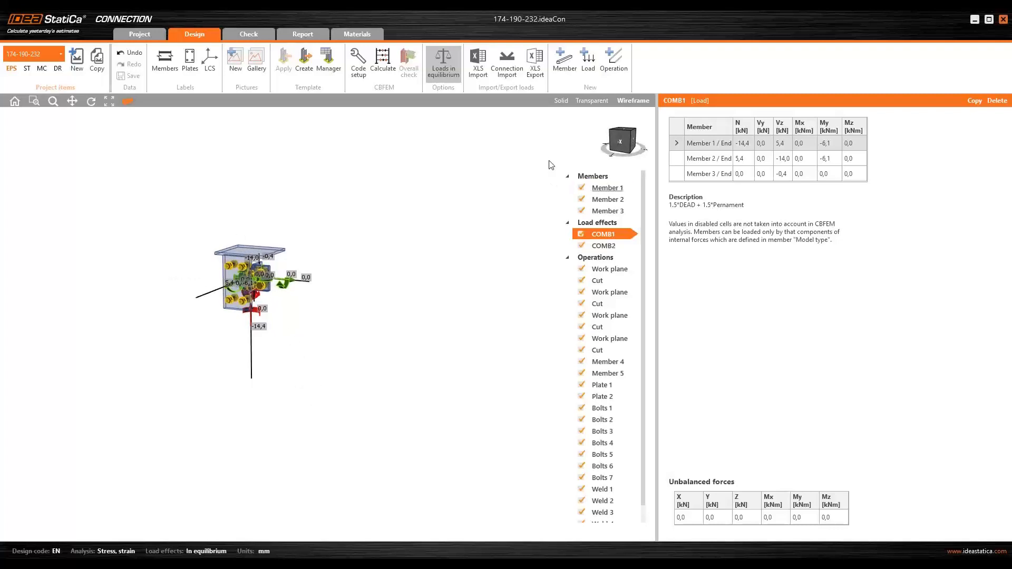
pyautogui.scroll(5, 272, 278)
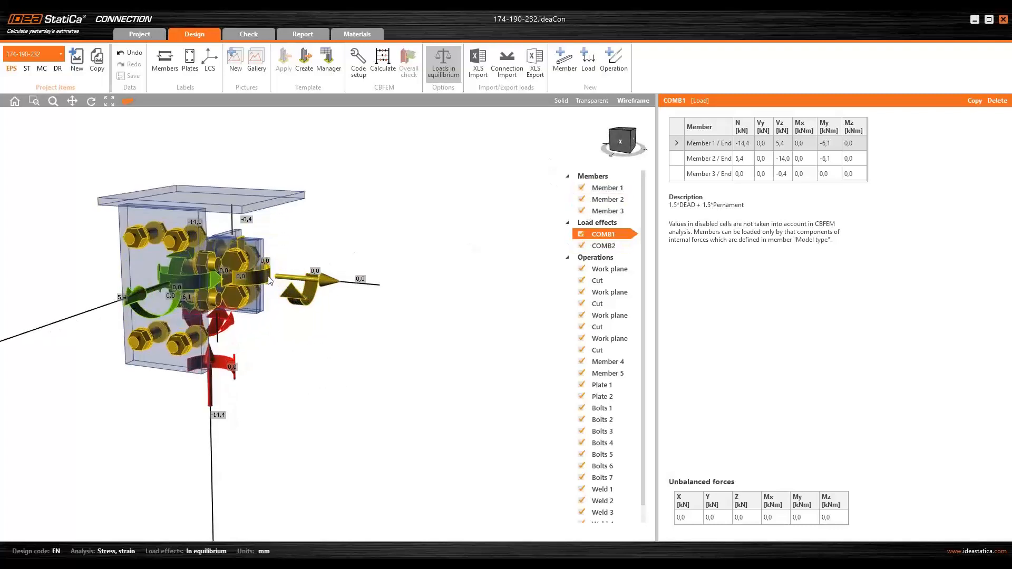
# - Select Member 3 and Member 2 in the 3D view to show their force diagrams, orbiting to inspect them
pyautogui.click(267, 281)
pyautogui.scroll(-3, 265, 276)
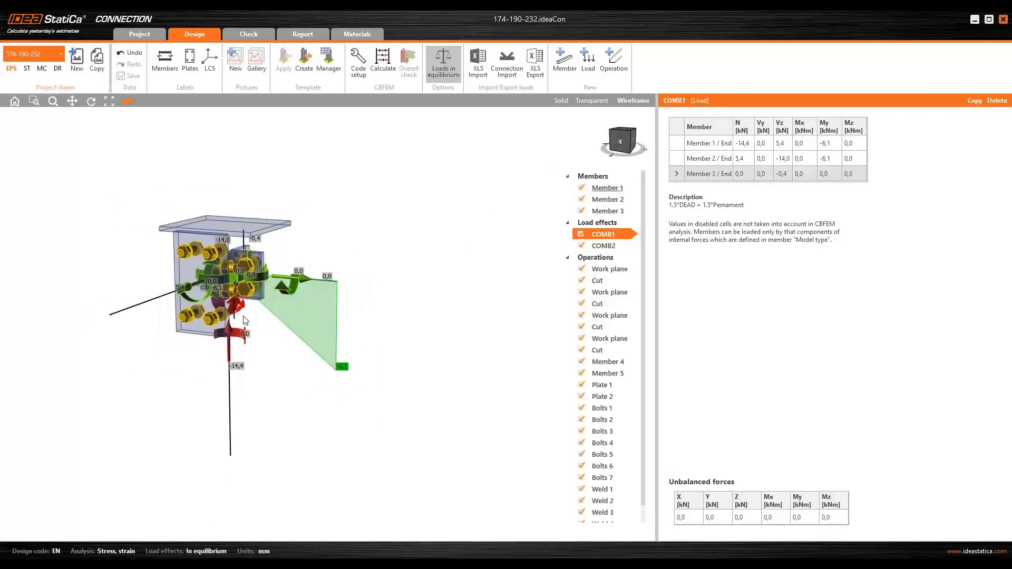
pyautogui.moveTo(265, 276); pyautogui.dragTo(204, 301, button='right')
pyautogui.scroll(3, 203, 296)
pyautogui.click(207, 297)
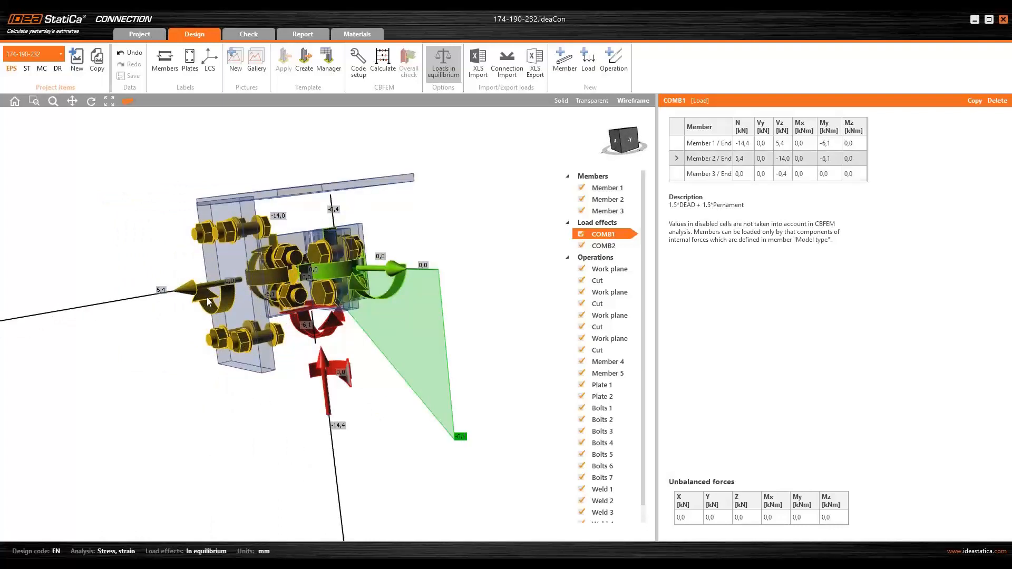
pyautogui.scroll(-3, 207, 298)
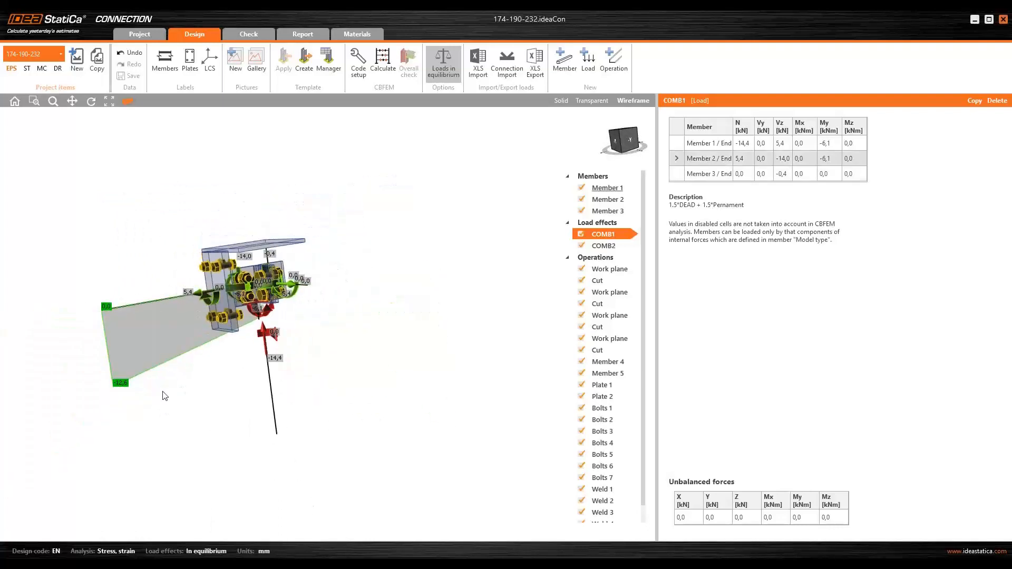
pyautogui.moveTo(162, 349); pyautogui.dragTo(228, 373, button='right')
pyautogui.scroll(1, 249, 287)
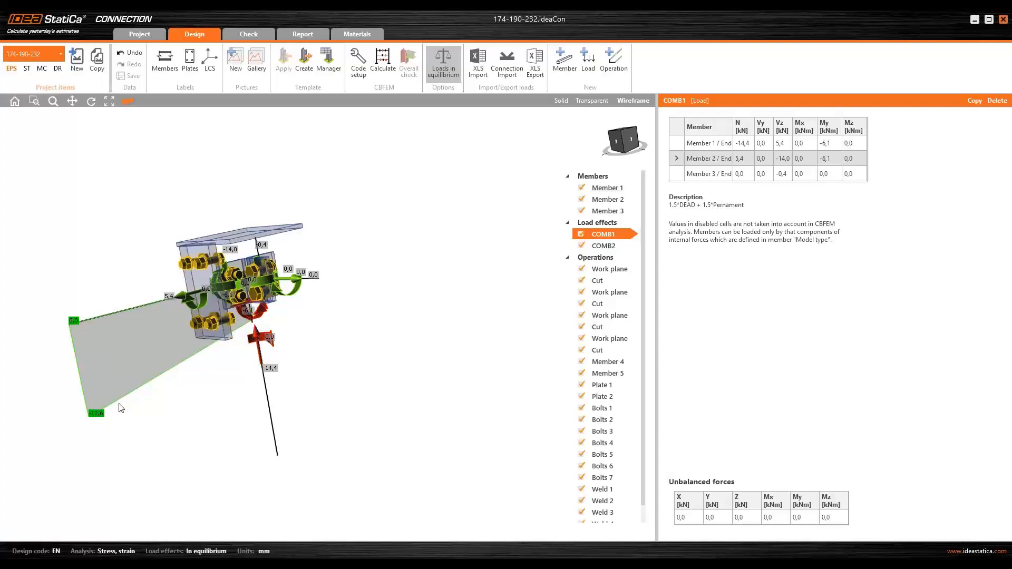
pyautogui.moveTo(117, 444); pyautogui.dragTo(208, 416, button='middle')
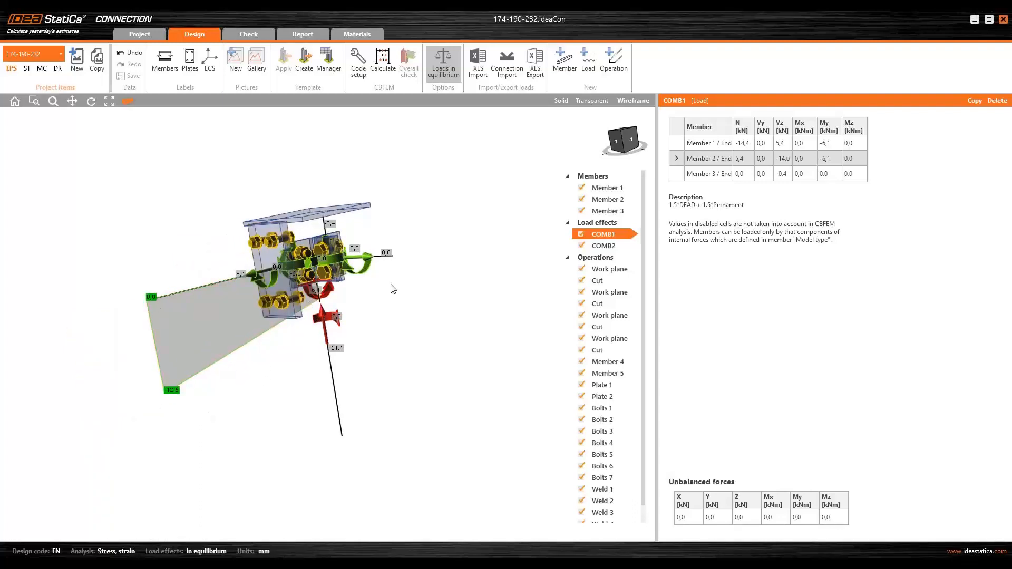
# - Compare load effects COMB2 and COMB1 in the connection view, then orbit and zoom the wireframe model
pyautogui.click(612, 251)
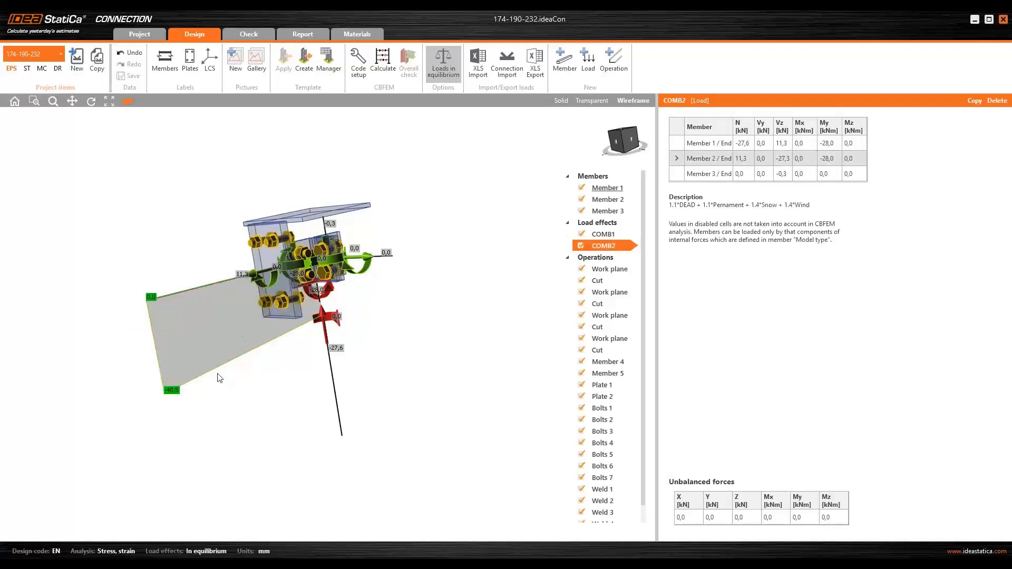
pyautogui.click(612, 237)
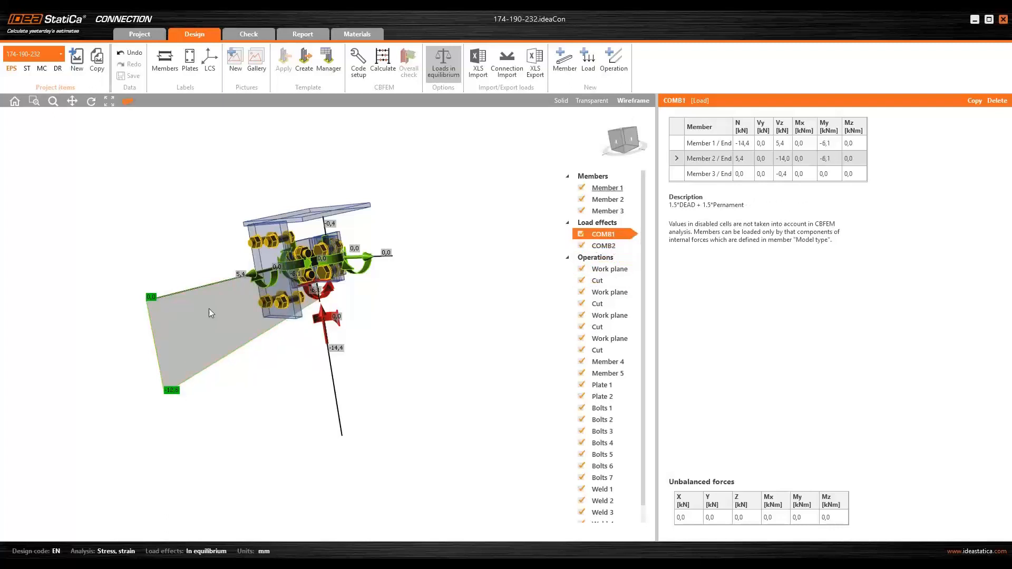
pyautogui.moveTo(254, 349); pyautogui.dragTo(302, 335, button='middle')
pyautogui.scroll(3, 341, 297)
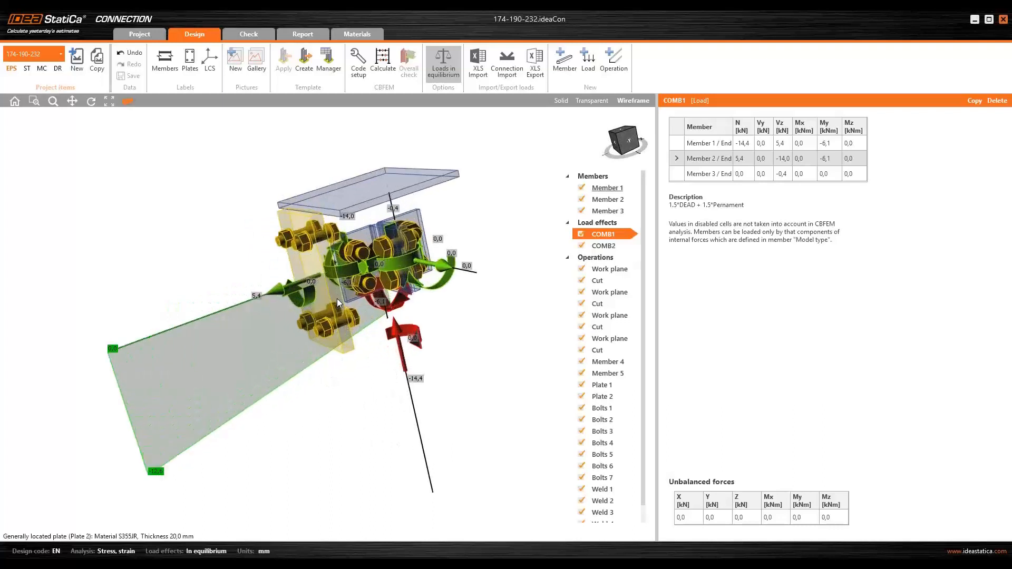
pyautogui.moveTo(367, 293); pyautogui.dragTo(378, 278, button='middle')
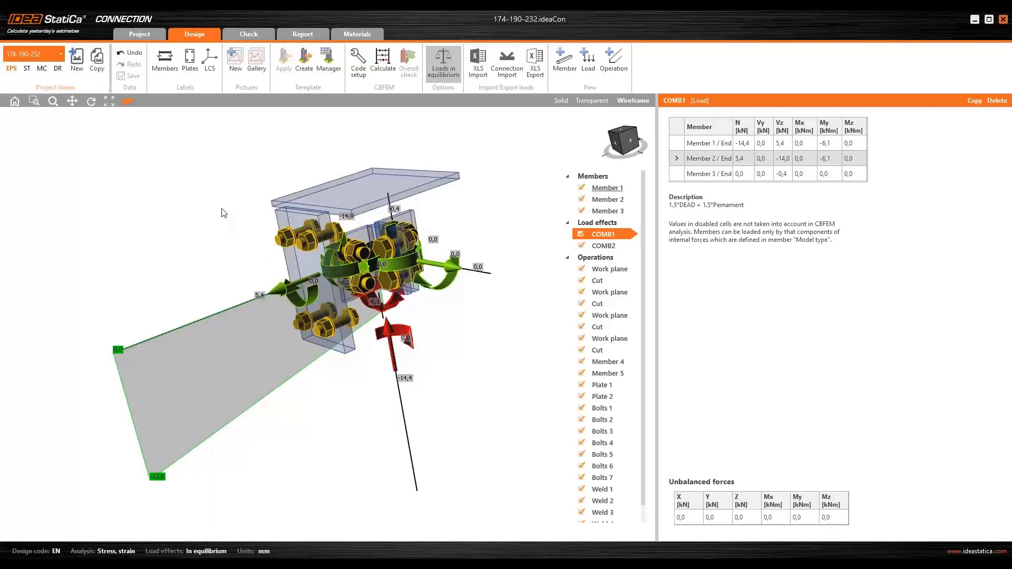
pyautogui.scroll(-2, 224, 207)
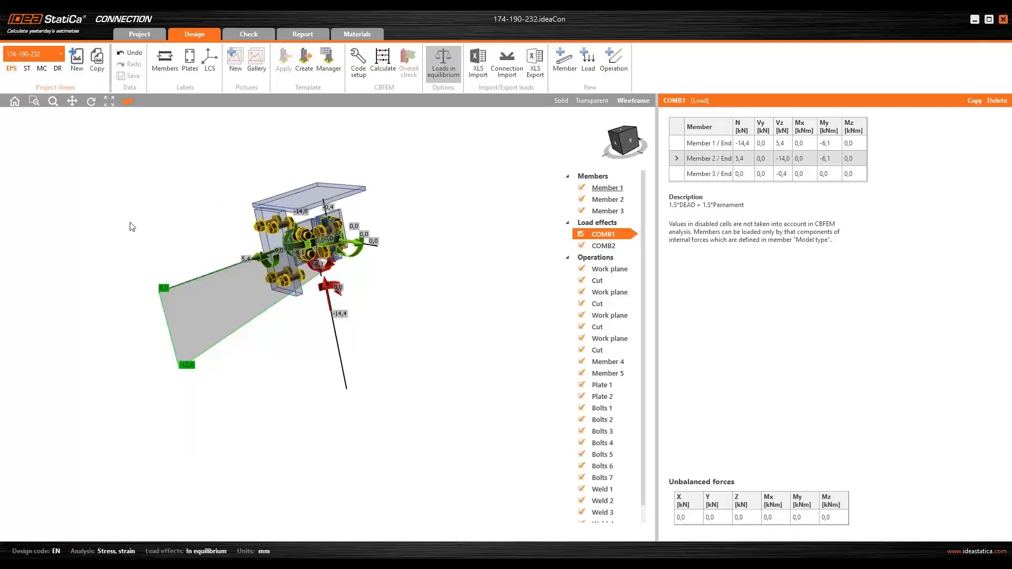
pyautogui.scroll(5, 224, 227)
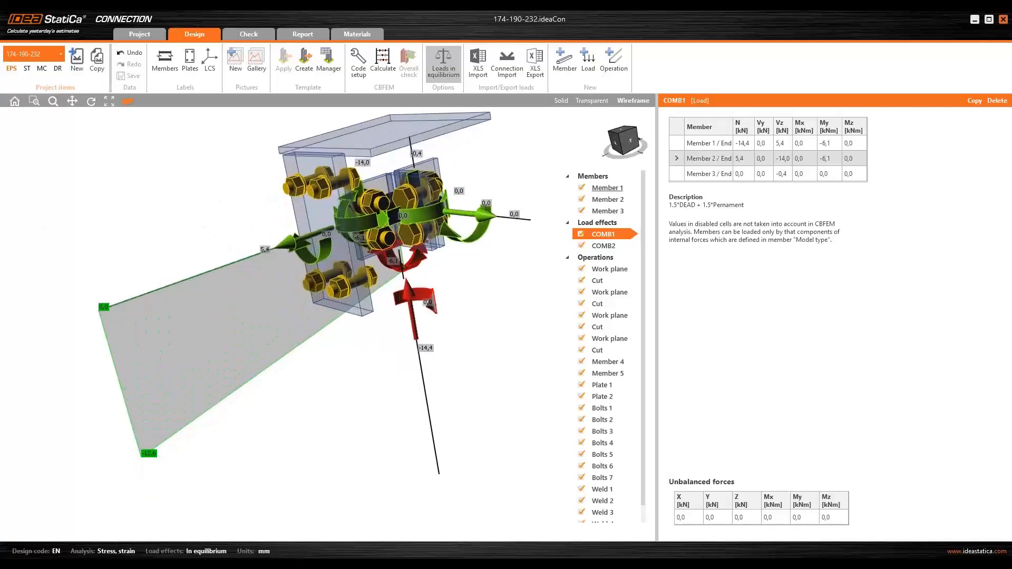
pyautogui.moveTo(224, 218); pyautogui.dragTo(206, 233, button='middle')
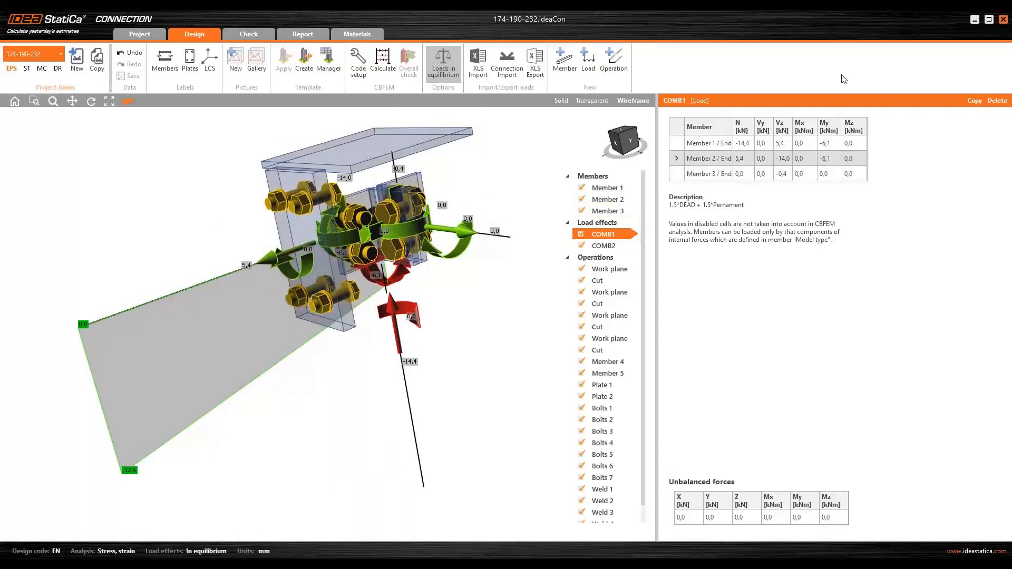
# - Open Member 2's My and Vz values in the COMB1 load table for editing, then zoom the view
pyautogui.click(833, 158)
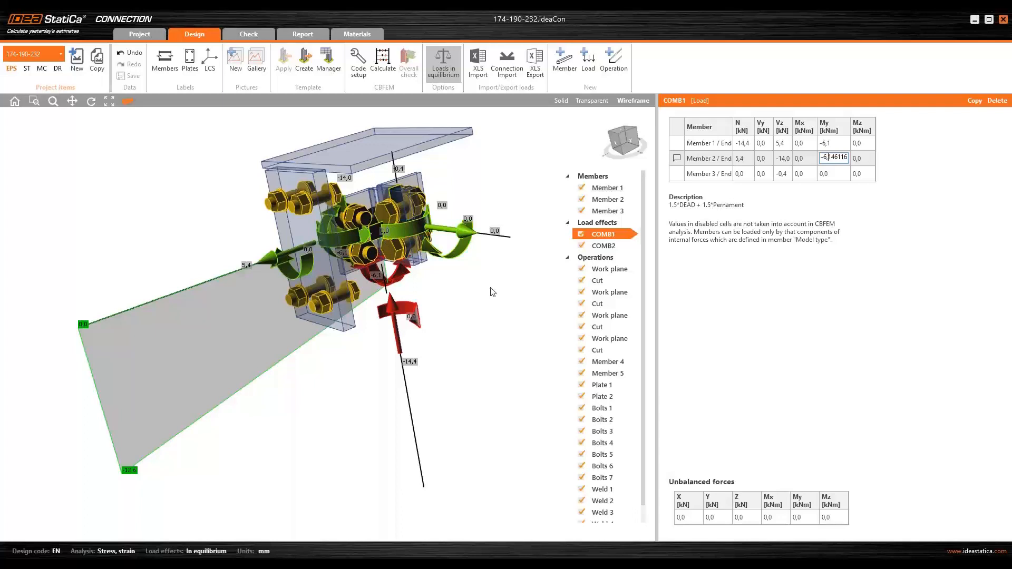
pyautogui.click(790, 158)
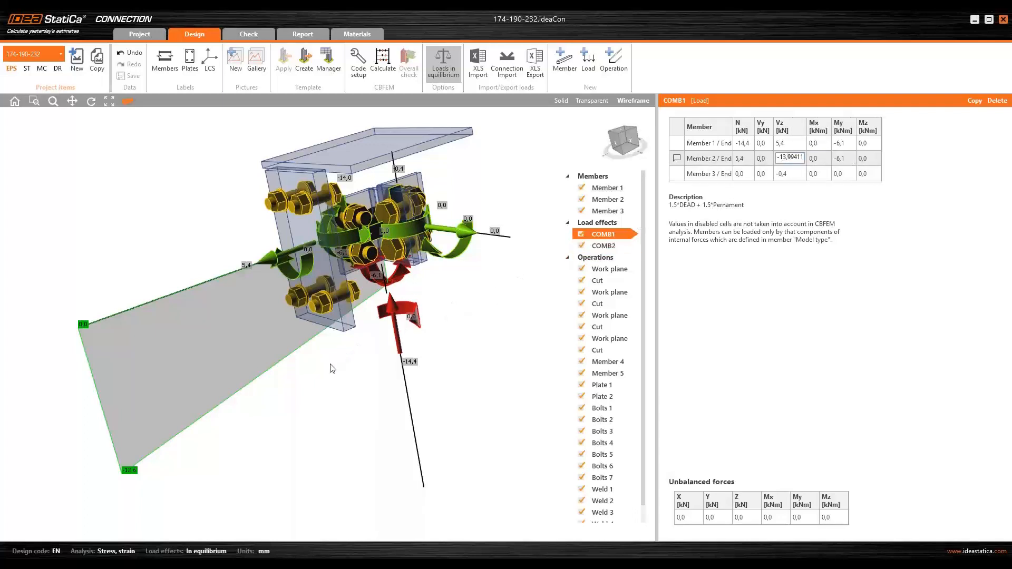
pyautogui.moveTo(331, 364); pyautogui.dragTo(347, 337, button='middle')
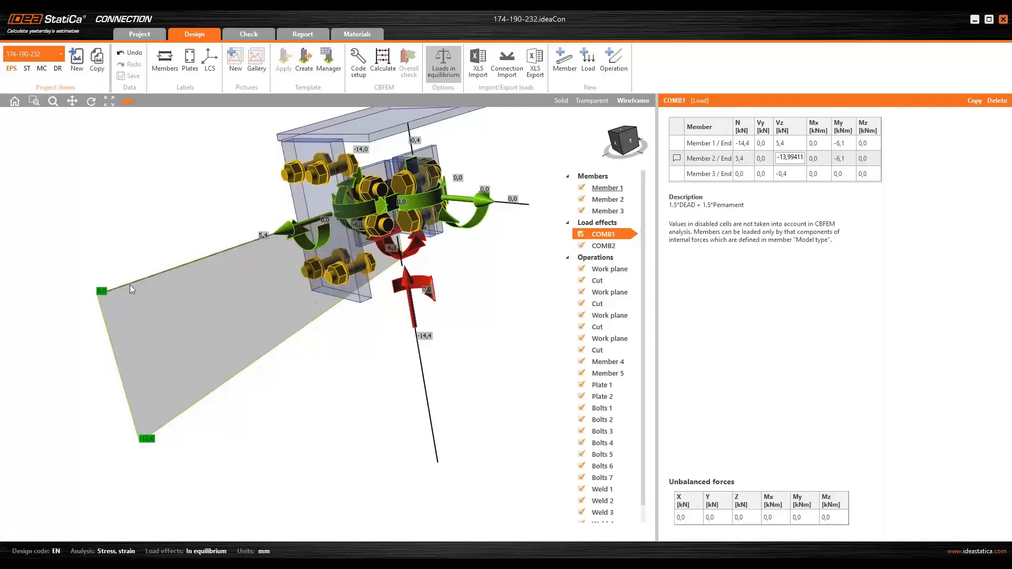
pyautogui.scroll(-1, 253, 359)
pyautogui.scroll(-1, 287, 392)
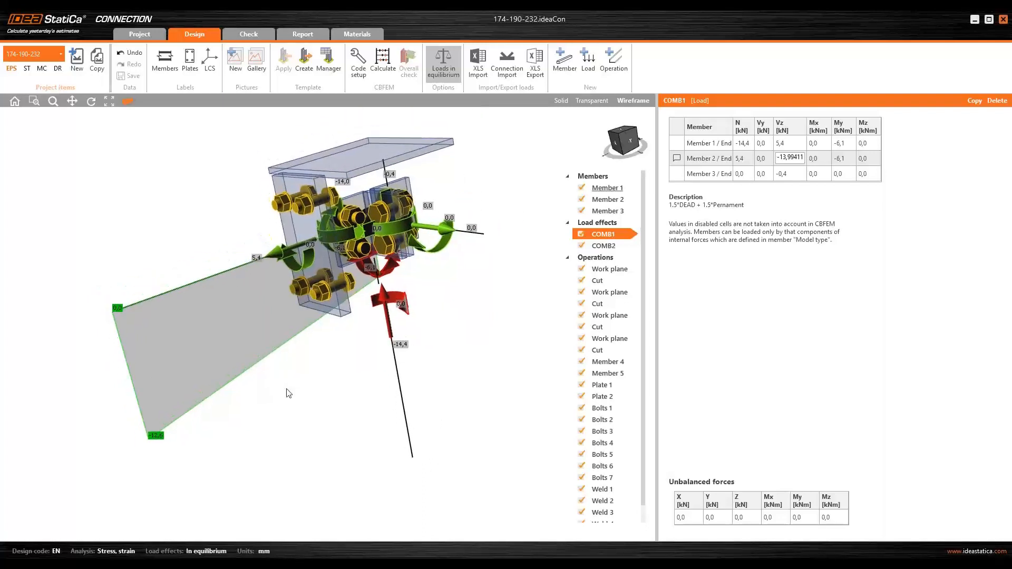
pyautogui.scroll(-1, 299, 386)
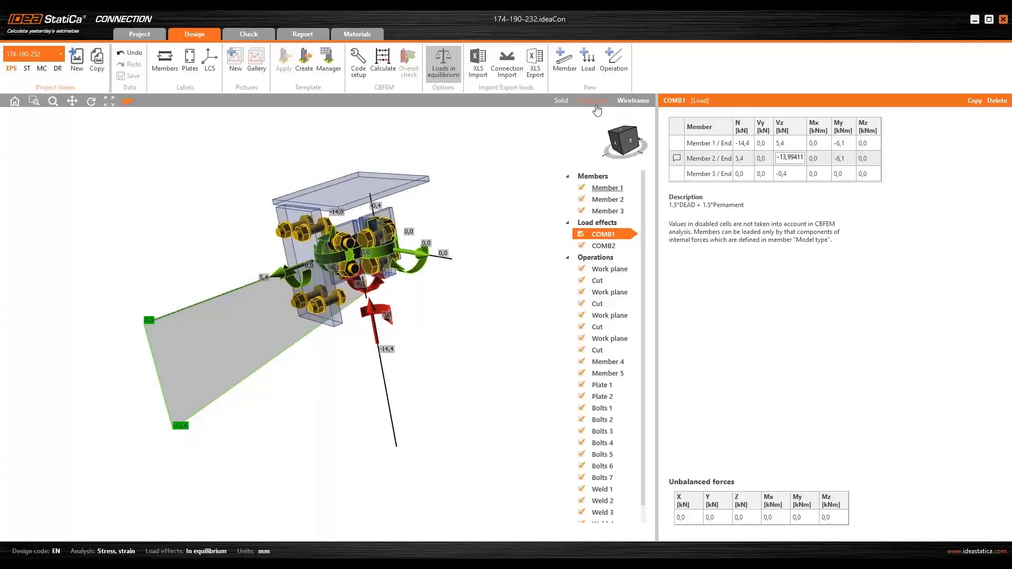
# - Toggle between solid and wireframe display, ending in solid, and zoom in on the bolted plates of the connection
pyautogui.click(561, 101)
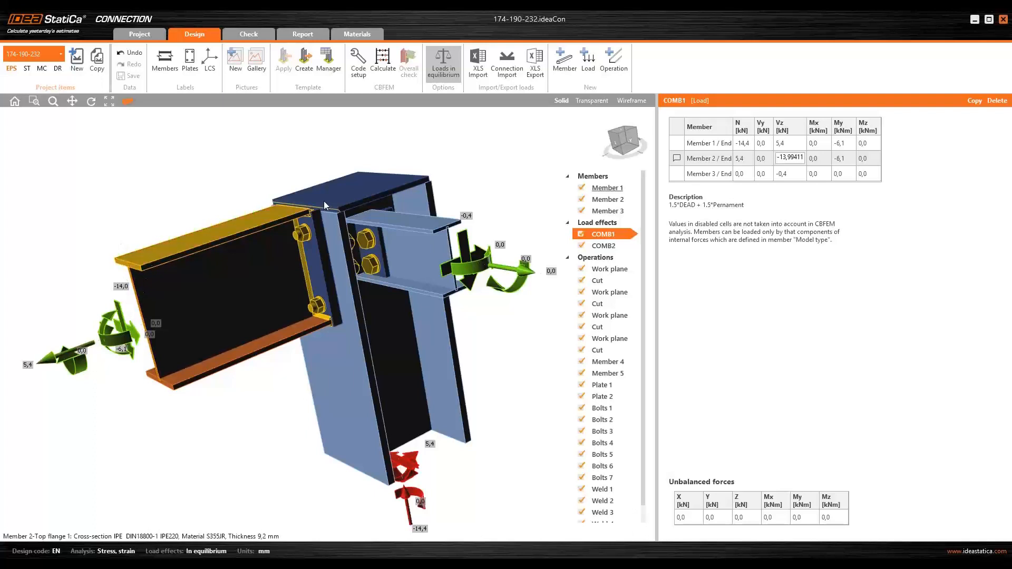
pyautogui.click(625, 101)
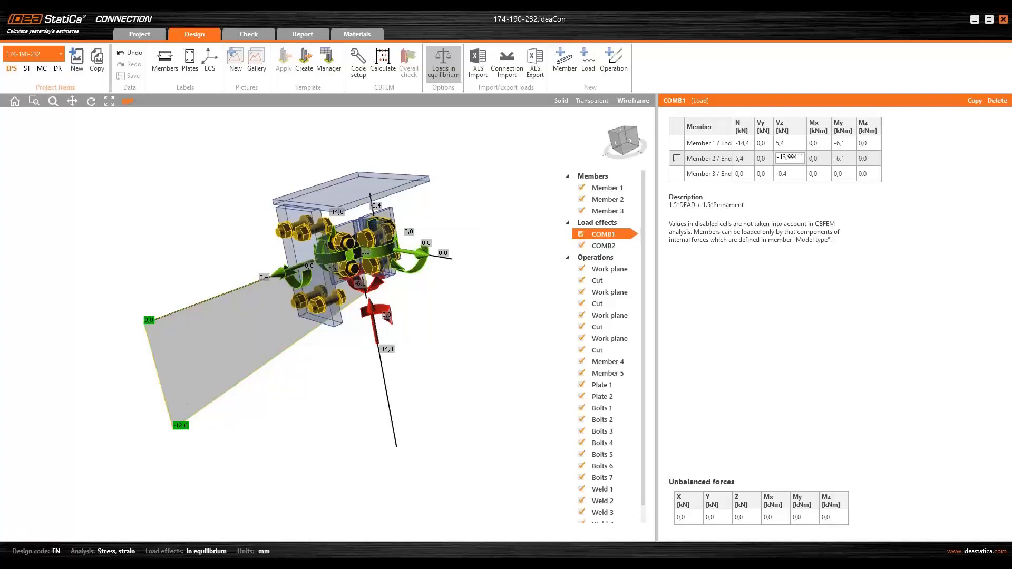
pyautogui.moveTo(210, 391); pyautogui.dragTo(369, 366, button='middle')
pyautogui.click(565, 105)
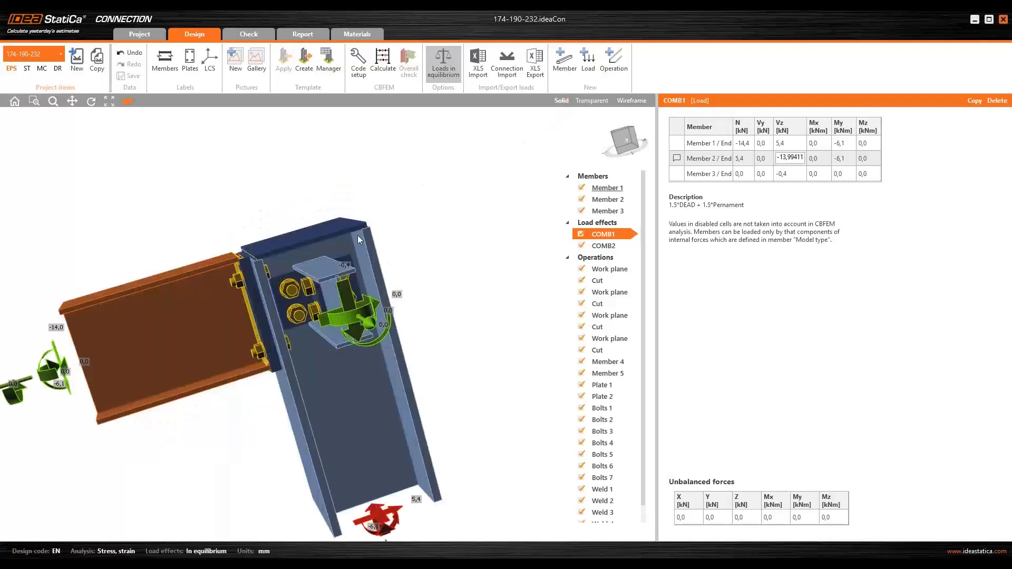
pyautogui.keyDown('ctrl'); pyautogui.moveTo(253, 263); pyautogui.dragTo(287, 279, button='middle'); pyautogui.keyUp('ctrl')
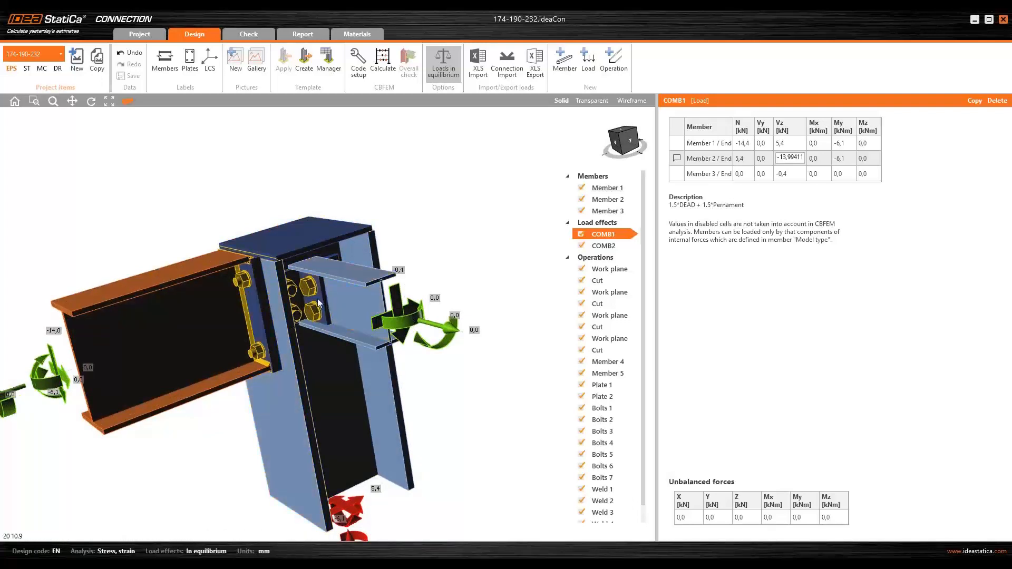
pyautogui.moveTo(319, 303); pyautogui.dragTo(342, 283, button='middle')
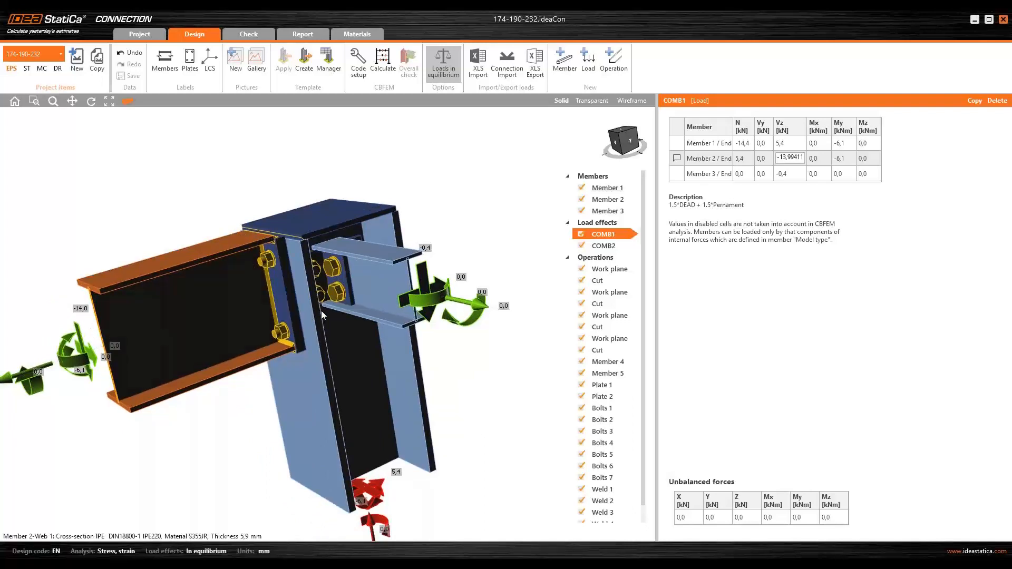
pyautogui.scroll(2, 370, 276)
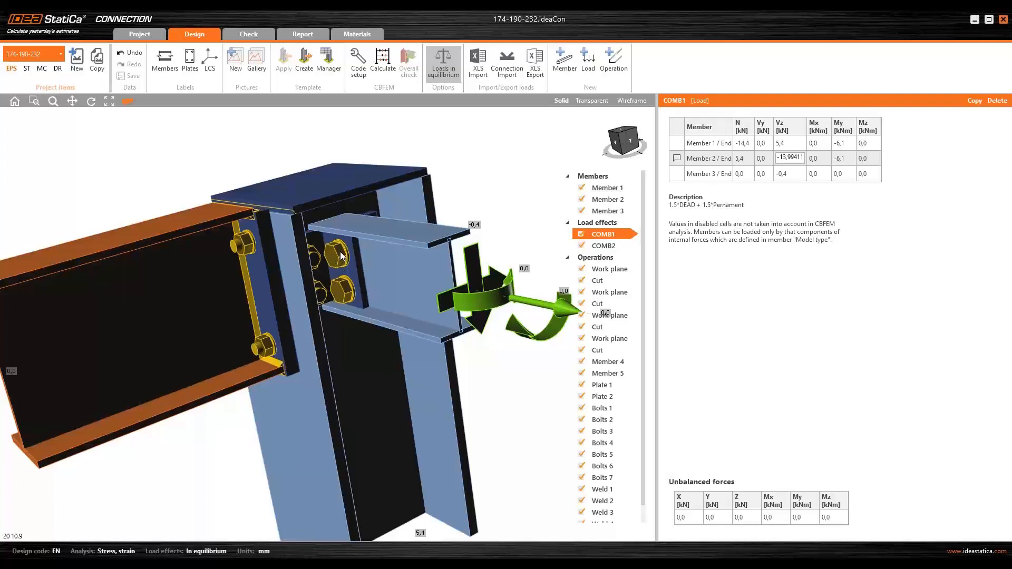
# - Switch between solid and wireframe display while examining the bolted connection and its member force arrows, ending in wireframe
pyautogui.moveTo(333, 273); pyautogui.dragTo(339, 271, button='right')
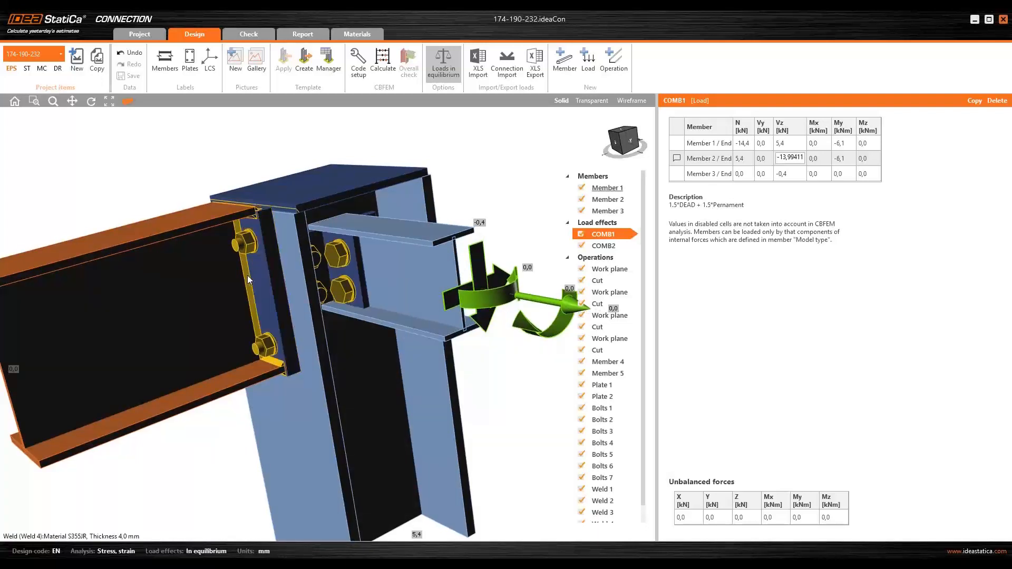
pyautogui.moveTo(331, 280); pyautogui.dragTo(315, 320, button='middle')
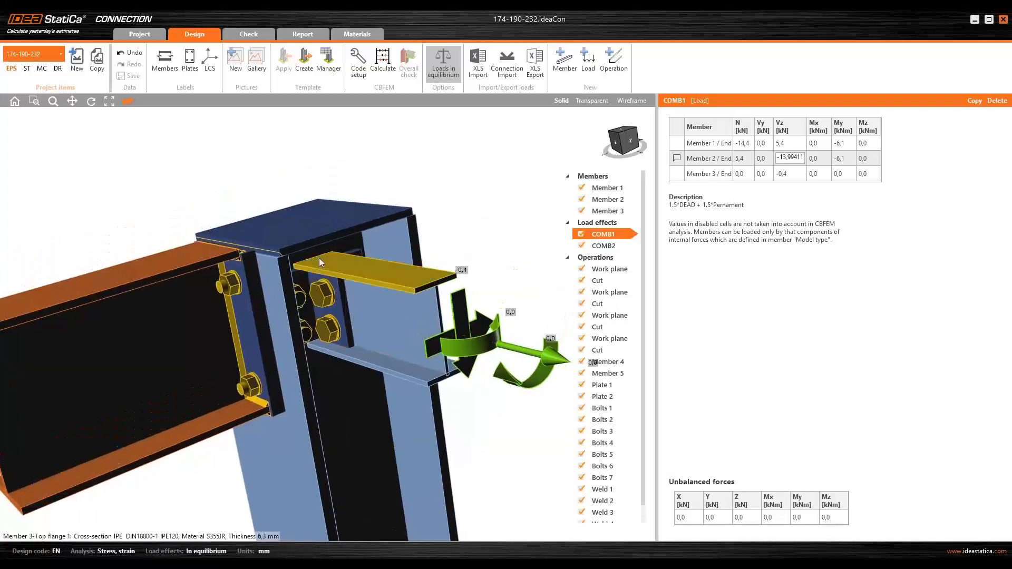
pyautogui.click(632, 100)
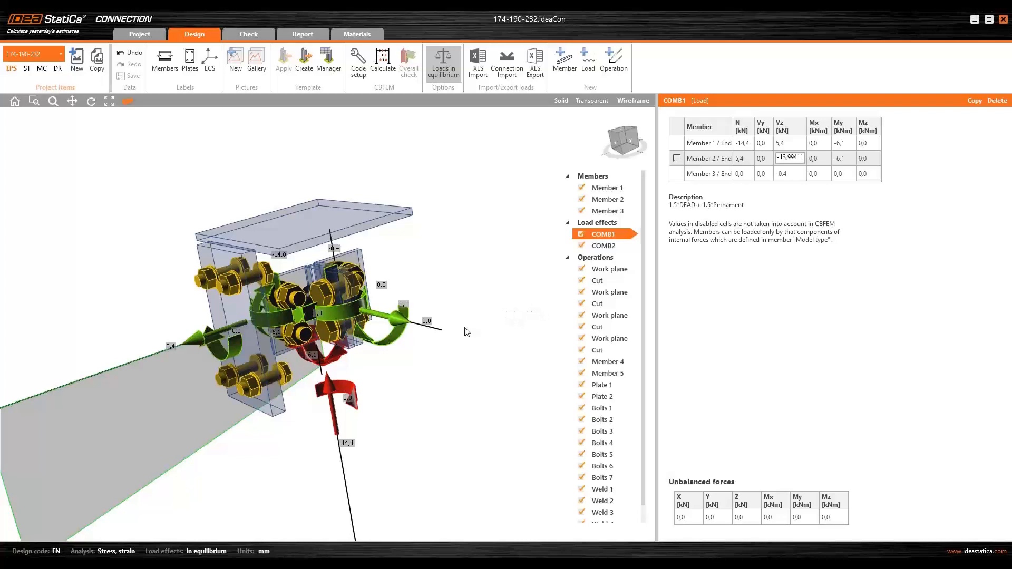
pyautogui.scroll(-1, 459, 335)
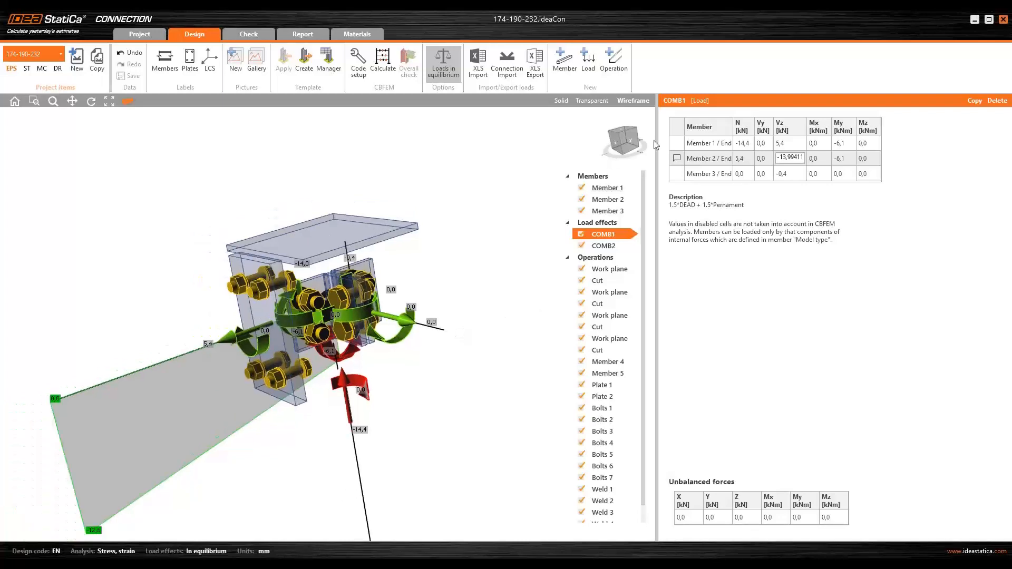
pyautogui.click(561, 100)
pyautogui.click(632, 101)
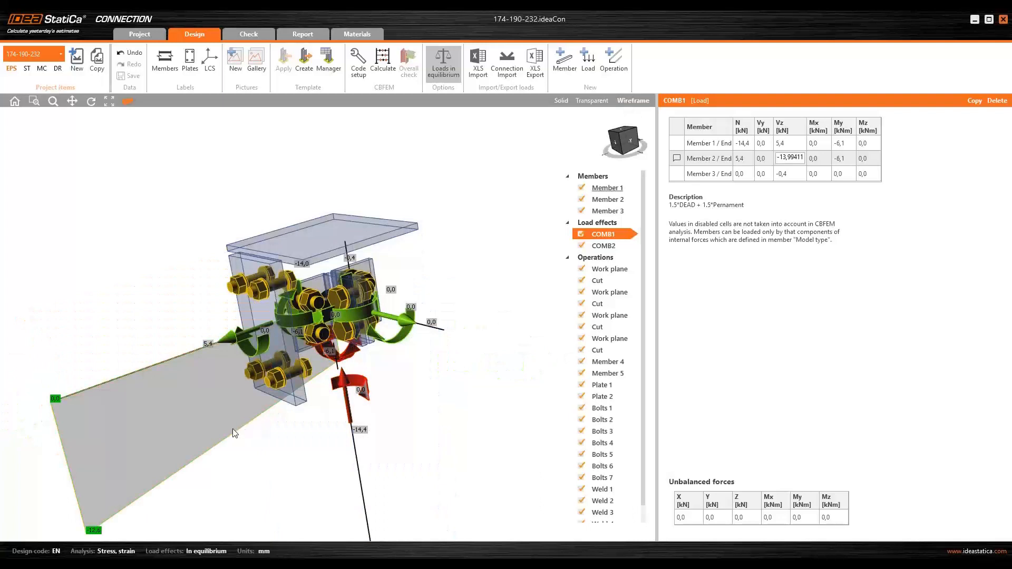
pyautogui.moveTo(221, 454); pyautogui.dragTo(246, 413, button='middle')
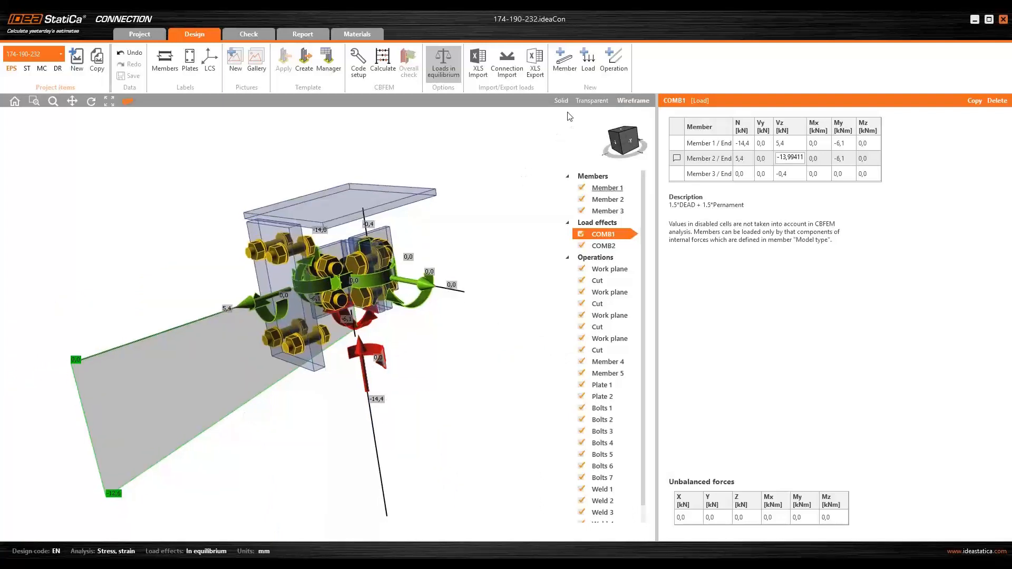
pyautogui.click(561, 100)
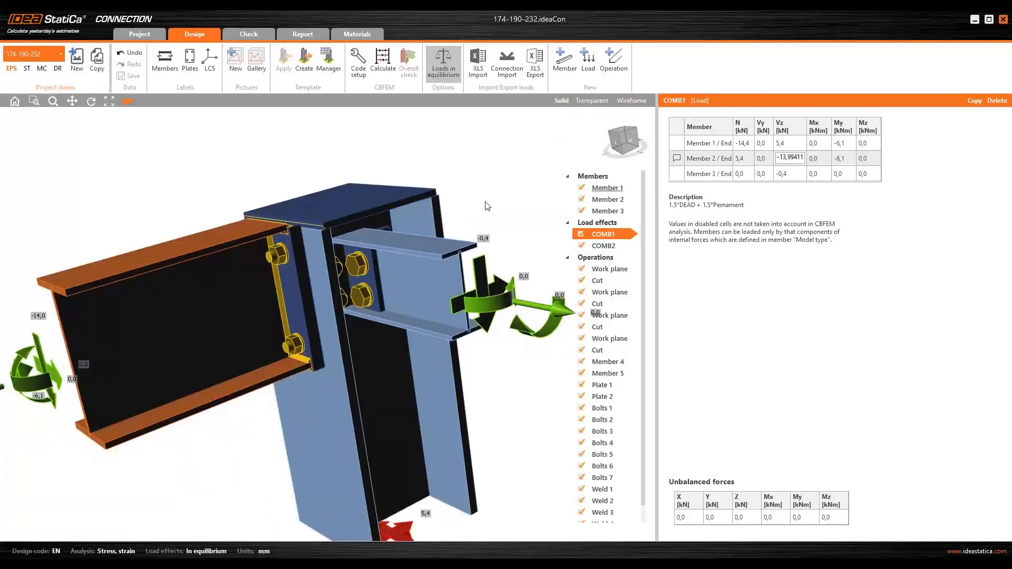
pyautogui.scroll(2, 433, 198)
pyautogui.scroll(-3, 436, 192)
pyautogui.moveTo(451, 184); pyautogui.dragTo(492, 153, button='middle')
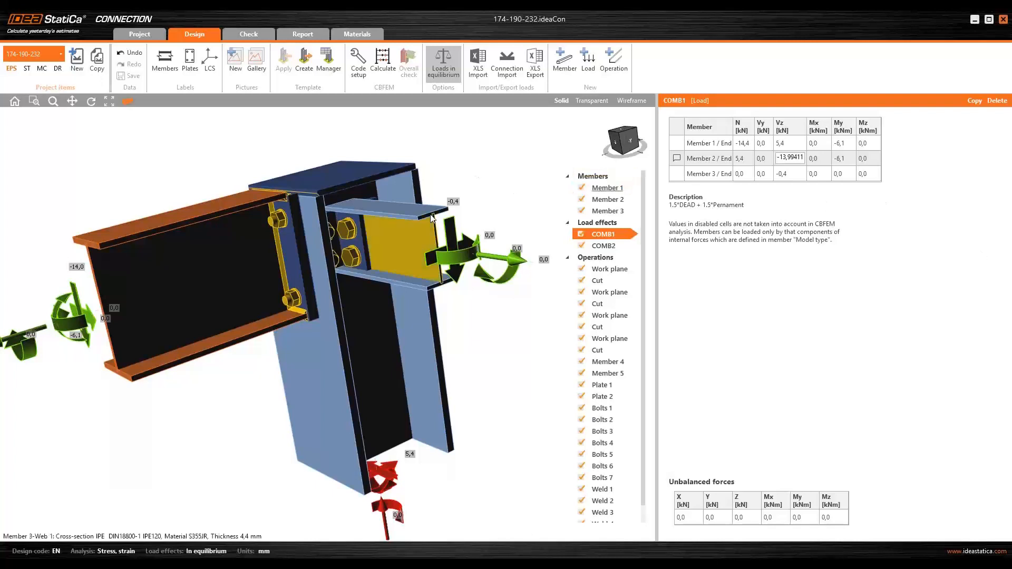
pyautogui.click(633, 101)
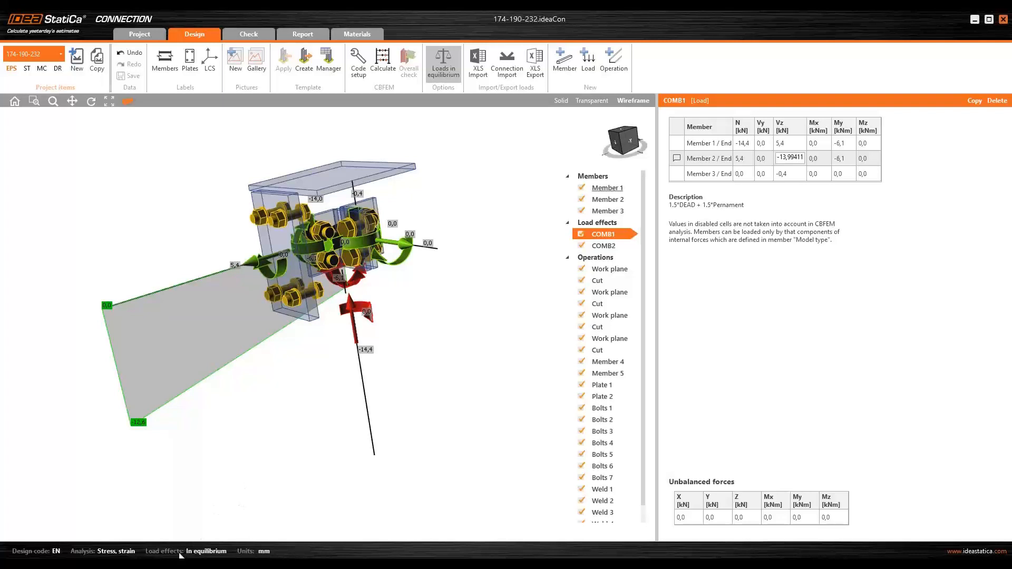
# - Switch to the open project 'Welded frame corner arch with openingsV2 - kopie' and examine its corner joint with the LE1 loads
pyautogui.moveTo(184, 564)
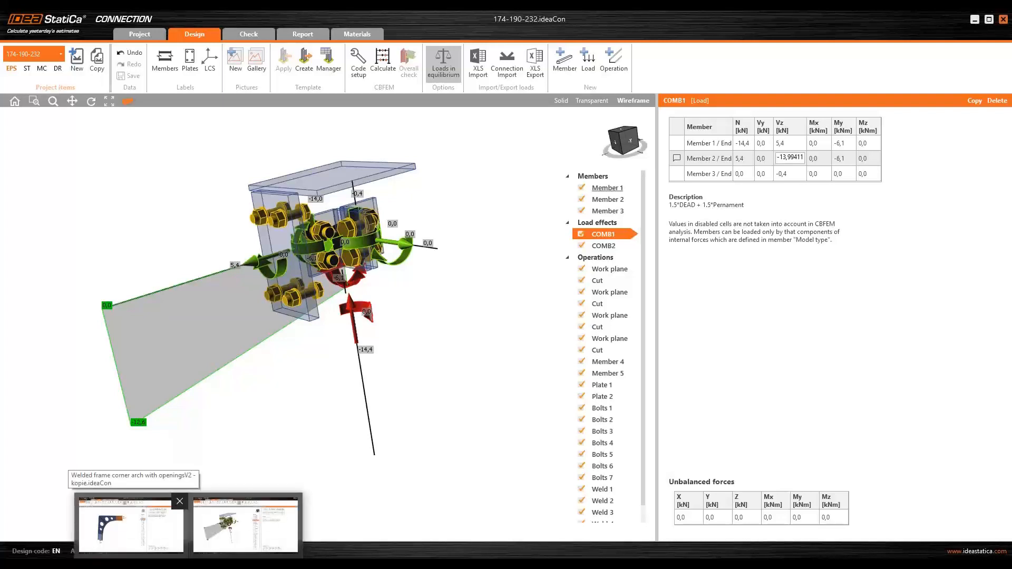
pyautogui.click(131, 522)
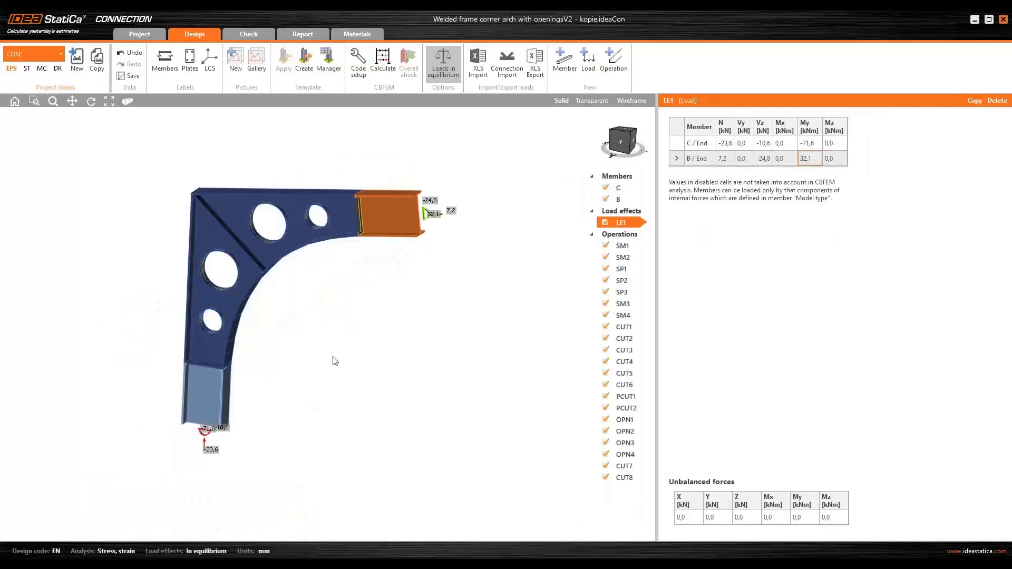
pyautogui.scroll(3, 298, 340)
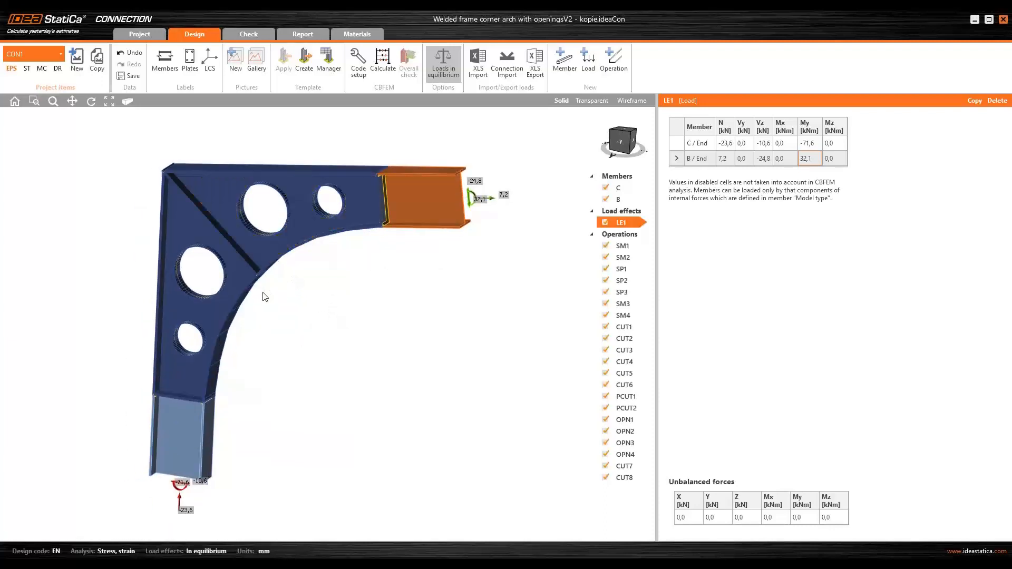
pyautogui.scroll(-2, 294, 292)
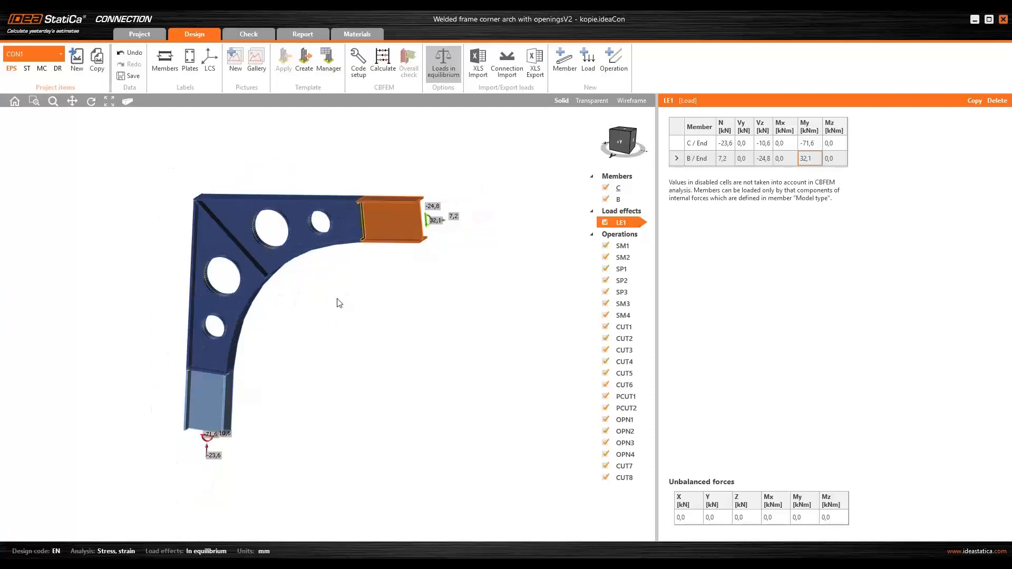
pyautogui.moveTo(339, 300); pyautogui.dragTo(310, 303, button='middle')
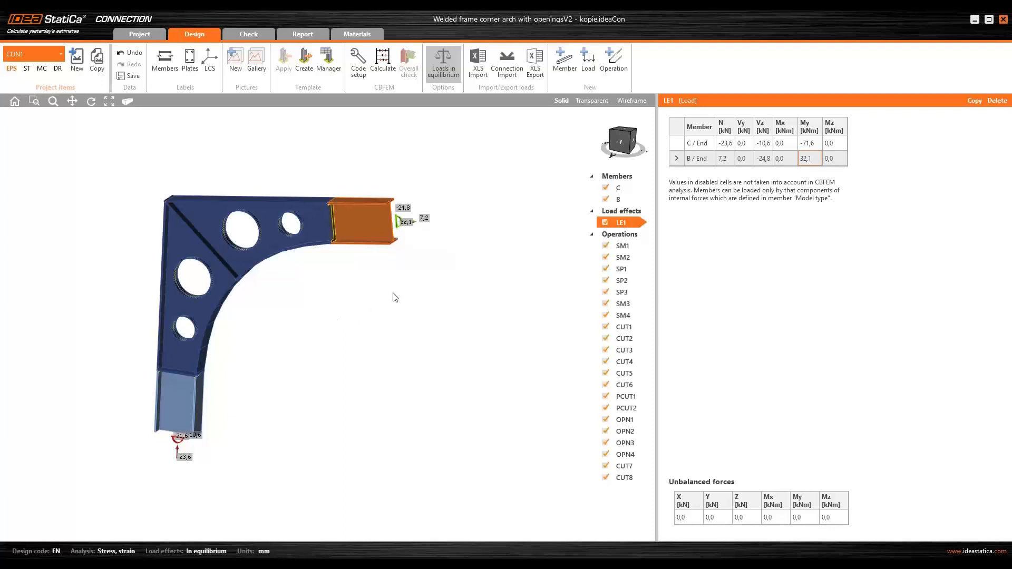
pyautogui.moveTo(395, 297); pyautogui.dragTo(412, 295, button='middle')
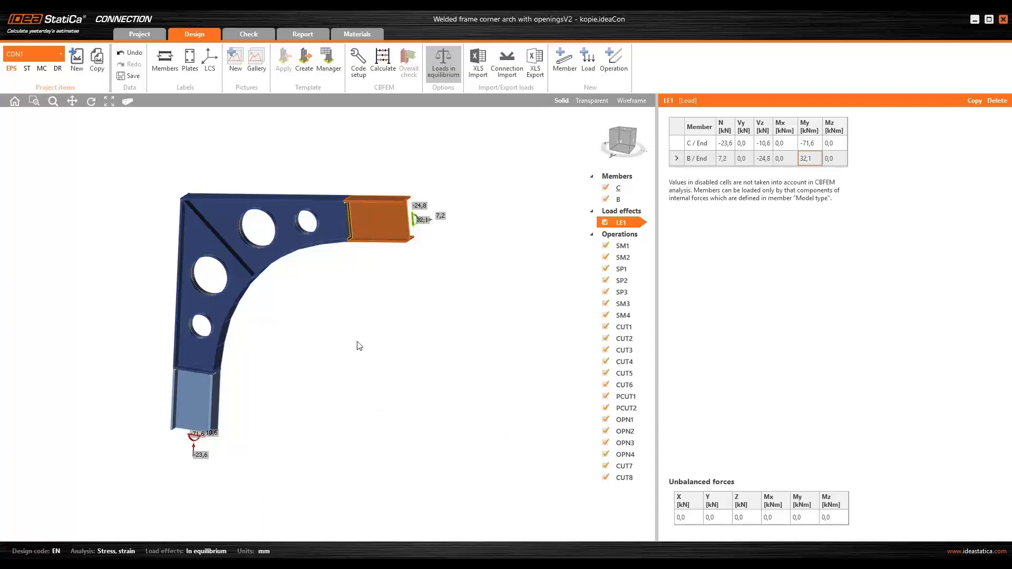
pyautogui.moveTo(359, 344); pyautogui.dragTo(354, 337, button='right')
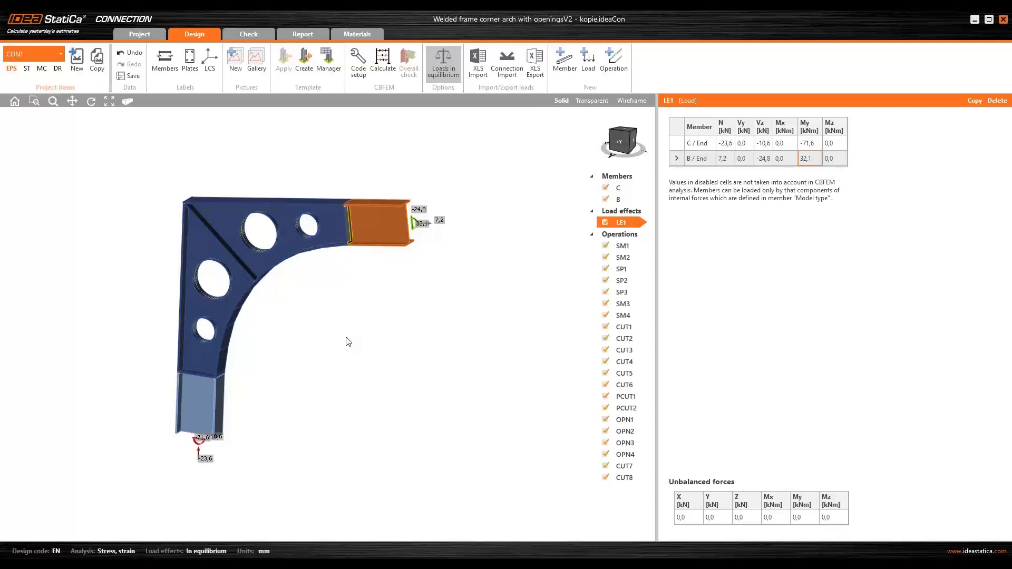
pyautogui.moveTo(348, 342); pyautogui.dragTo(367, 321, button='right')
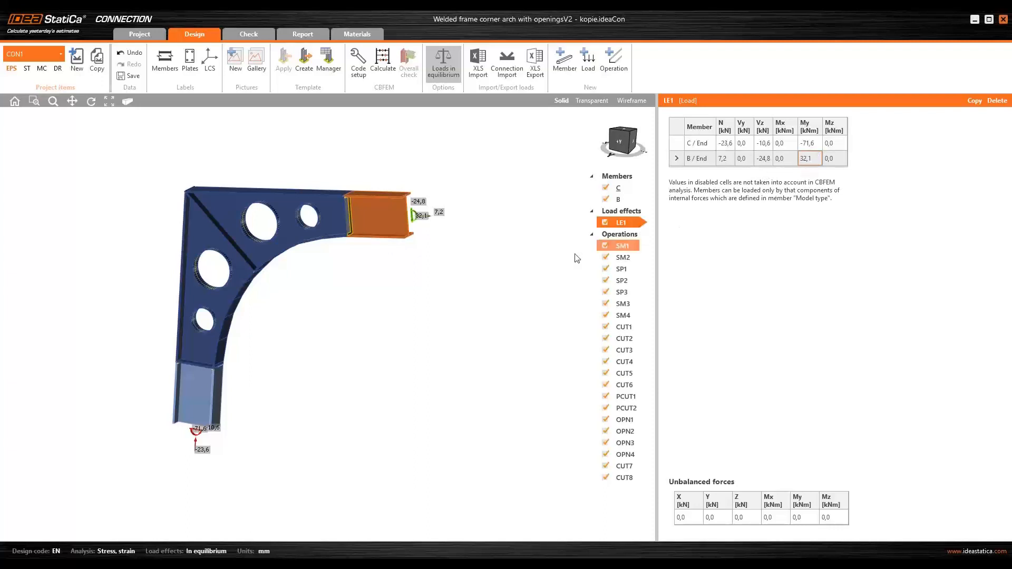
pyautogui.moveTo(473, 276); pyautogui.dragTo(458, 279, button='middle')
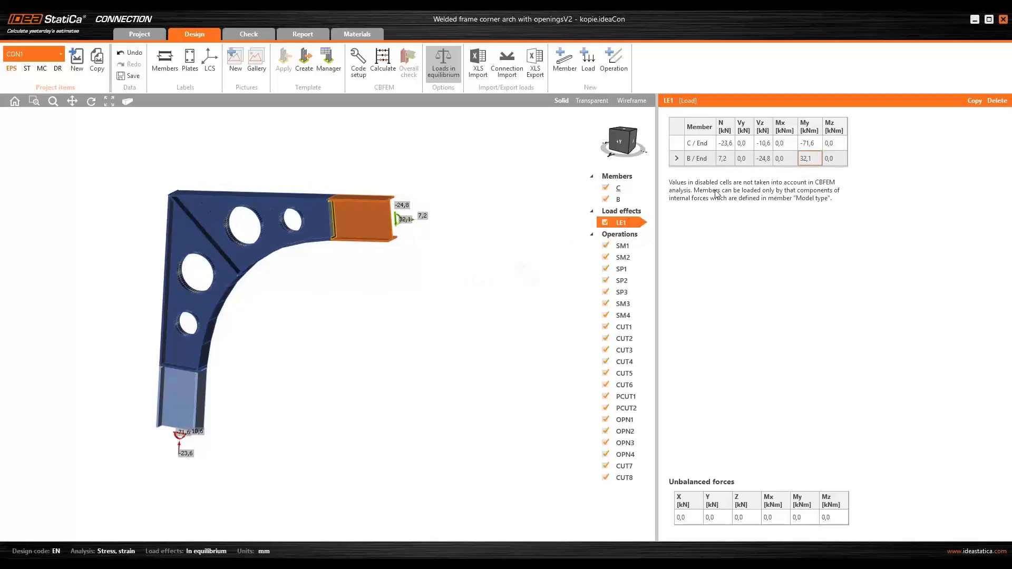
# - Set member C's My in load effect LE1 to -32,1 kNm, then select member B's My and the unbalanced My
pyautogui.click(815, 144)
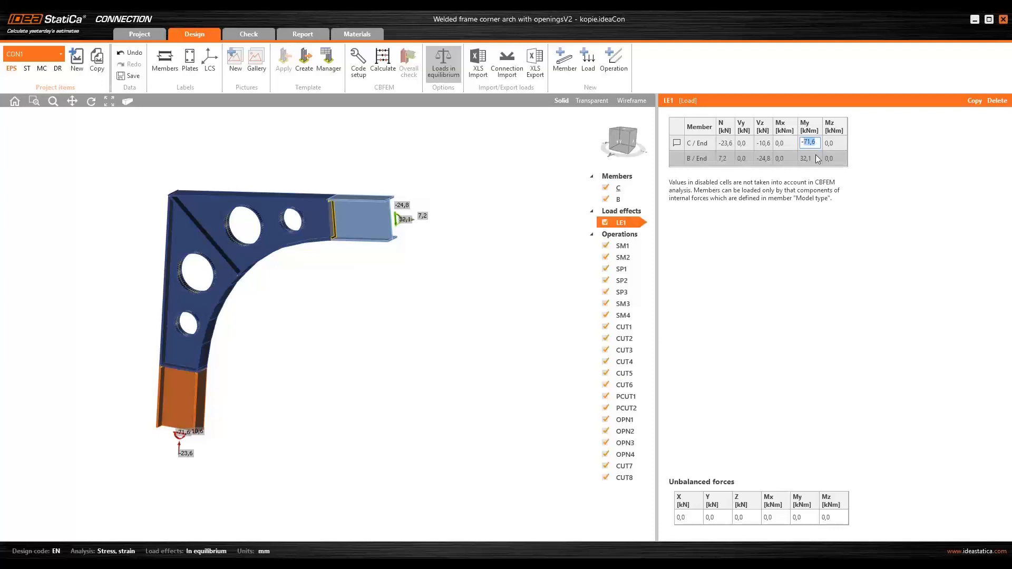
pyautogui.click(817, 158)
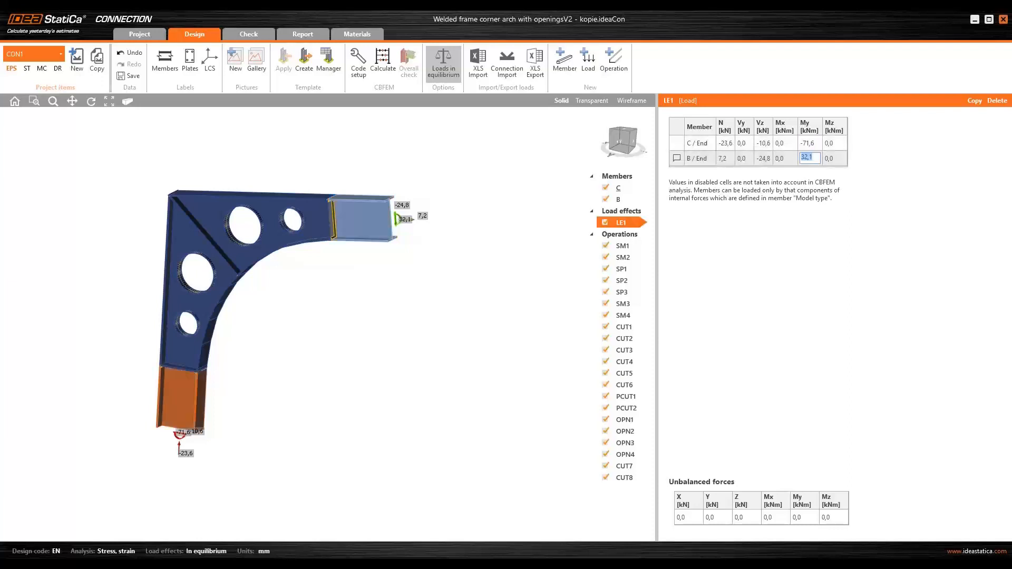
pyautogui.click(817, 144)
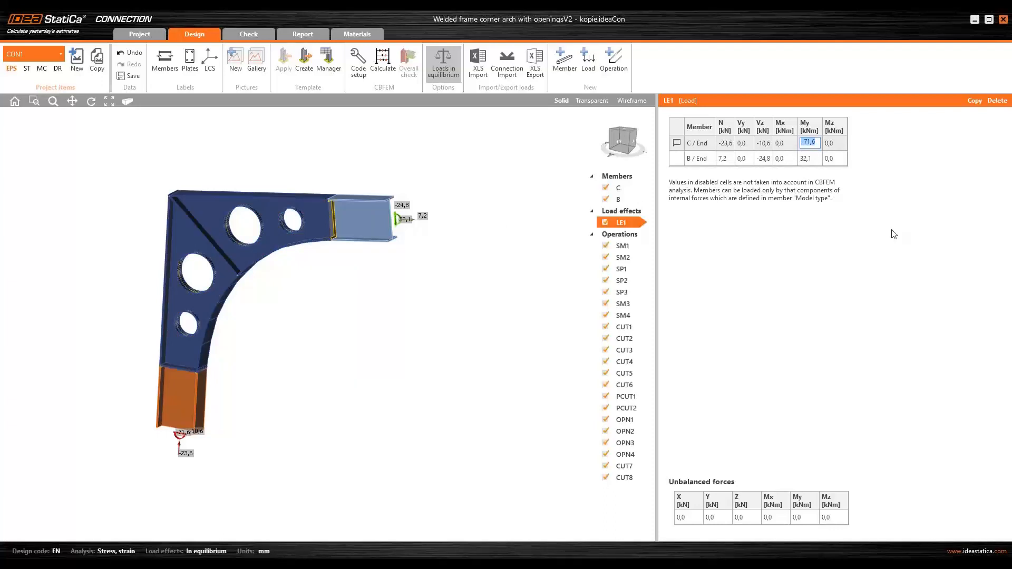
pyautogui.write('-32,1')
pyautogui.press('Return')
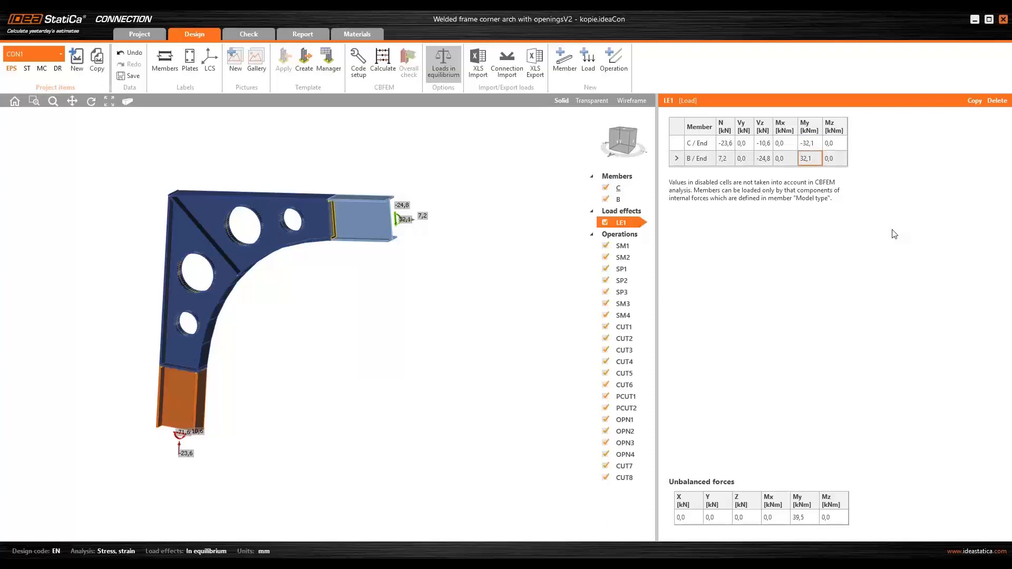
pyautogui.click(812, 158)
pyautogui.click(797, 519)
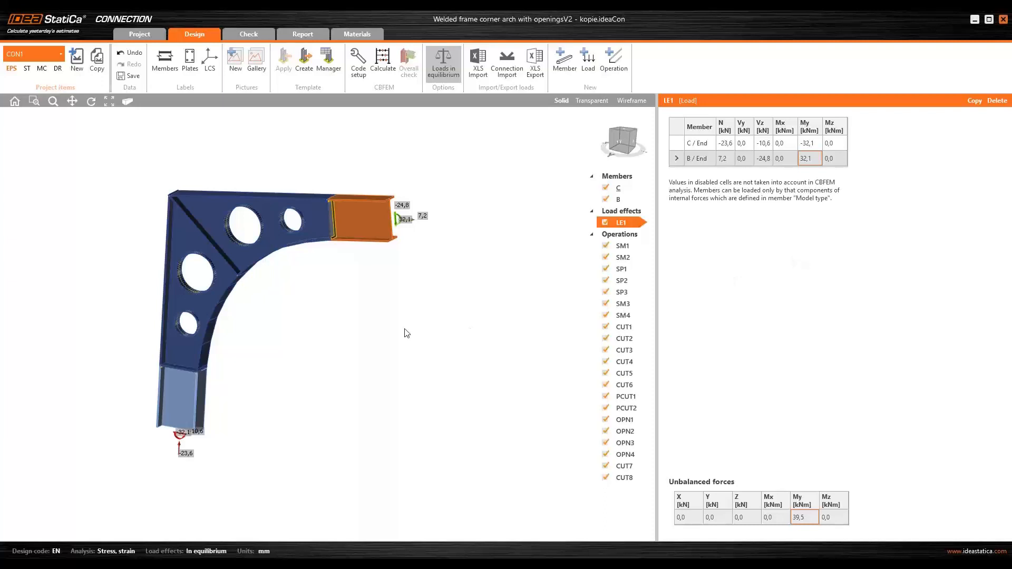
# - Examine the corner joint's plates, ribs and load arrows in wireframe display, then return to solid display
pyautogui.click(633, 101)
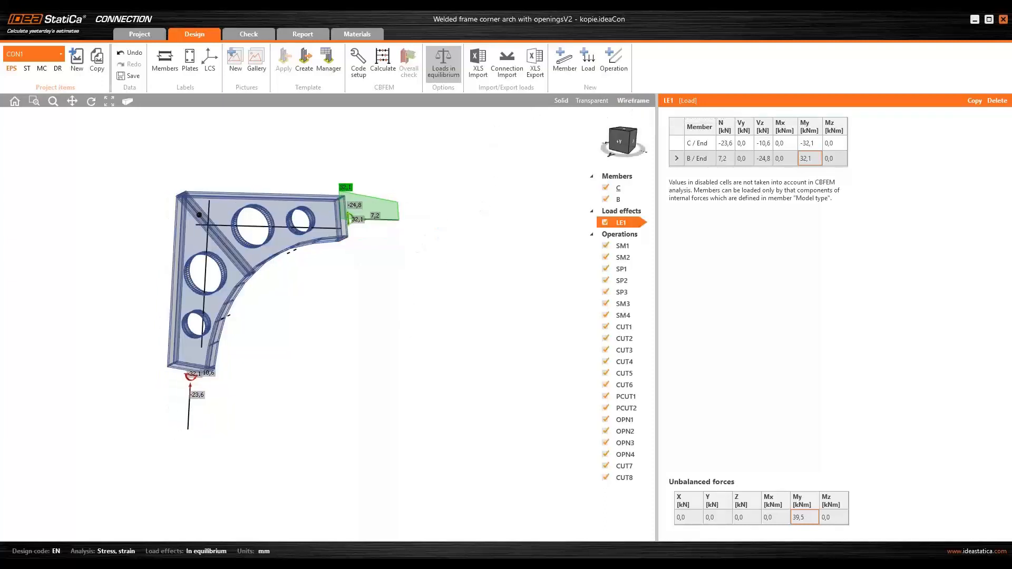
pyautogui.moveTo(350, 278); pyautogui.dragTo(369, 267, button='right')
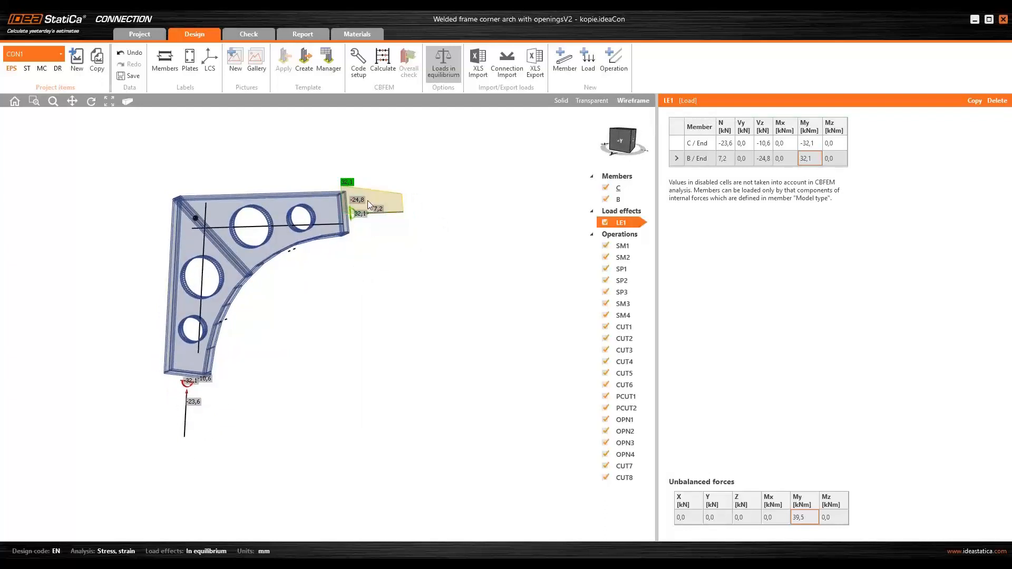
pyautogui.moveTo(378, 224); pyautogui.dragTo(396, 281, button='middle')
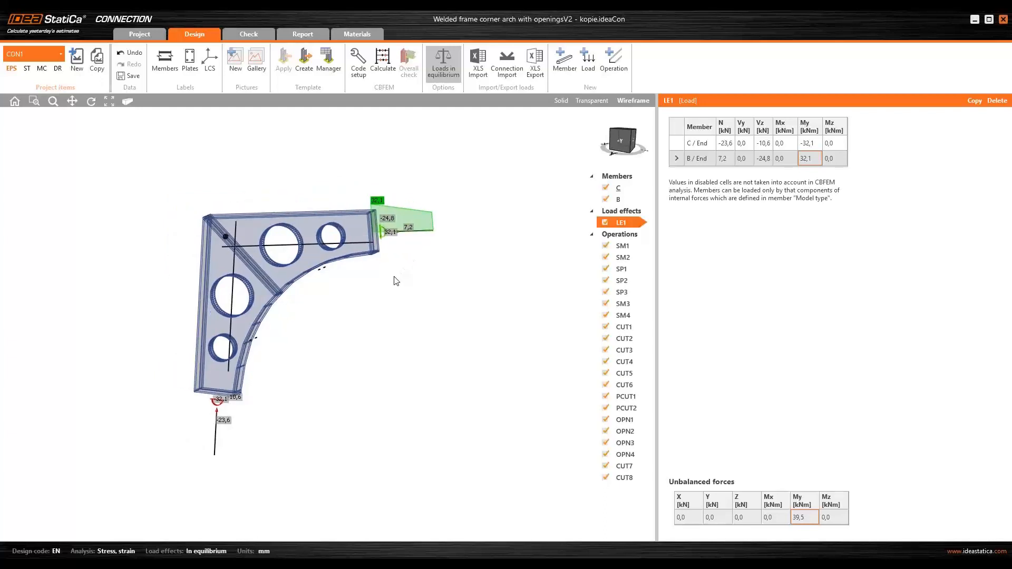
pyautogui.moveTo(396, 280); pyautogui.dragTo(401, 271, button='right')
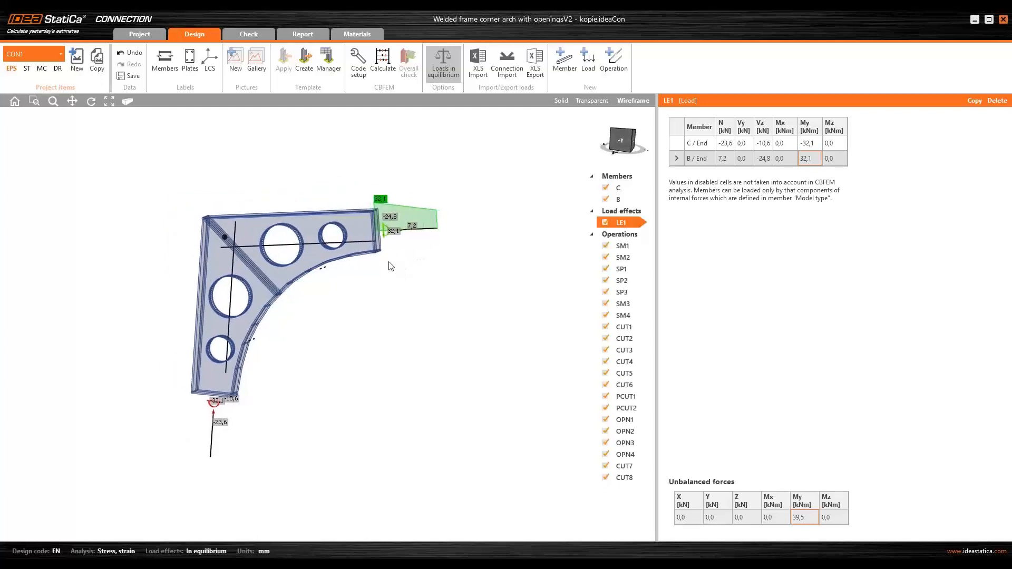
pyautogui.scroll(1, 390, 258)
pyautogui.scroll(1, 382, 224)
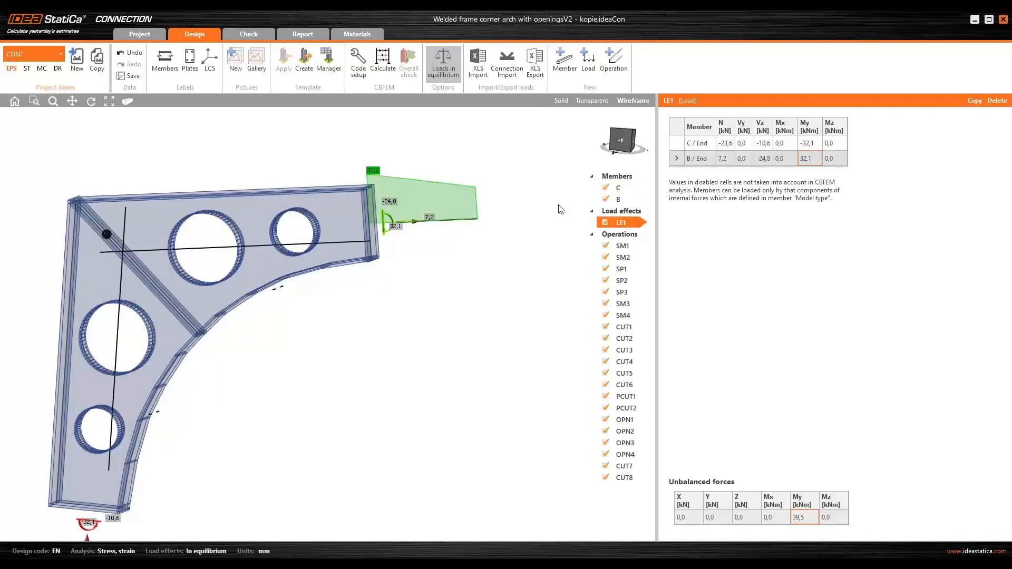
pyautogui.scroll(1, 372, 219)
pyautogui.scroll(-1, 372, 223)
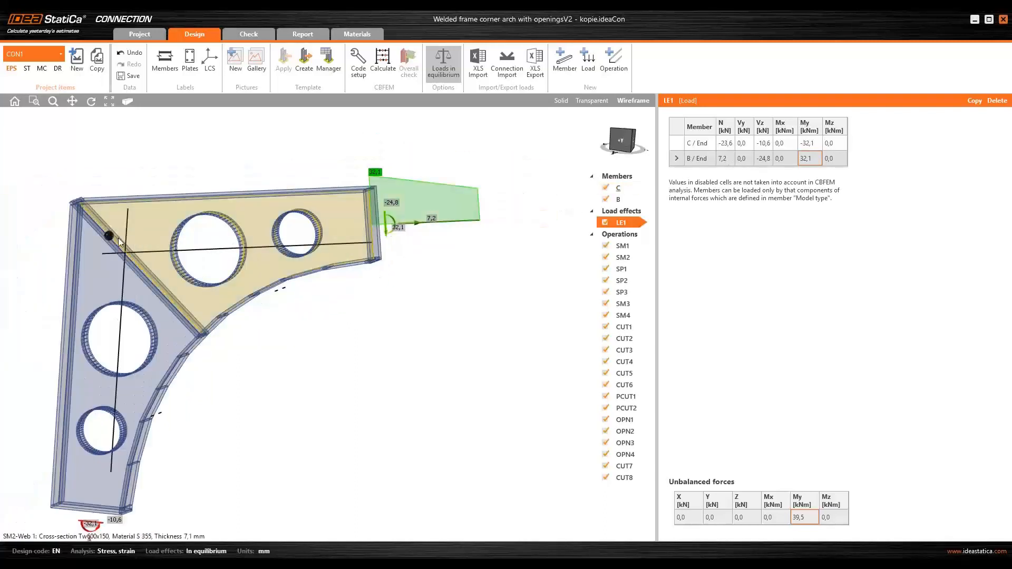
pyautogui.scroll(1, 359, 213)
pyautogui.scroll(1, 357, 214)
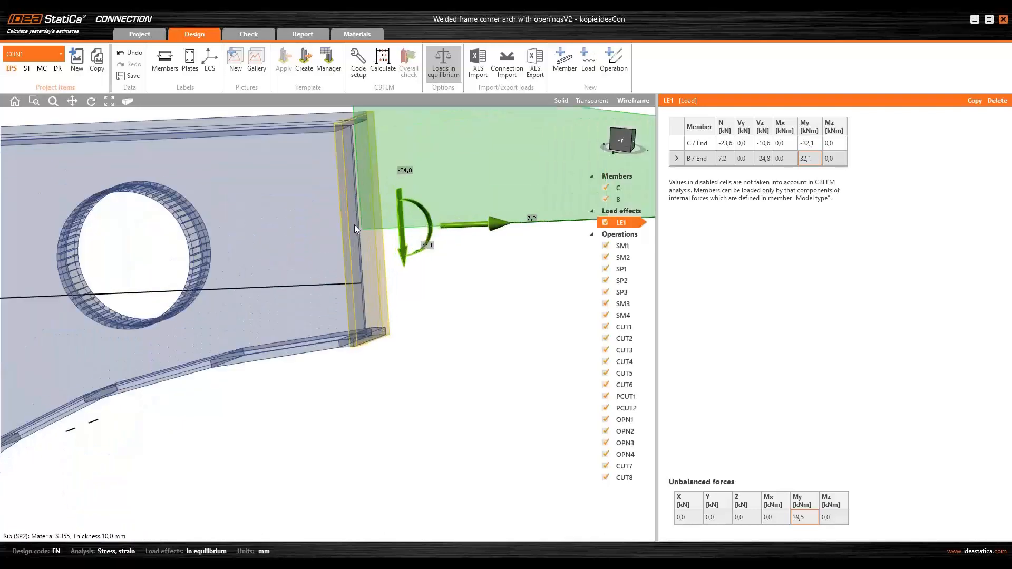
pyautogui.scroll(-2, 356, 236)
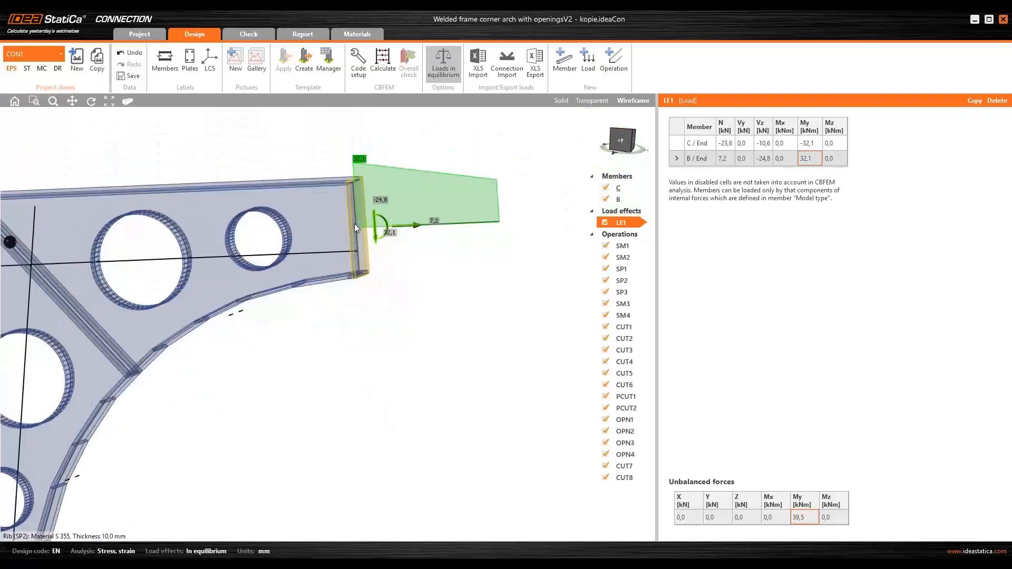
pyautogui.scroll(-1, 362, 223)
pyautogui.scroll(-1, 361, 224)
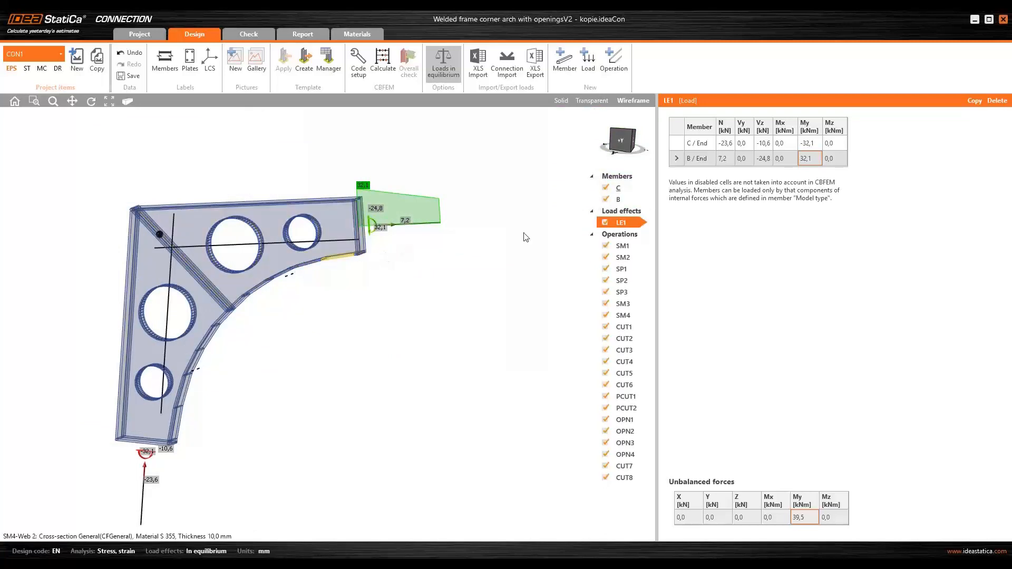
pyautogui.click(561, 100)
# - Select member B in the model to open its properties
pyautogui.scroll(-1, 382, 275)
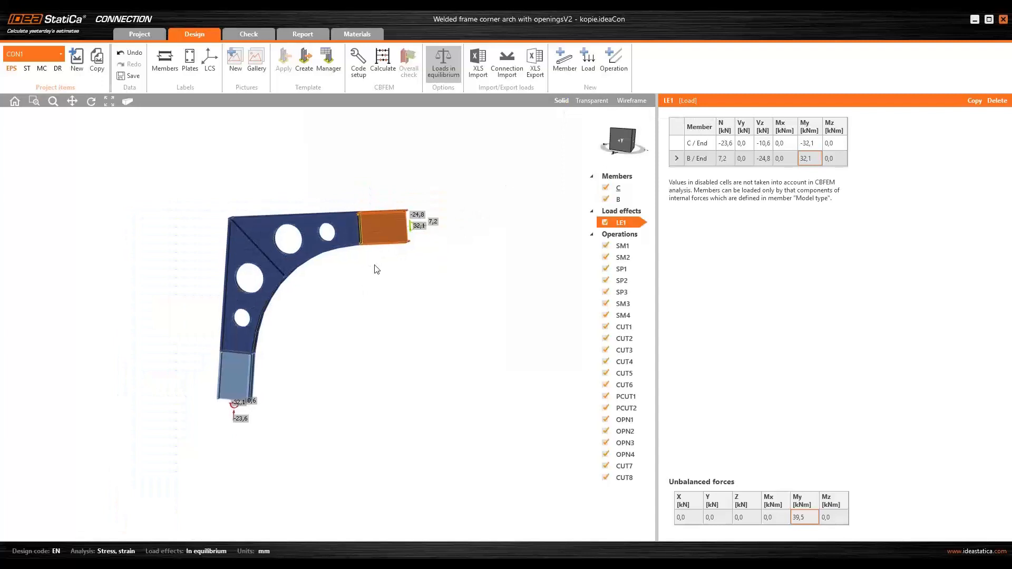
pyautogui.scroll(1, 375, 266)
pyautogui.click(389, 193)
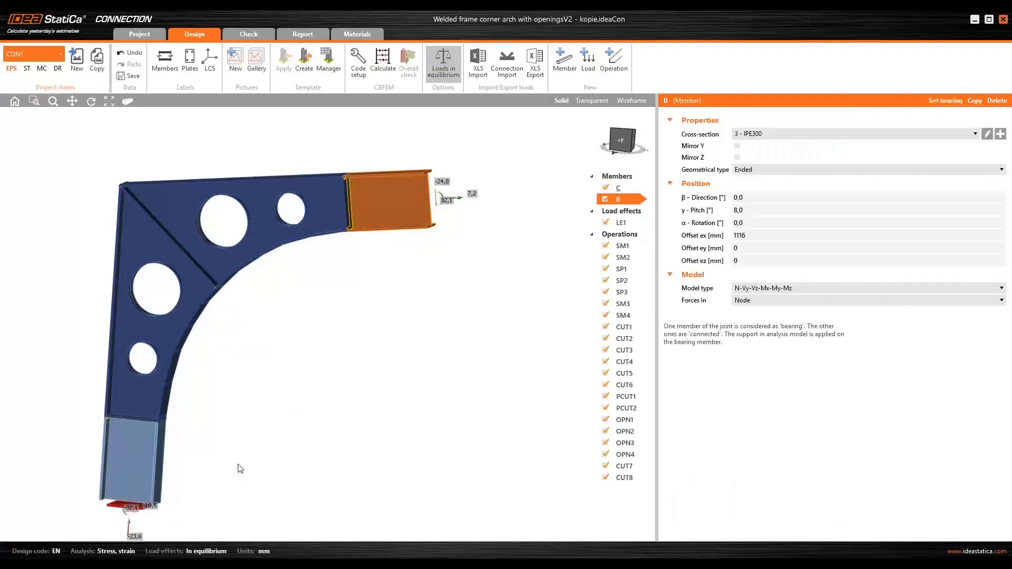
pyautogui.click(380, 208)
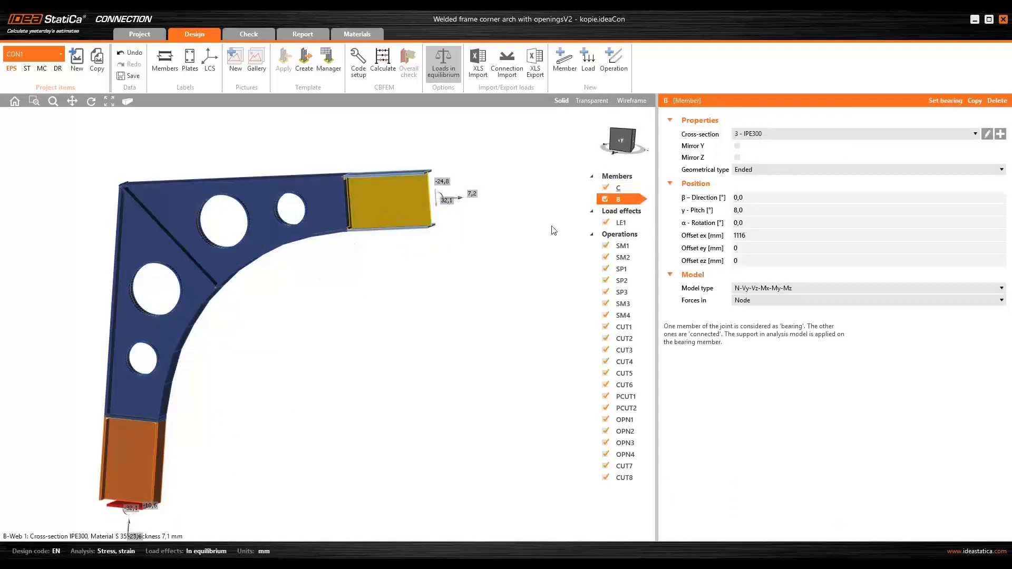
# - Examine member B's offsets and the LE1 load effect's member forces in wireframe display
pyautogui.click(752, 235)
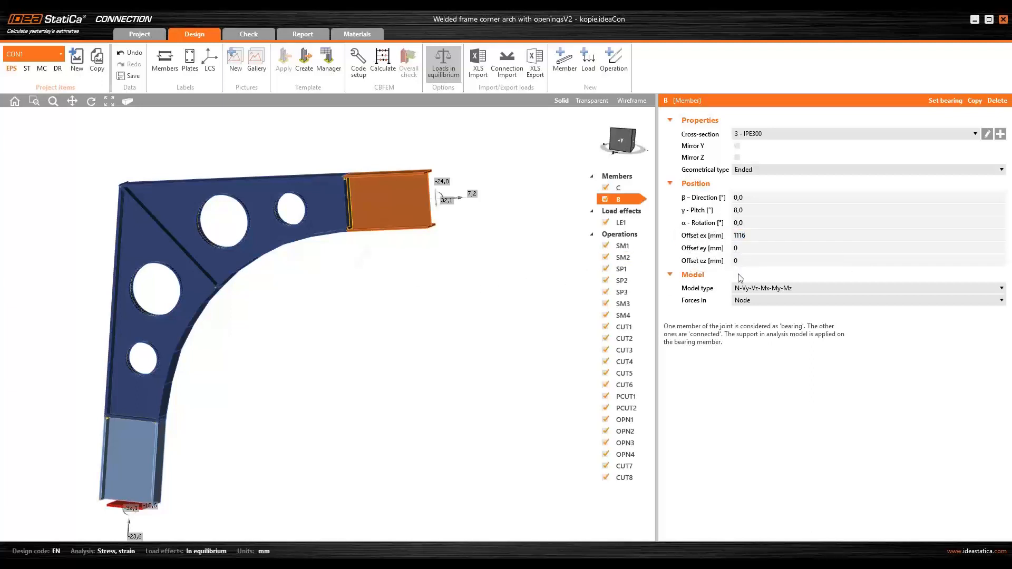
pyautogui.click(749, 237)
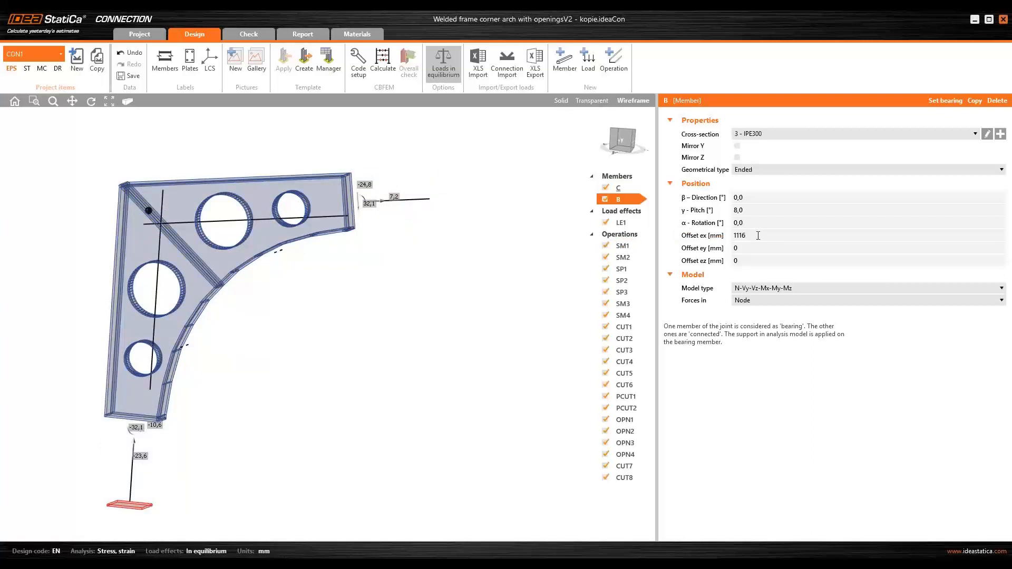
pyautogui.click(624, 223)
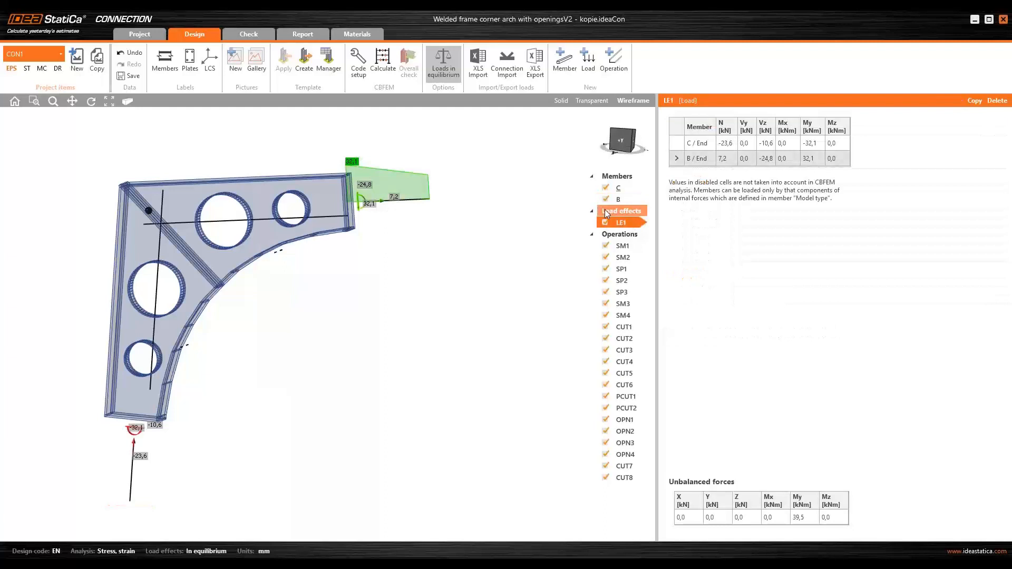
pyautogui.scroll(-2, 478, 241)
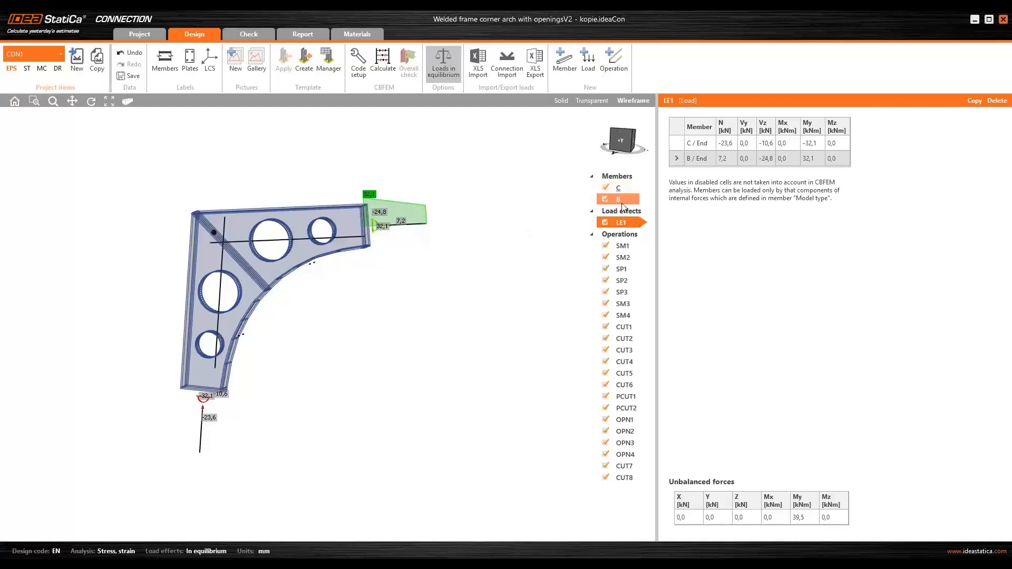
# - Set member B's forces to act at a position instead of the node, with X at 1116 mm
pyautogui.click(427, 231)
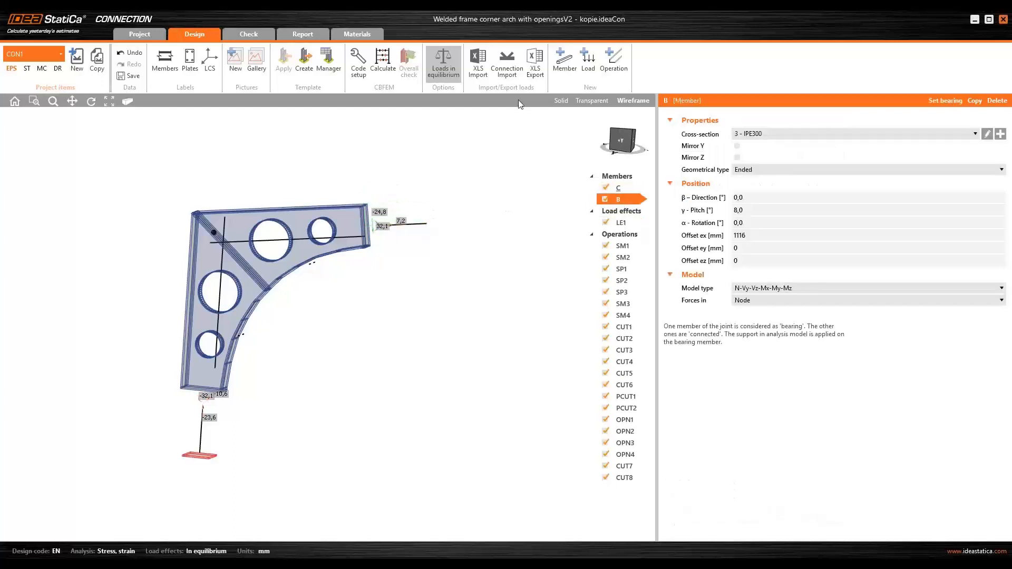
pyautogui.click(562, 101)
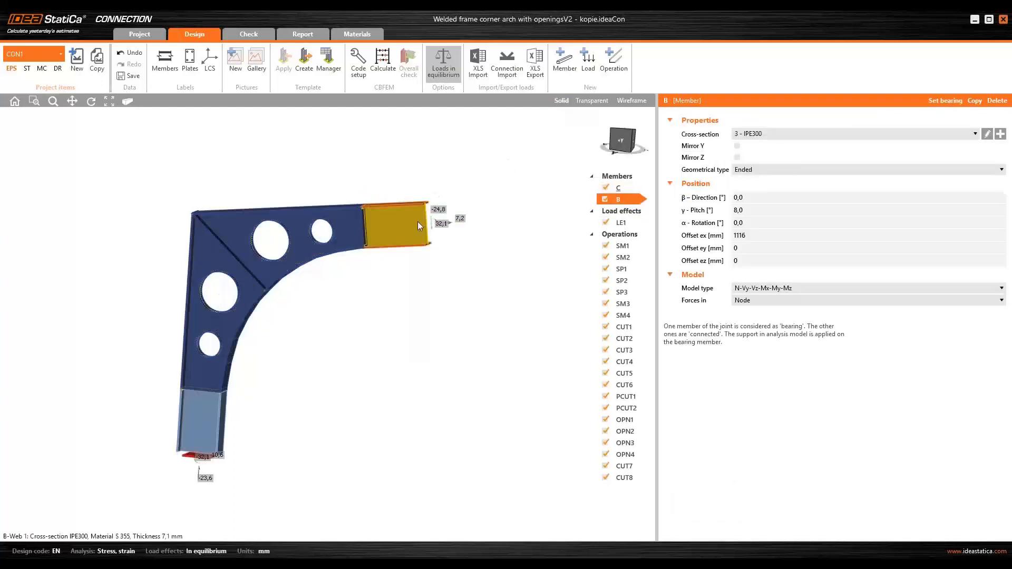
pyautogui.scroll(3, 496, 257)
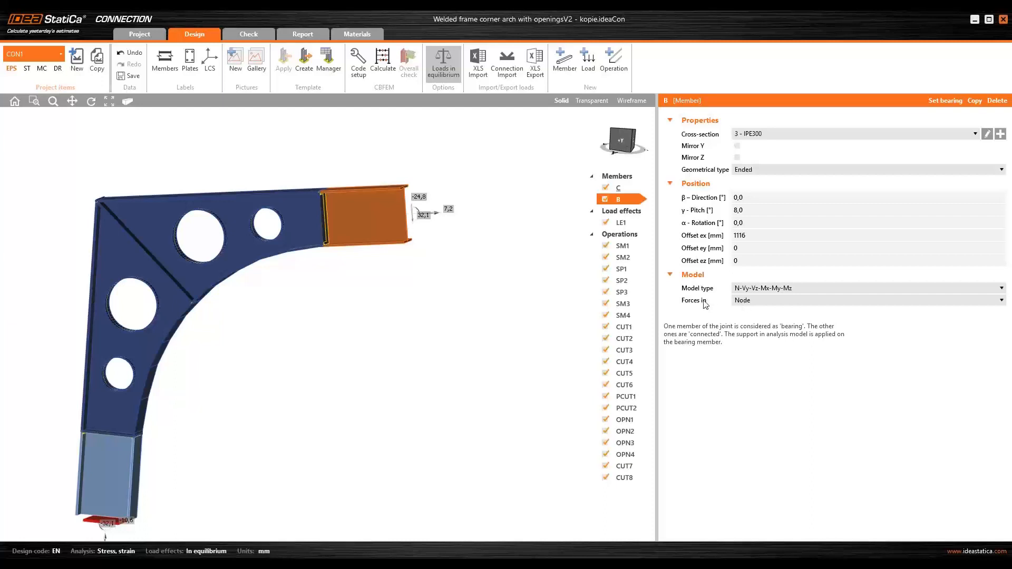
pyautogui.click(763, 303)
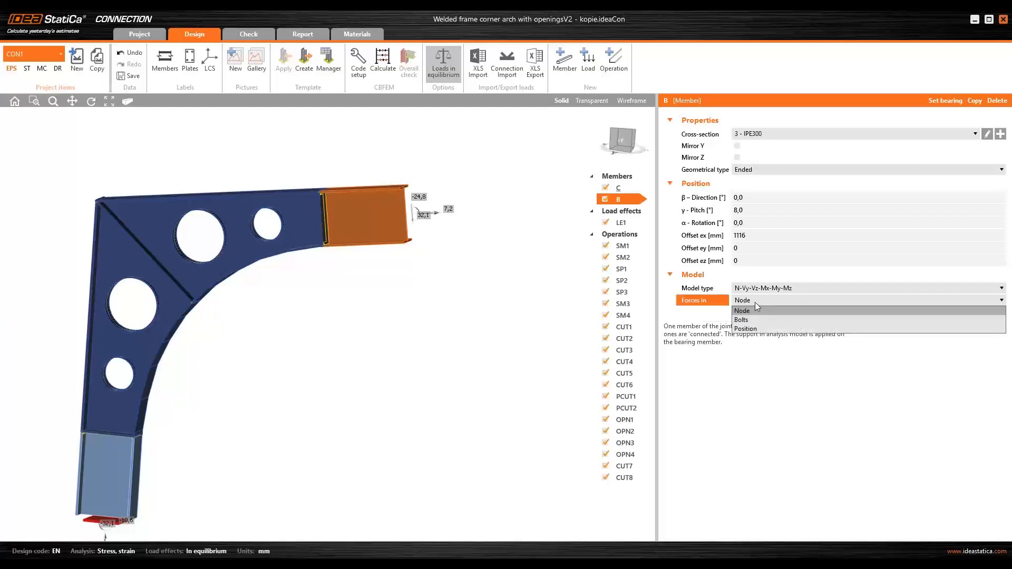
pyautogui.click(756, 329)
pyautogui.click(690, 314)
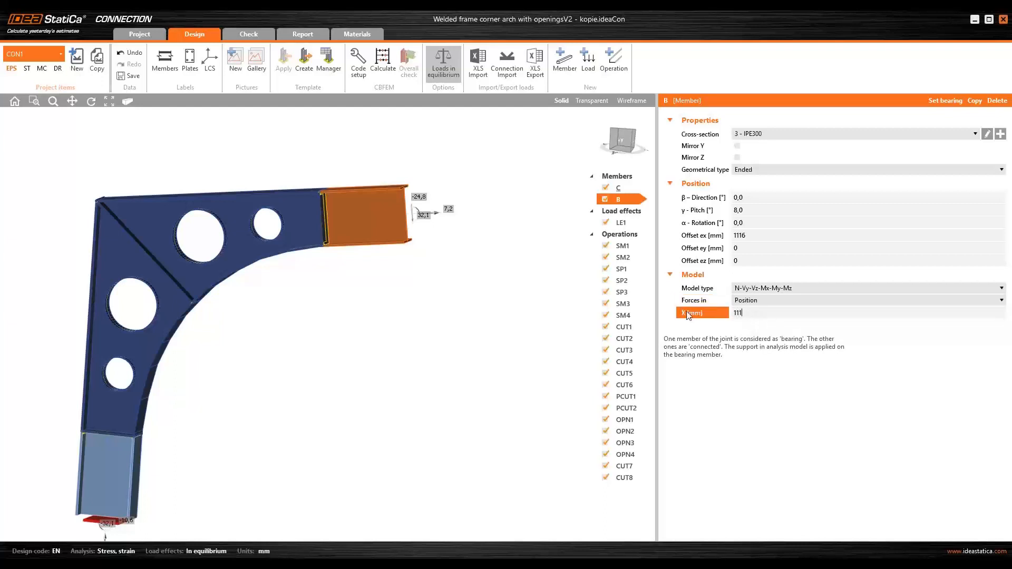
pyautogui.press('Tab')
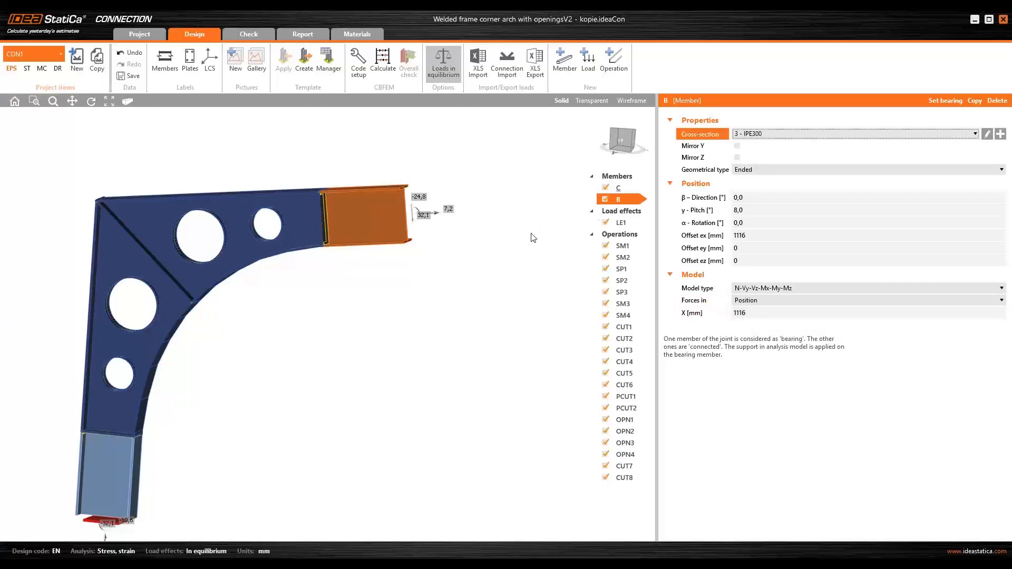
# - Set member C's forces to act at a position, with X at 1116 mm
pyautogui.click(618, 188)
pyautogui.click(764, 301)
pyautogui.click(765, 307)
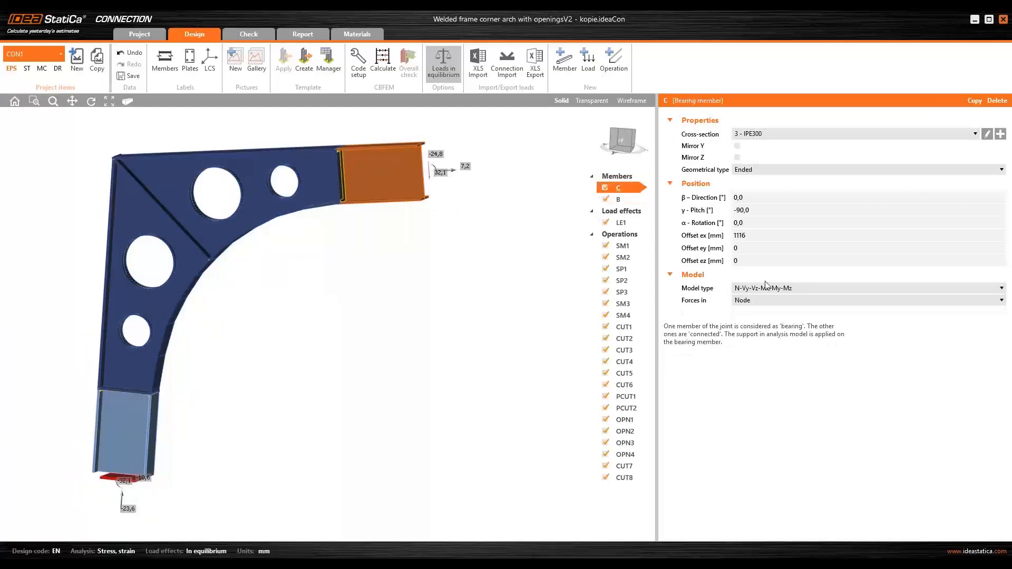
pyautogui.click(764, 320)
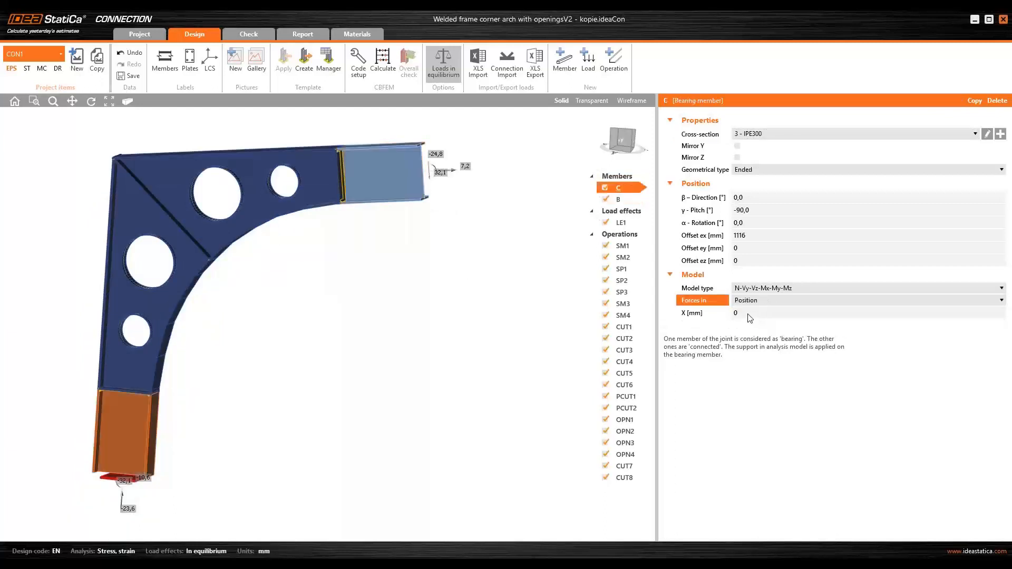
pyautogui.click(750, 314)
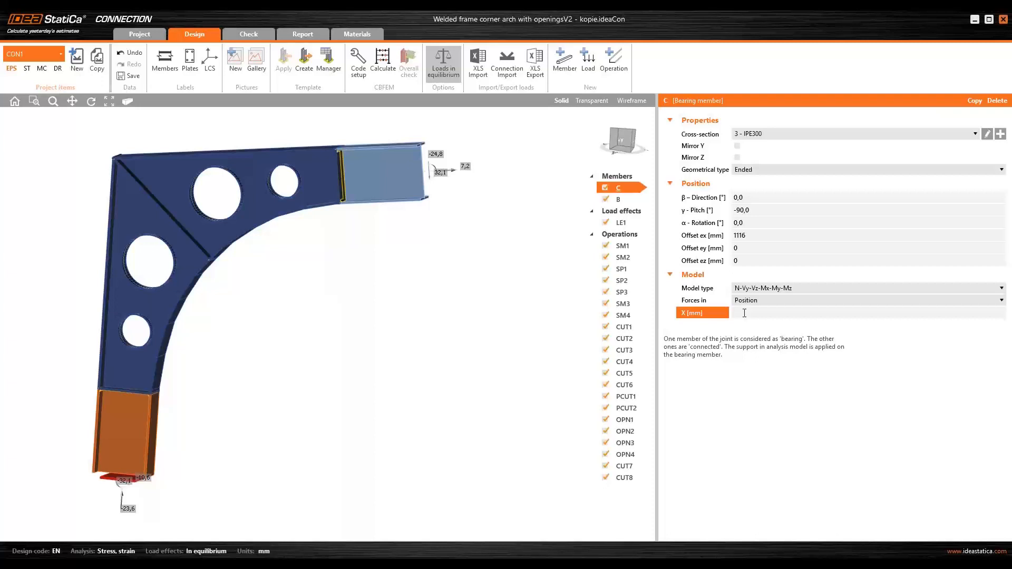
pyautogui.press('Tab')
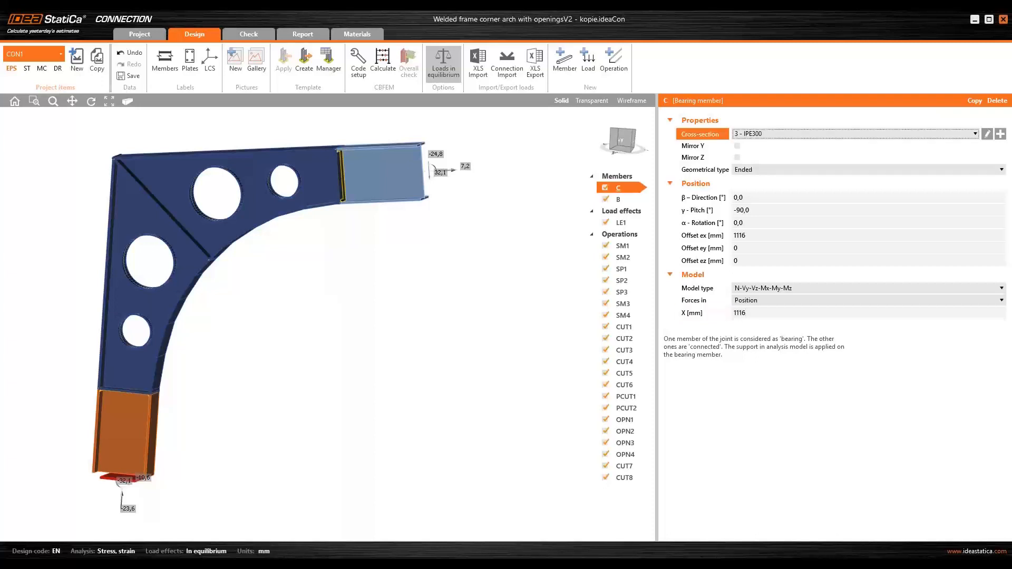
# - Set member C's force position X to -1116 mm and review the LE1 unbalanced forces
pyautogui.click(626, 224)
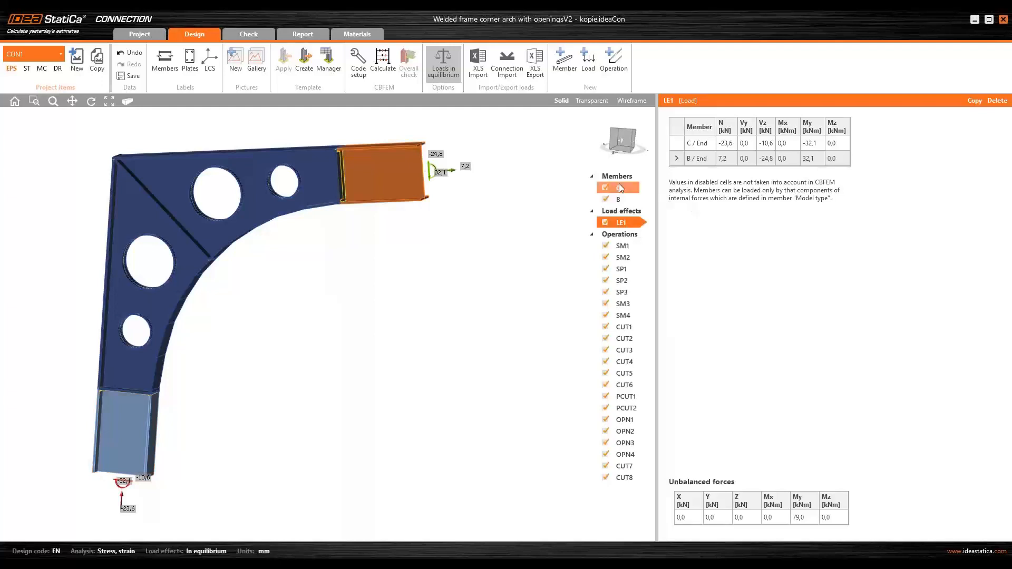
pyautogui.click(629, 193)
pyautogui.click(785, 315)
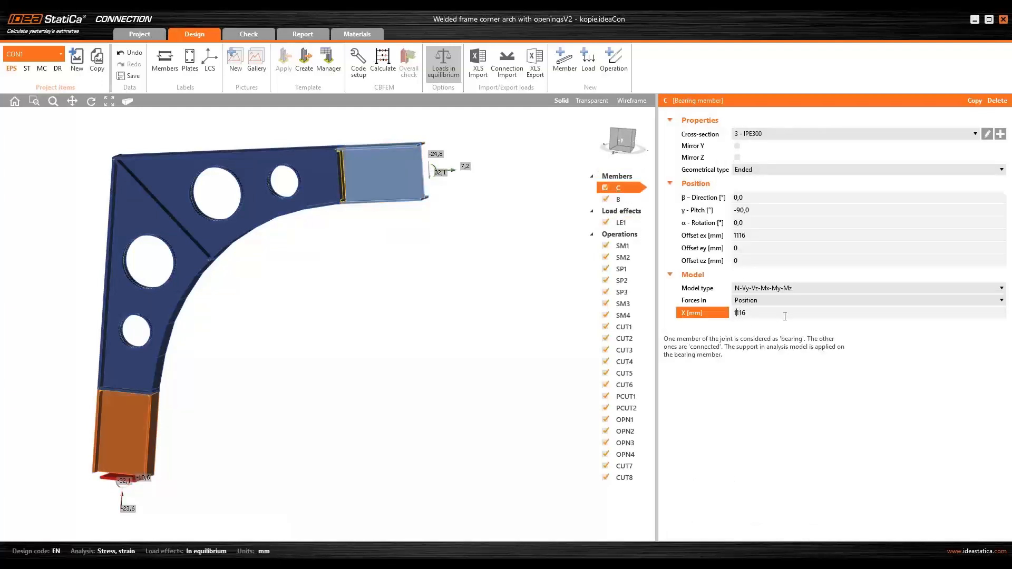
pyautogui.press('Return')
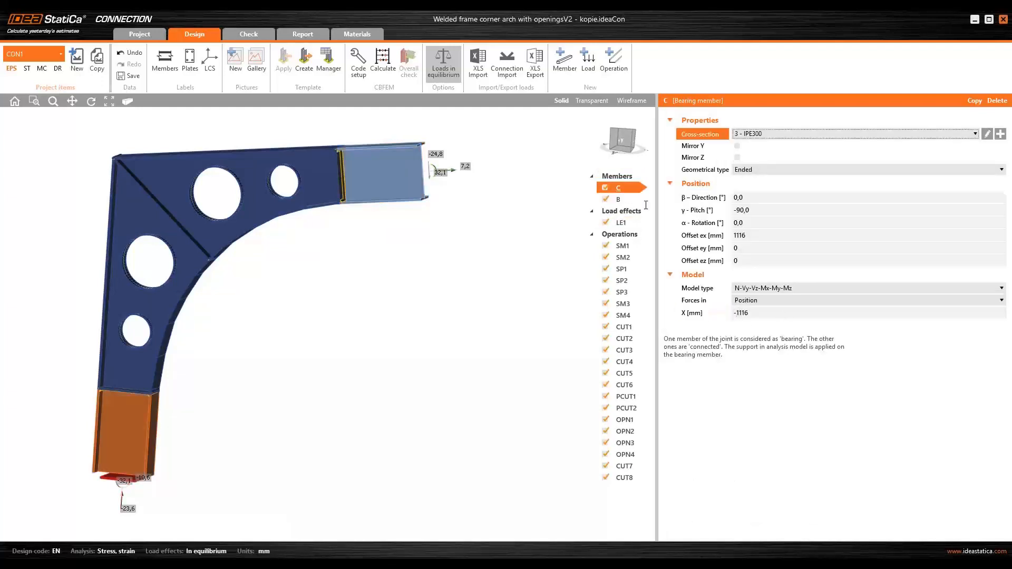
pyautogui.click(623, 224)
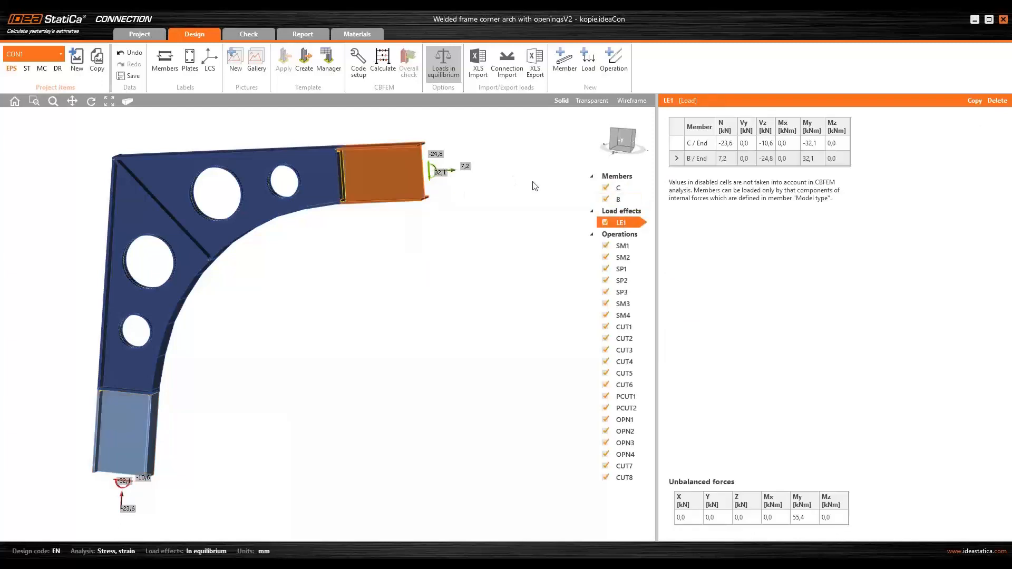
# - Set member B's force position X to -1116 mm
pyautogui.moveTo(545, 216); pyautogui.dragTo(544, 228, button='middle')
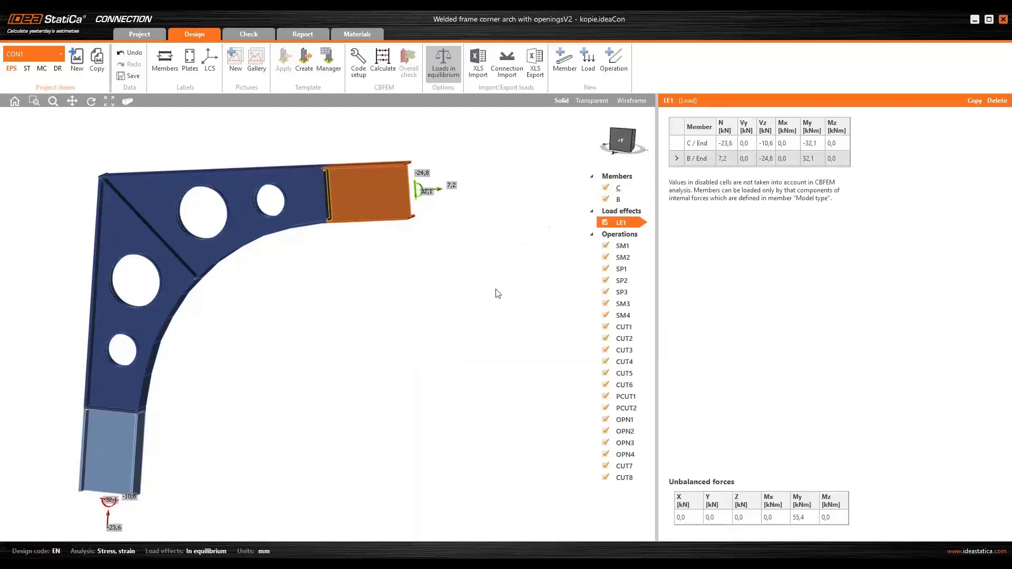
pyautogui.click(620, 191)
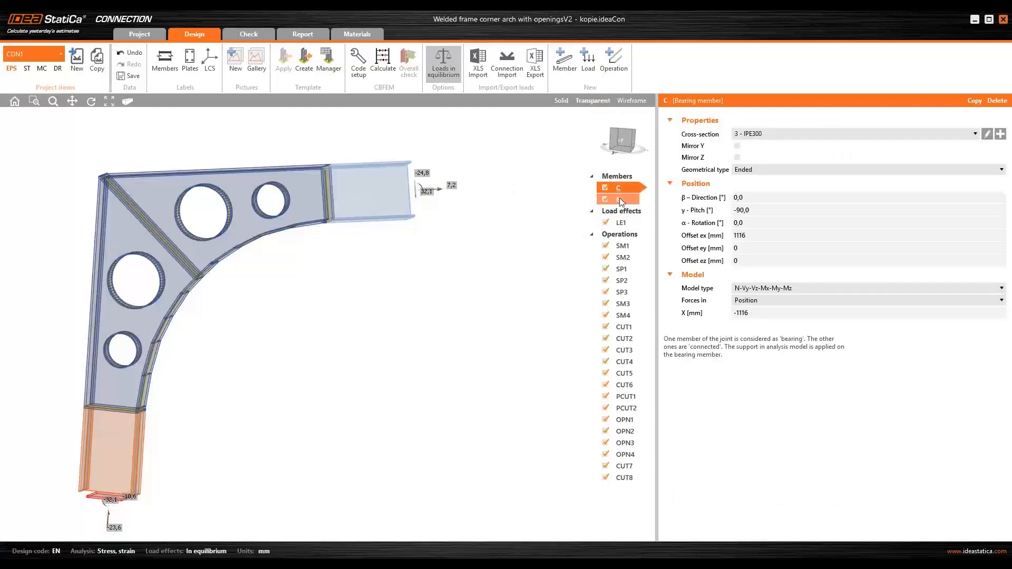
pyautogui.click(621, 223)
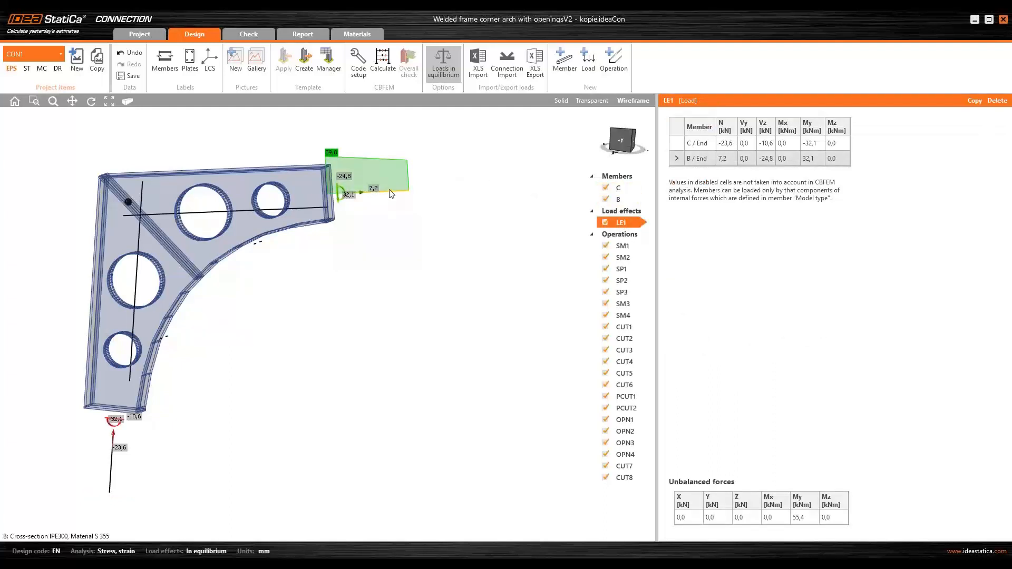
pyautogui.click(621, 199)
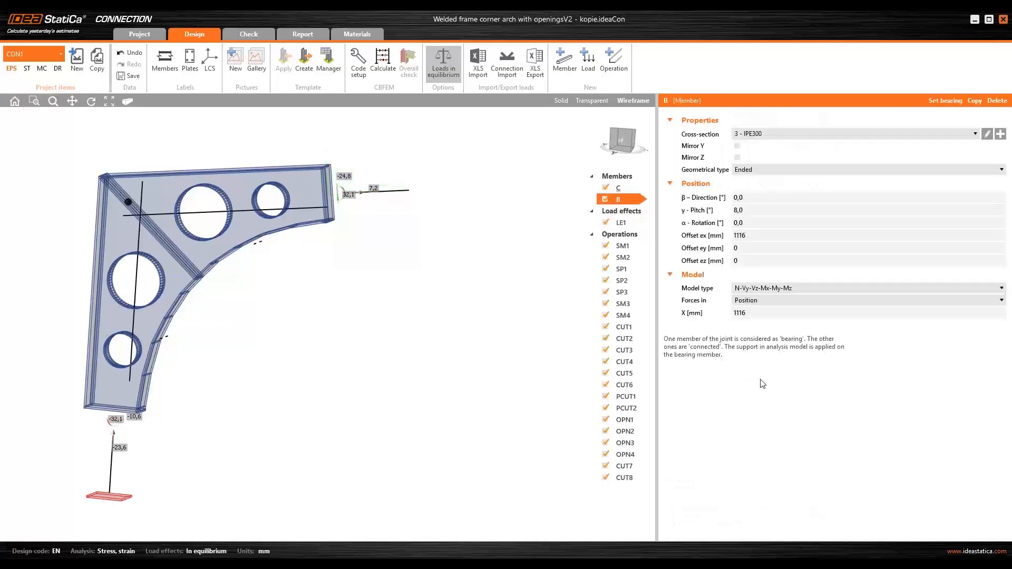
pyautogui.click(758, 315)
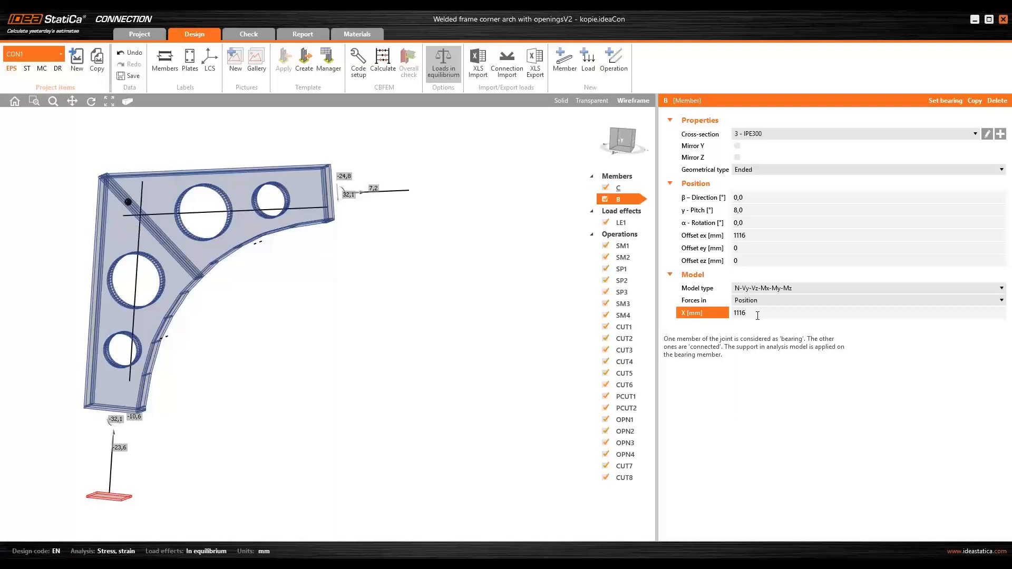
pyautogui.press('Return')
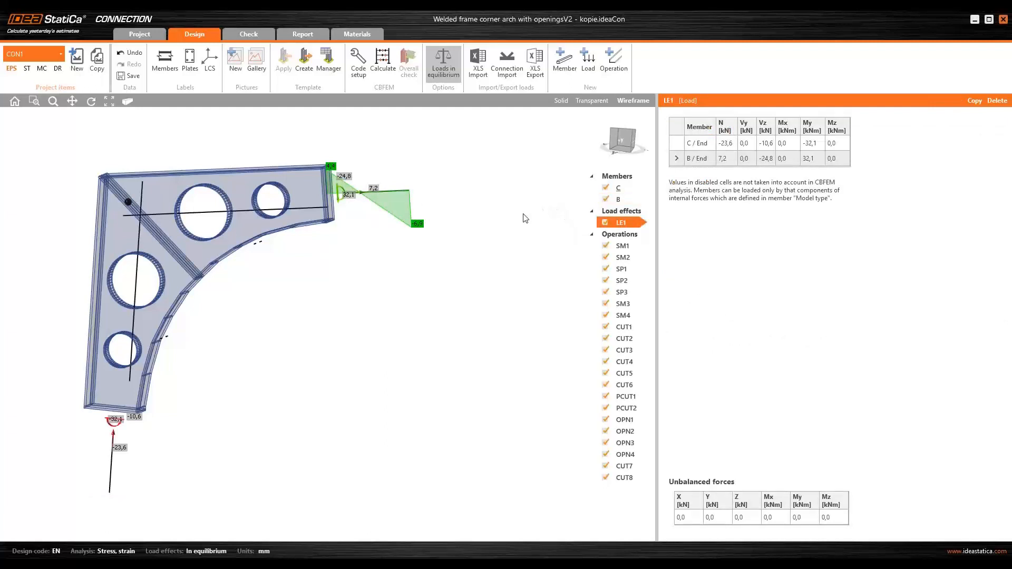
# - Select member B and open its force position X value for editing
pyautogui.click(636, 201)
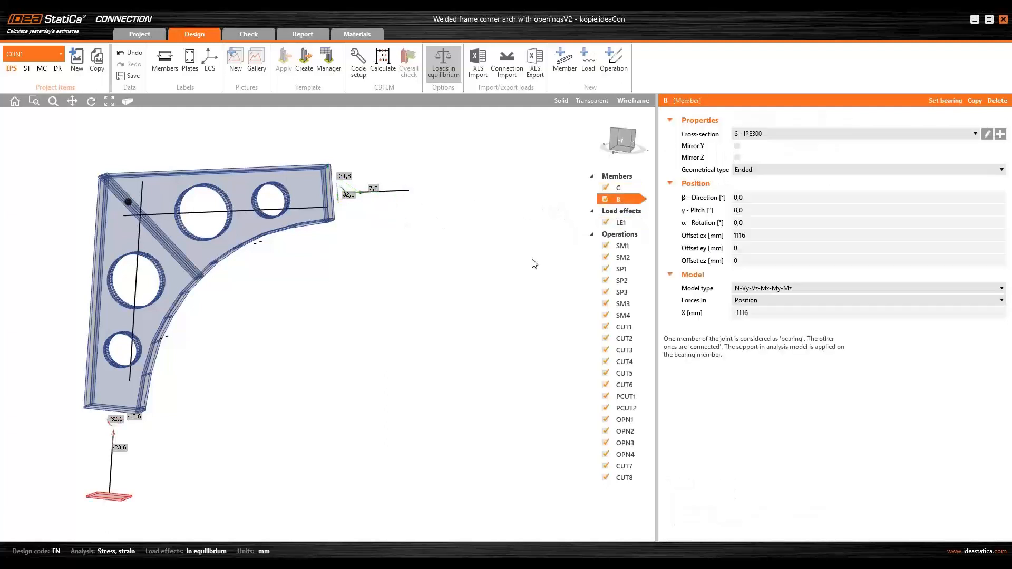
pyautogui.click(750, 312)
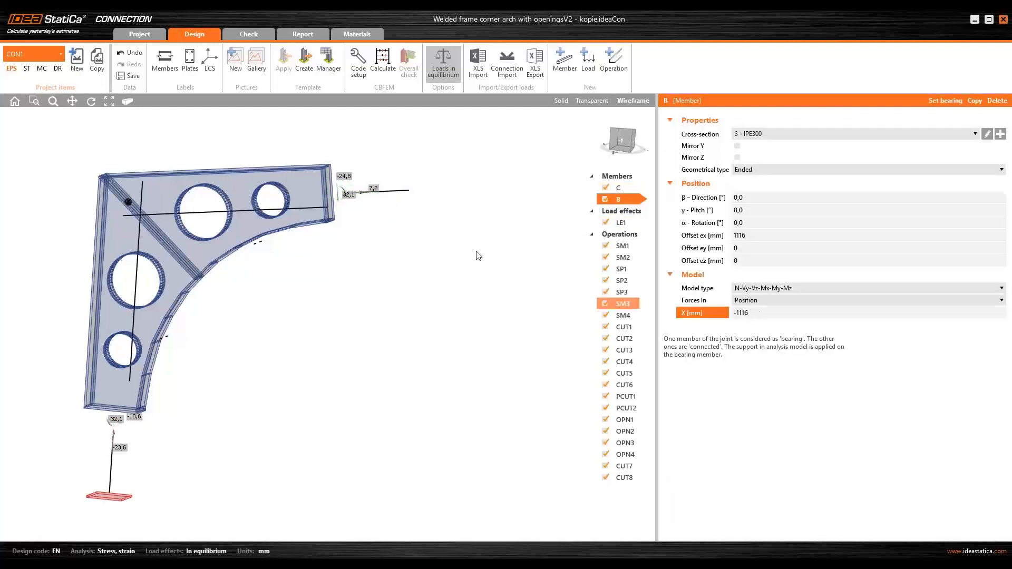
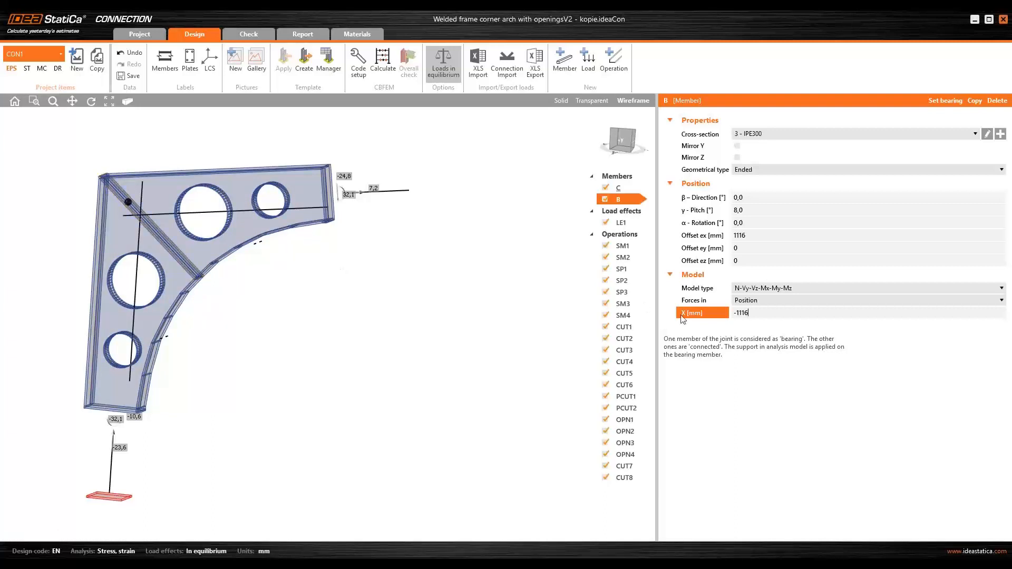
# - Confirm member B's force position X of -1116 mm and open load effect LE1
pyautogui.press('Return')
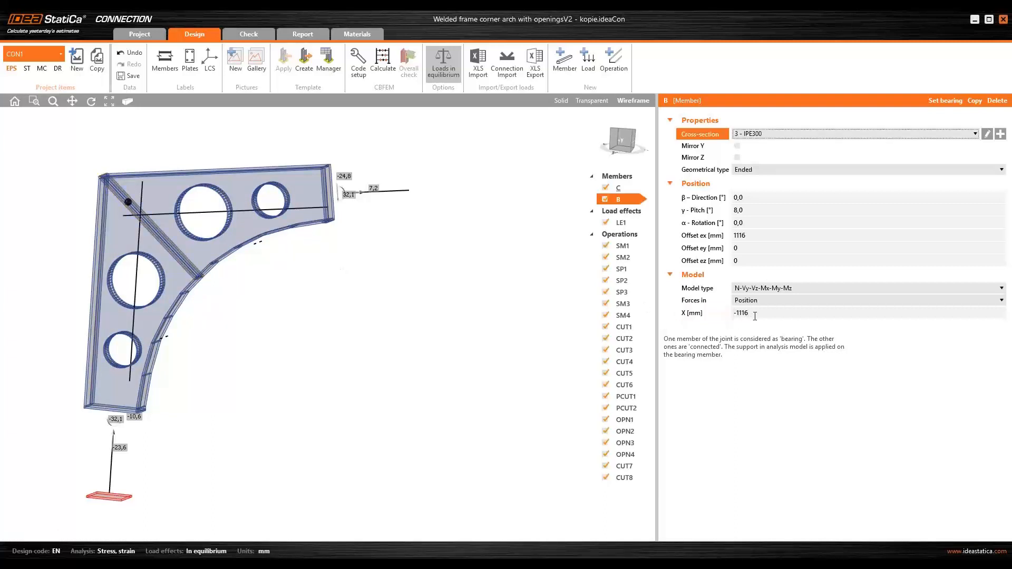
pyautogui.click(626, 190)
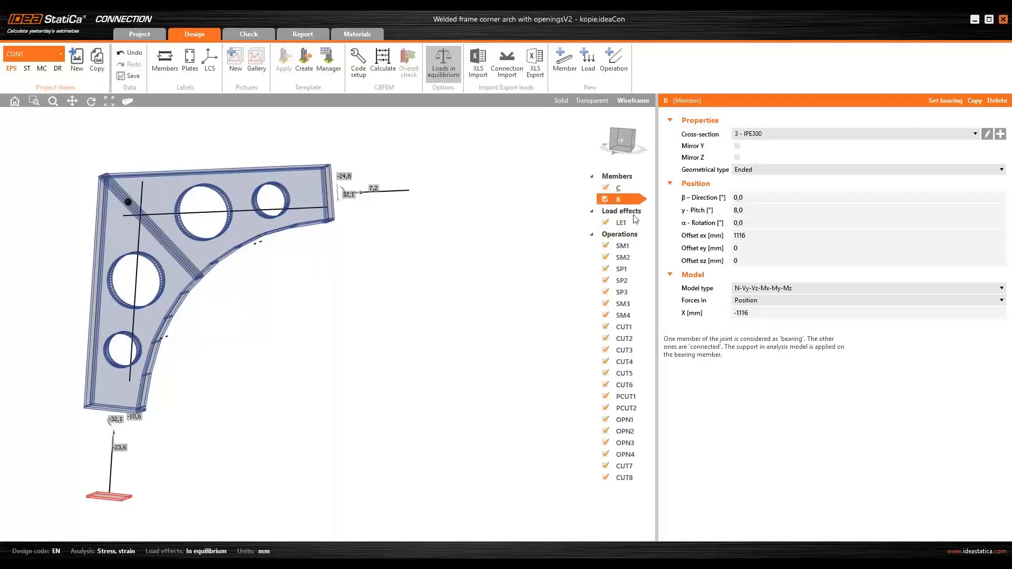
pyautogui.click(623, 223)
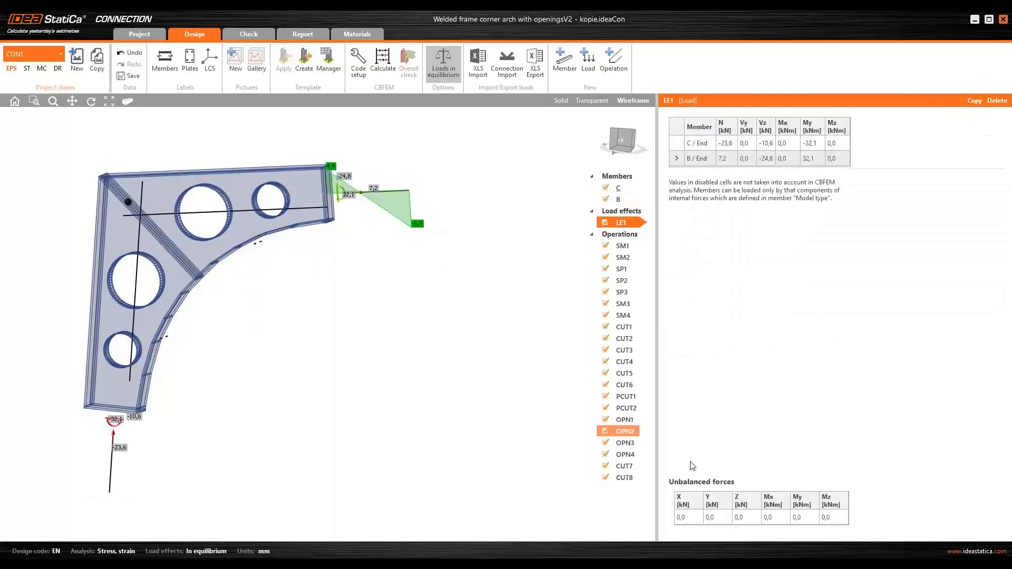
# - Inspect the LE1 unbalanced forces and member B's My moment, zooming around the force diagrams
pyautogui.click(798, 518)
pyautogui.moveTo(700, 519); pyautogui.dragTo(828, 521)
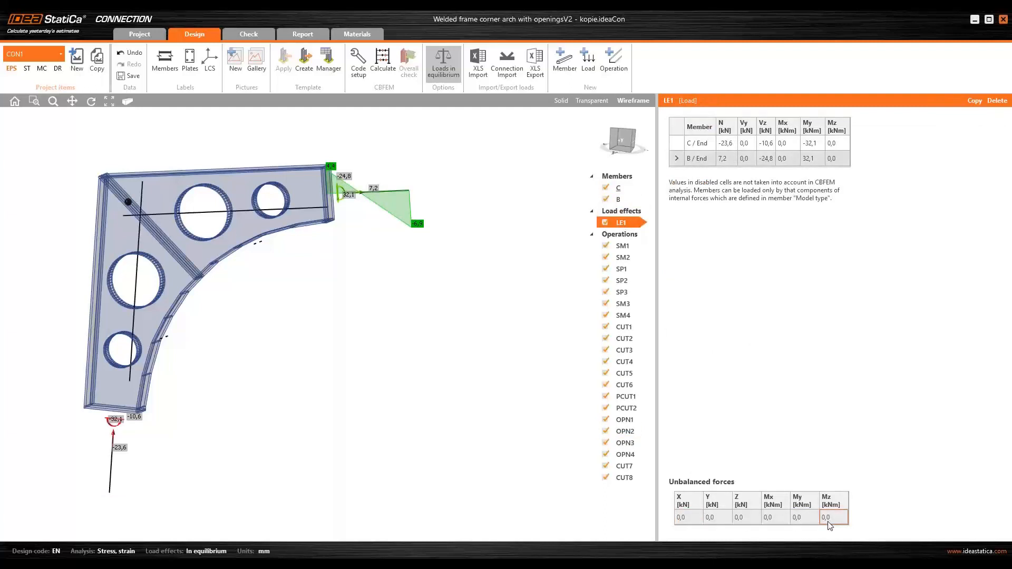
pyautogui.click(818, 142)
pyautogui.click(820, 158)
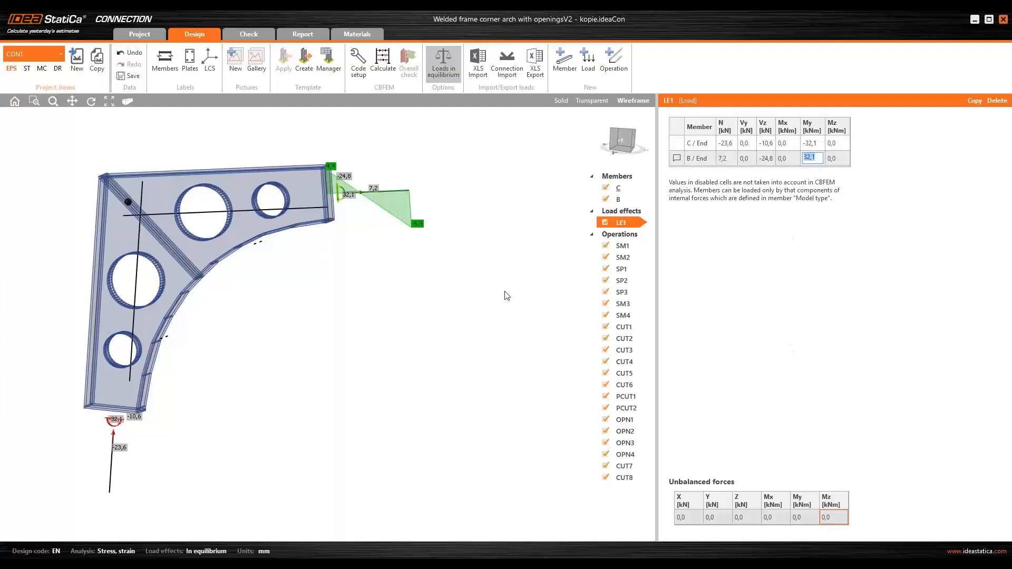
pyautogui.moveTo(446, 292); pyautogui.dragTo(495, 312, button='middle')
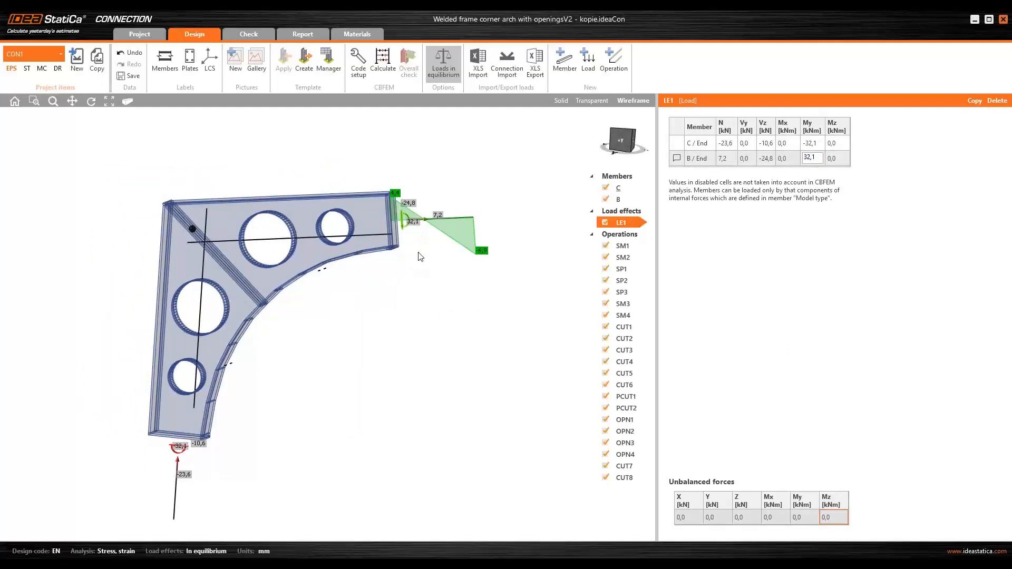
pyautogui.moveTo(419, 253)
pyautogui.mouseDown(button='middle')
pyautogui.moveTo(431, 270)
pyautogui.moveTo(423, 255)
pyautogui.mouseUp(button='middle')
pyautogui.scroll(2, 420, 258)
pyautogui.scroll(1, 421, 257)
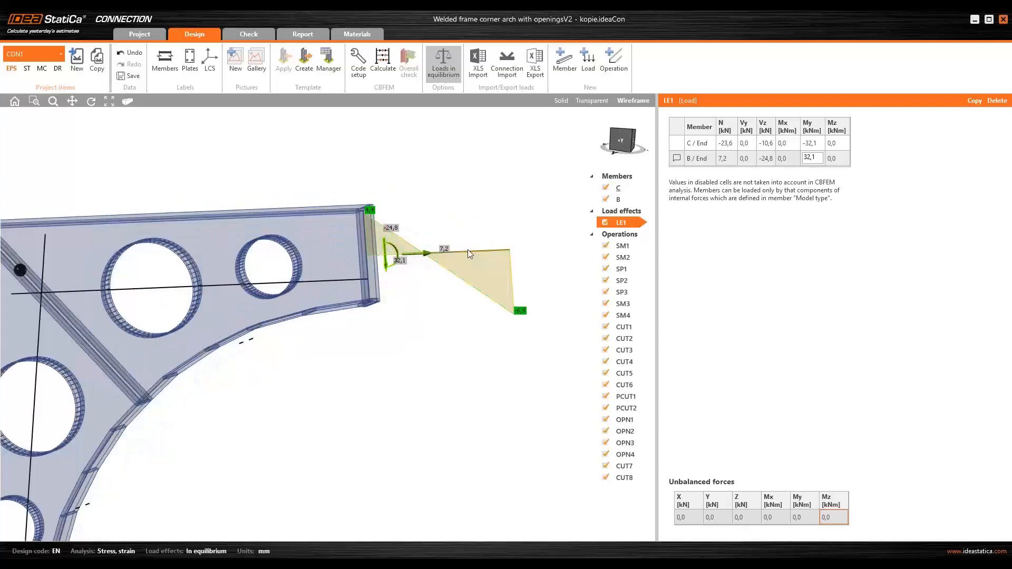
pyautogui.scroll(-2, 427, 258)
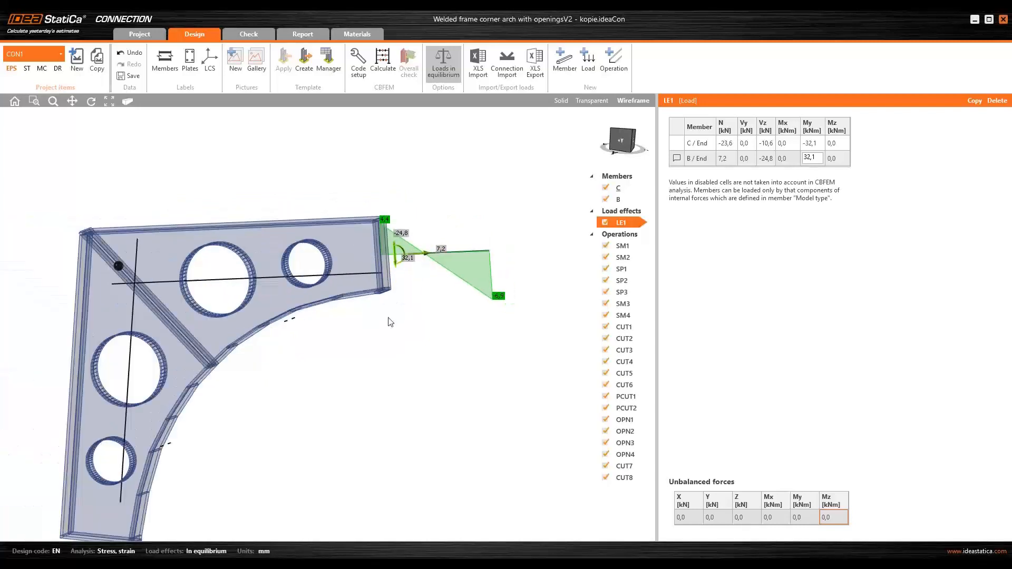
pyautogui.scroll(1, 386, 284)
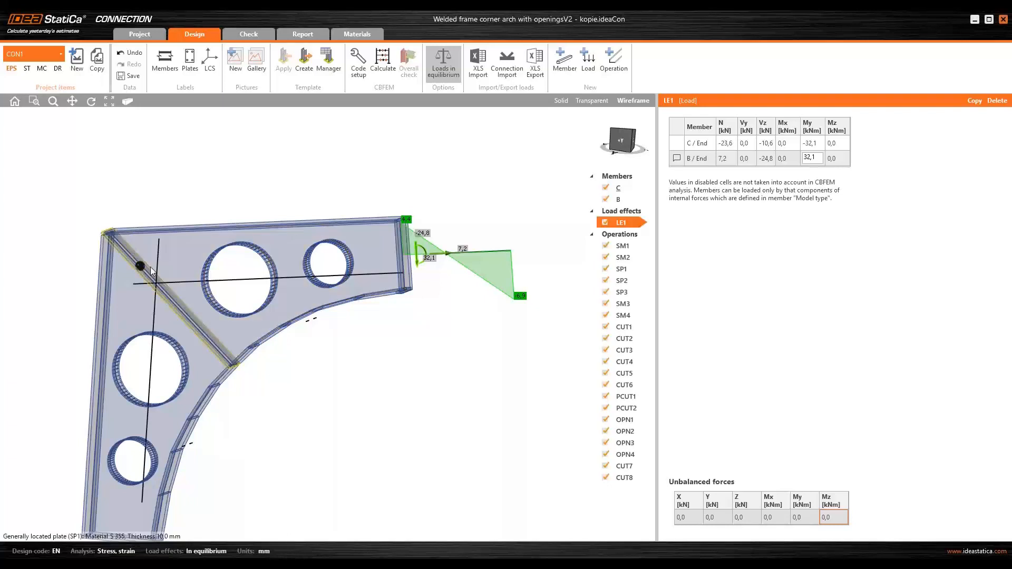
# - Inspect member C's My moment in LE1 and the force arrows on the joint
pyautogui.click(816, 147)
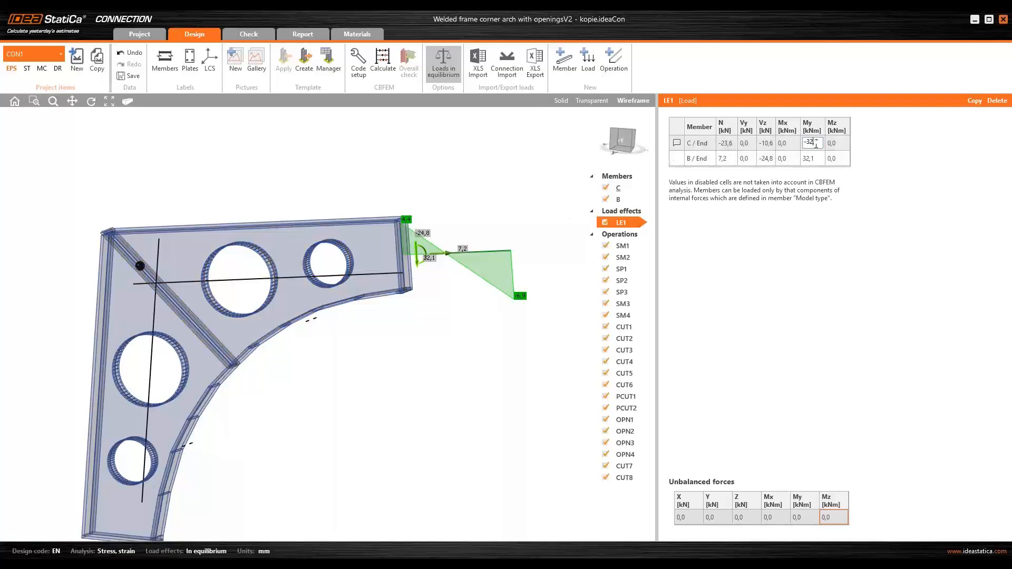
pyautogui.doubleClick(812, 142)
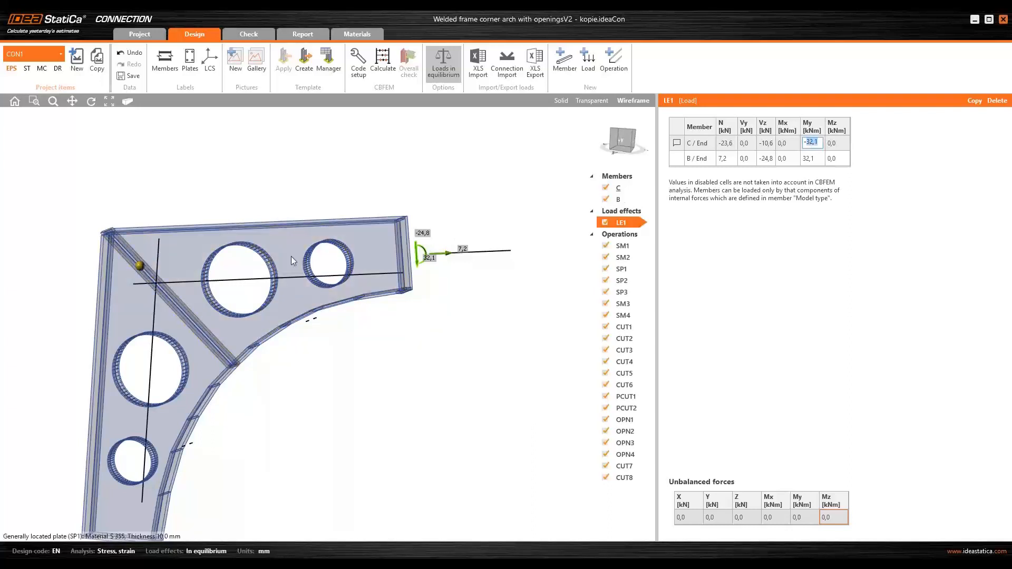
pyautogui.click(426, 249)
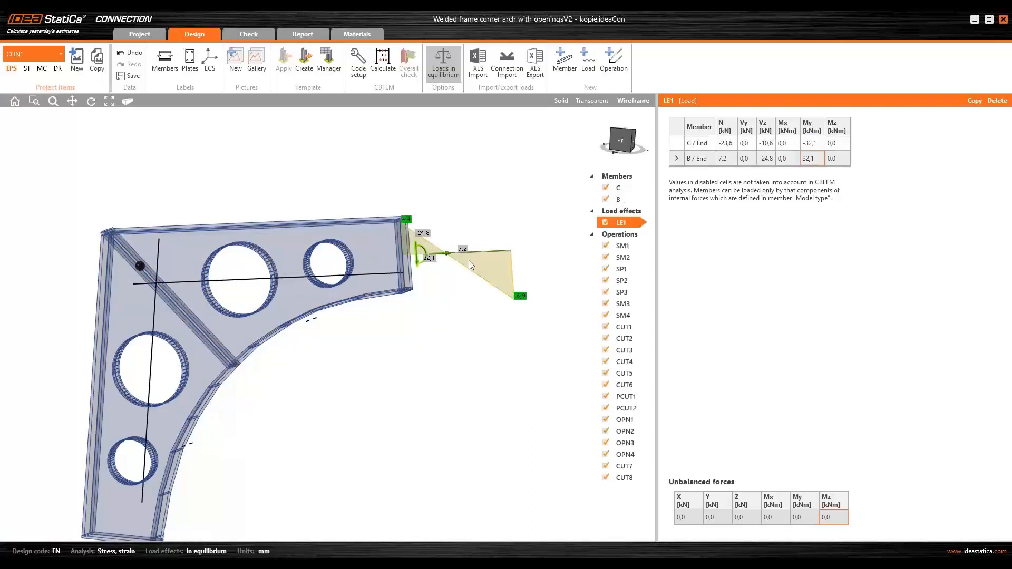
pyautogui.scroll(2, 407, 236)
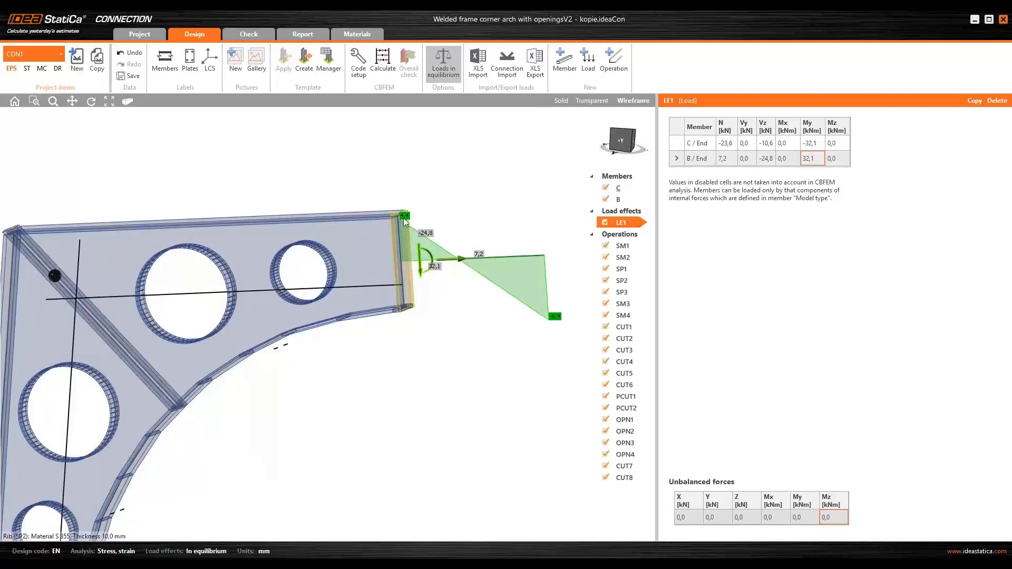
pyautogui.scroll(-3, 403, 218)
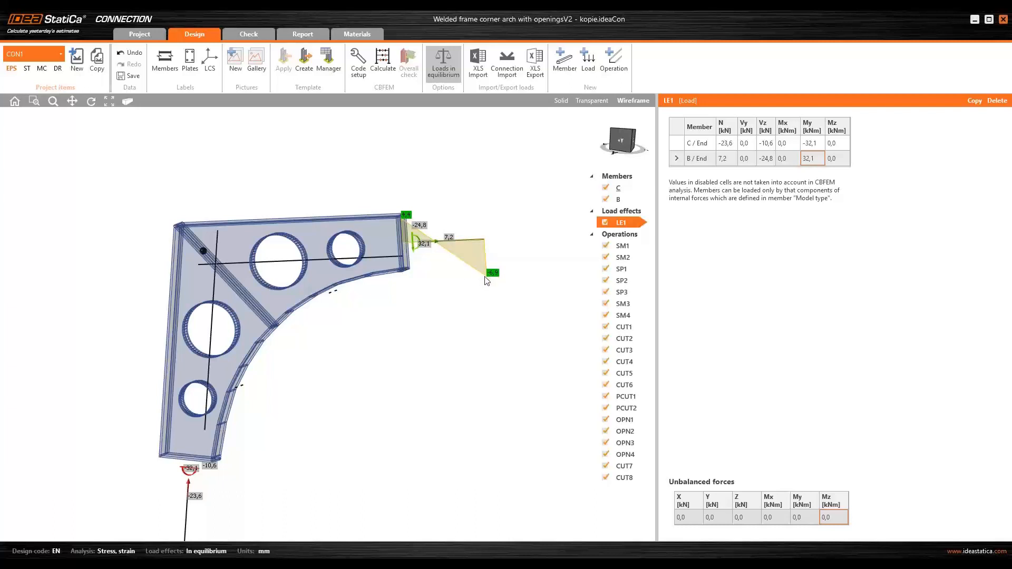
pyautogui.scroll(-3, 452, 319)
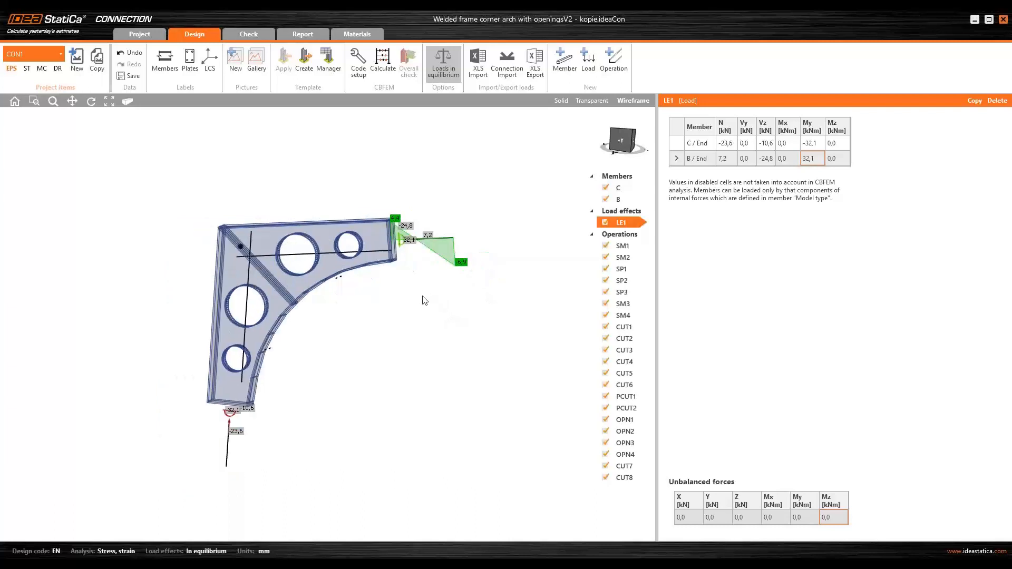
# - Set member C's forces to act in Node
pyautogui.click(619, 190)
pyautogui.click(763, 300)
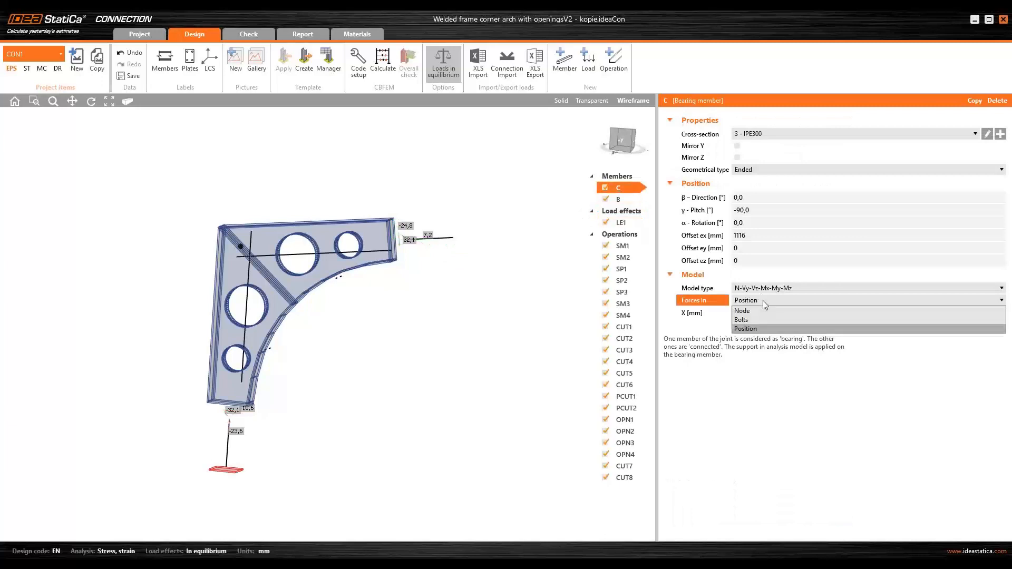
pyautogui.click(763, 311)
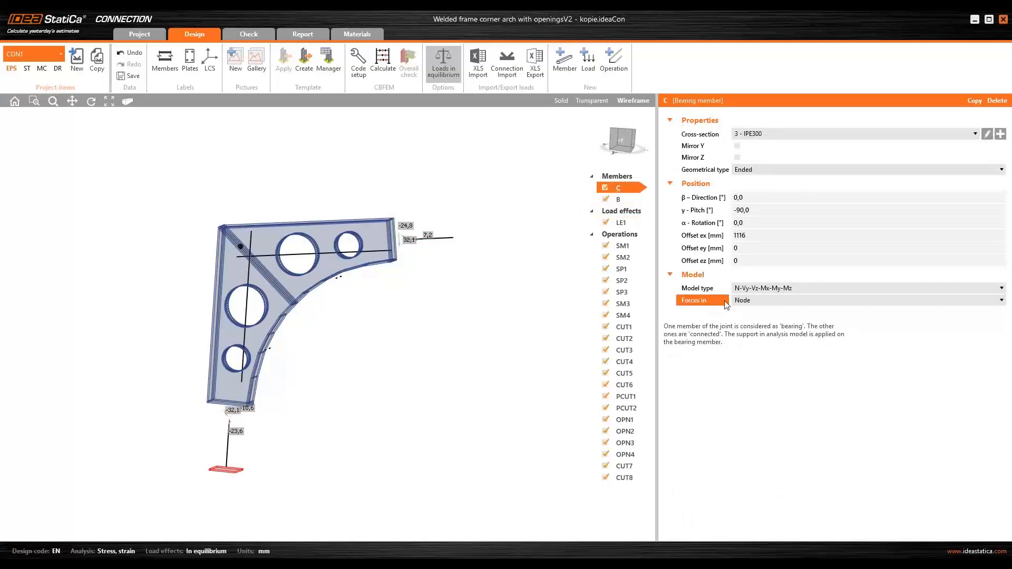
# - Set member B's forces to act in Node and review the LE1 unbalanced My moment
pyautogui.click(620, 199)
pyautogui.click(764, 299)
pyautogui.click(764, 310)
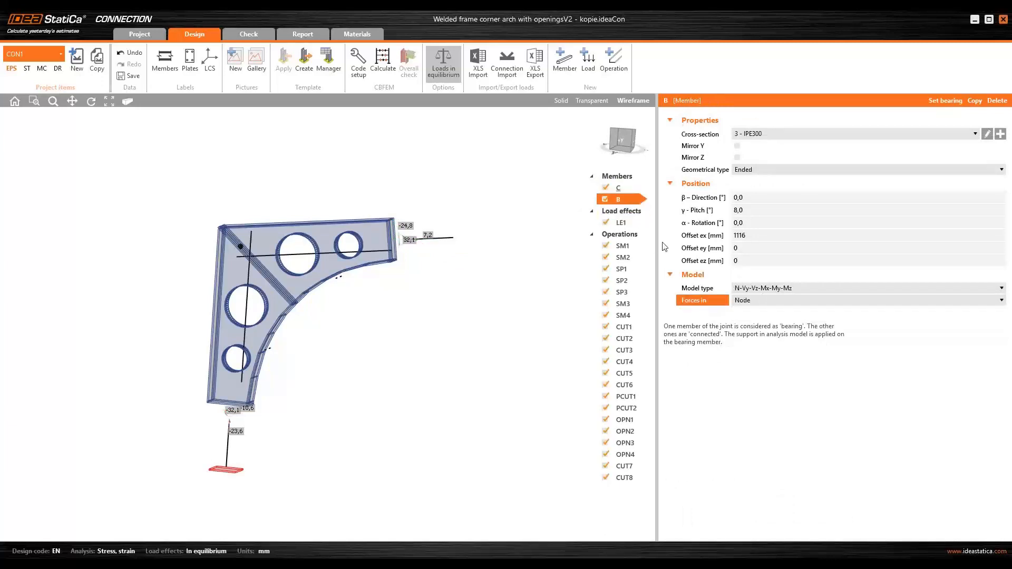
pyautogui.click(623, 223)
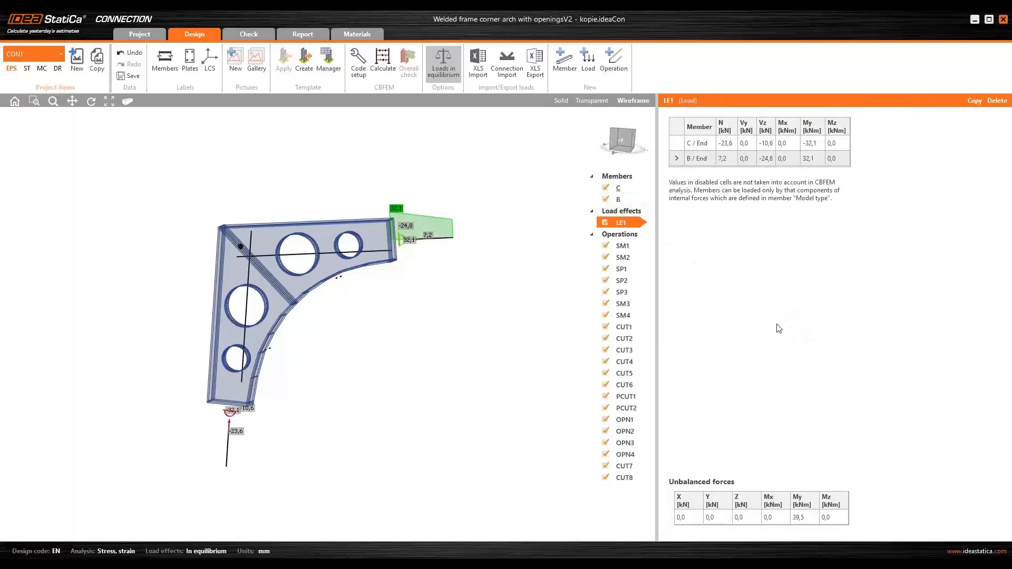
pyautogui.click(804, 517)
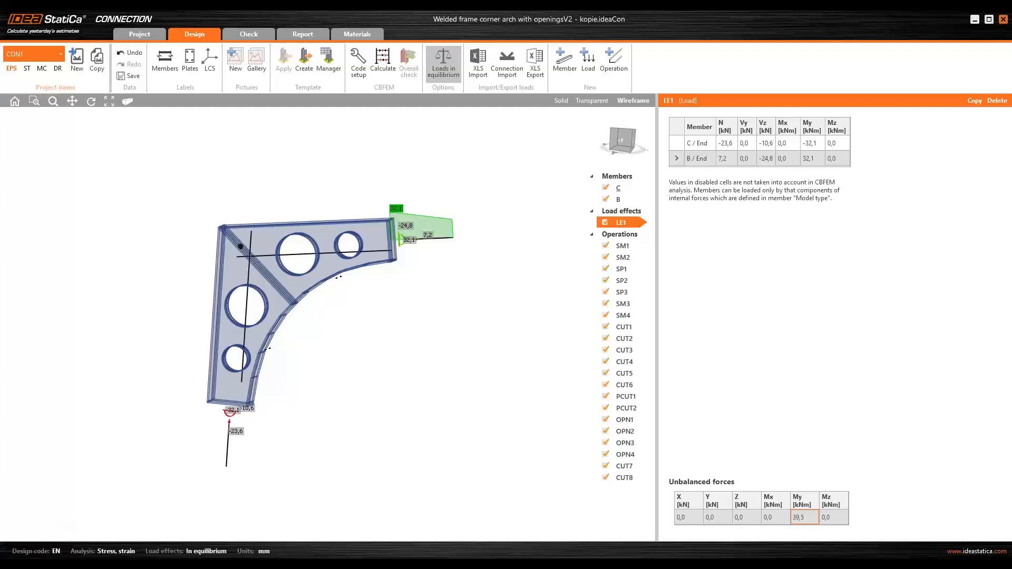
# - Open the Calculator app from the system search
pyautogui.press('super')
pyautogui.write('lkak')
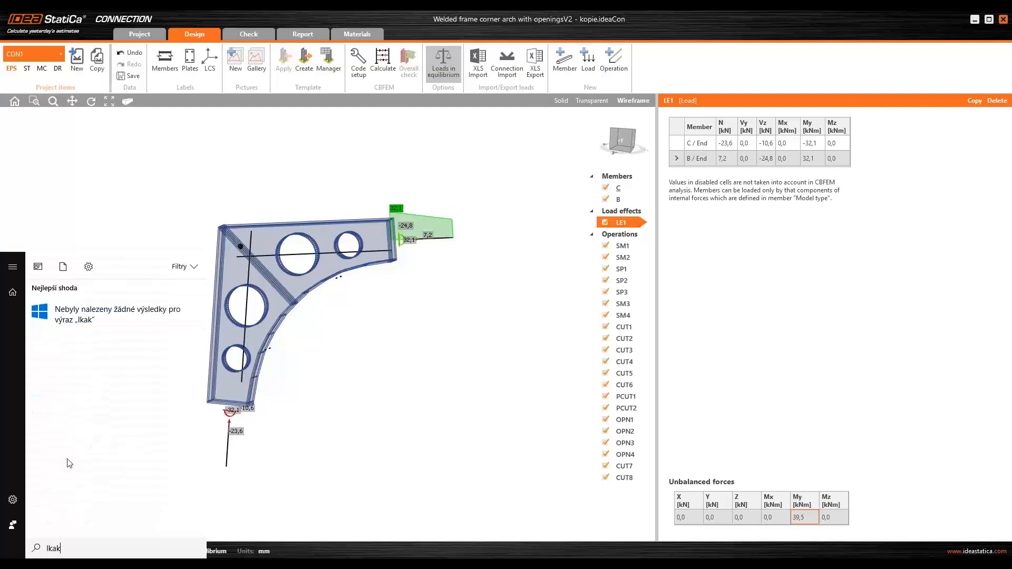
pyautogui.press('BackSpace')
pyautogui.press('BackSpace')
pyautogui.write('kalk')
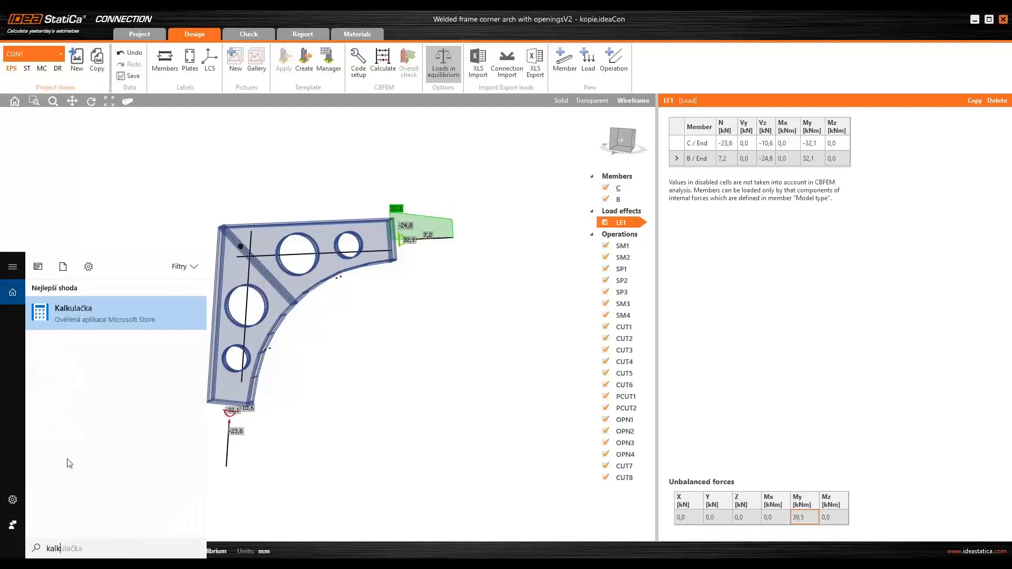
pyautogui.press('Return')
# - Calculate 32,1 minus 10,6, multiplied by 1,116, in the calculator
pyautogui.moveTo(527, 163); pyautogui.dragTo(501, 153)
pyautogui.write('32,1')
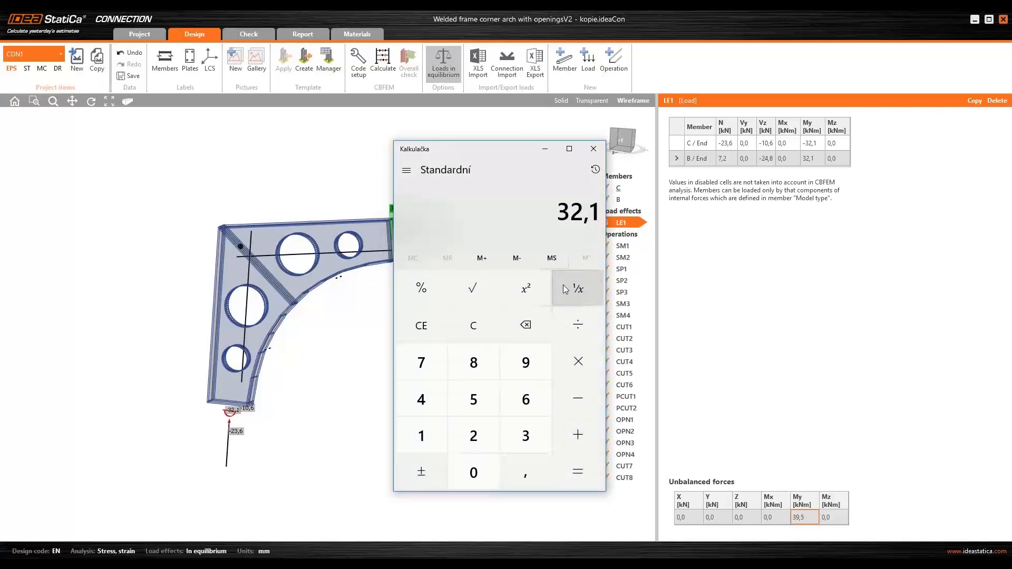
pyautogui.write('10,6')
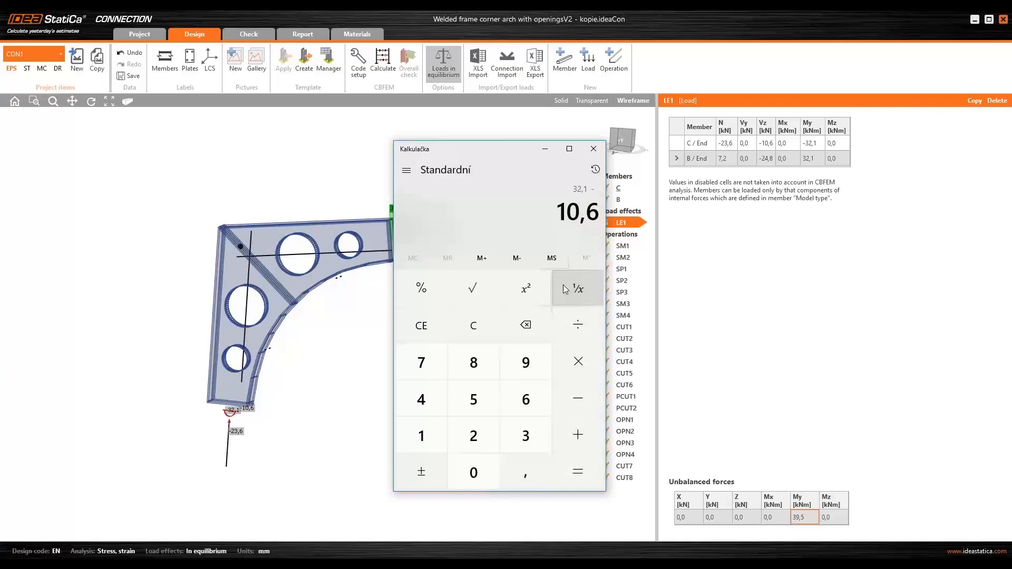
pyautogui.press('*')
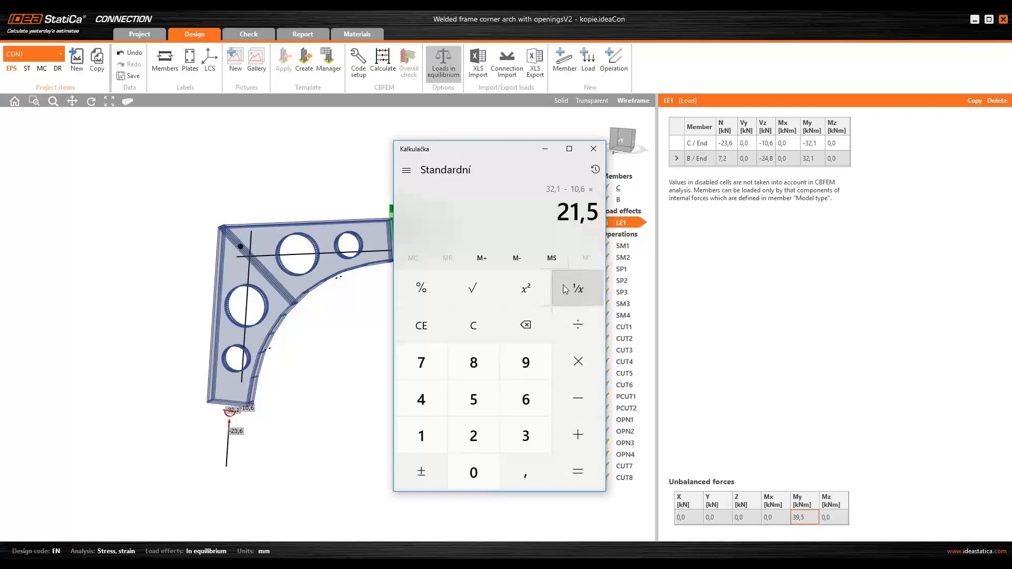
pyautogui.write('1,116')
pyautogui.press('Return')
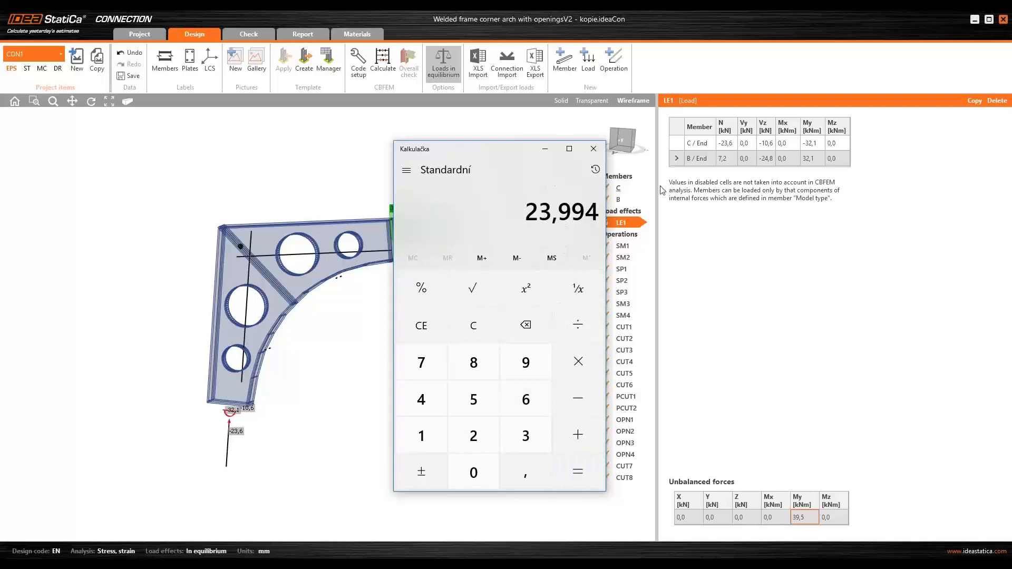
# - Clear the calculator and switch it to scientific mode
pyautogui.moveTo(485, 149); pyautogui.dragTo(304, 166)
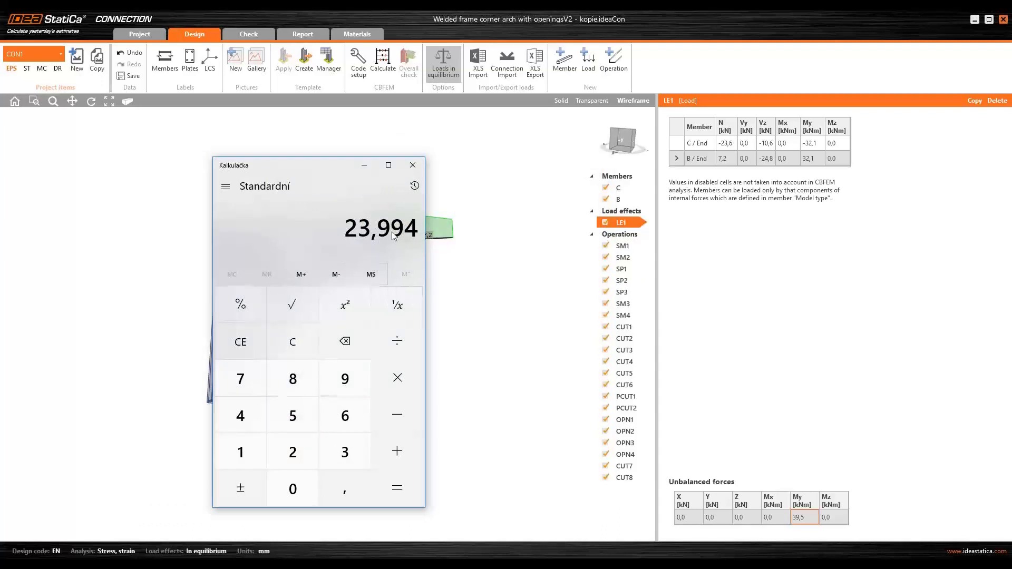
pyautogui.press('Escape')
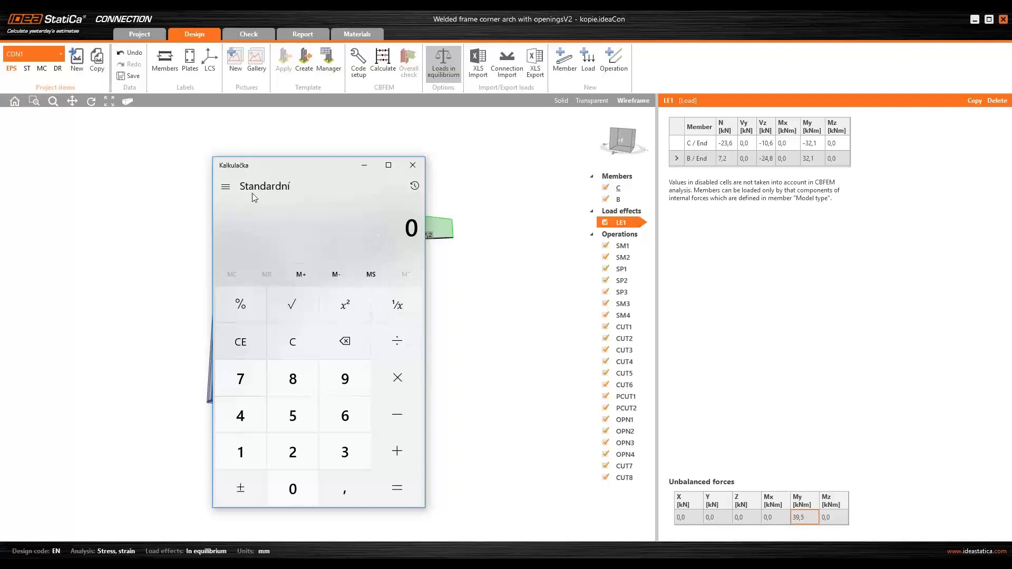
pyautogui.click(226, 186)
pyautogui.click(267, 258)
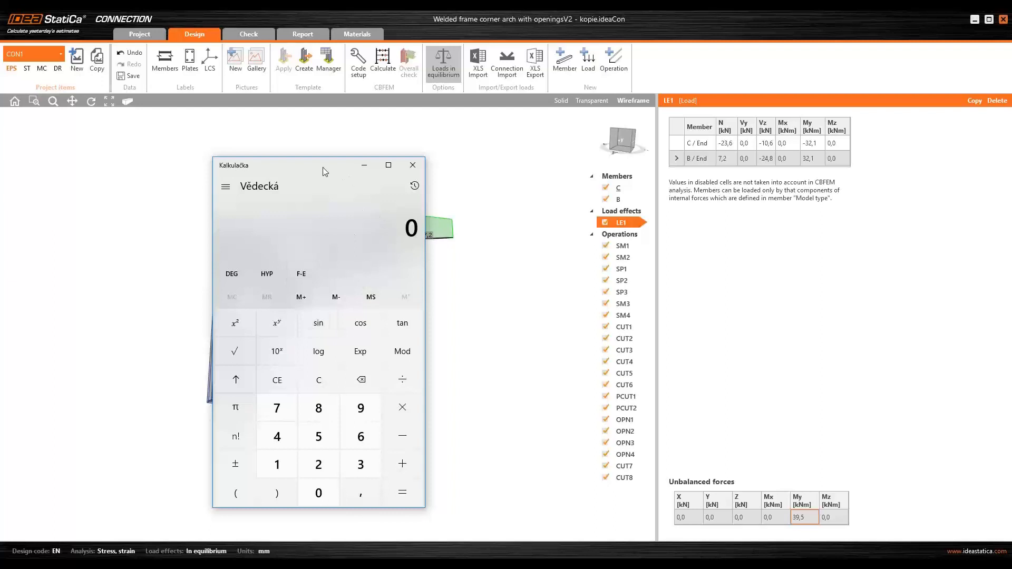
pyautogui.moveTo(323, 166); pyautogui.dragTo(188, 140)
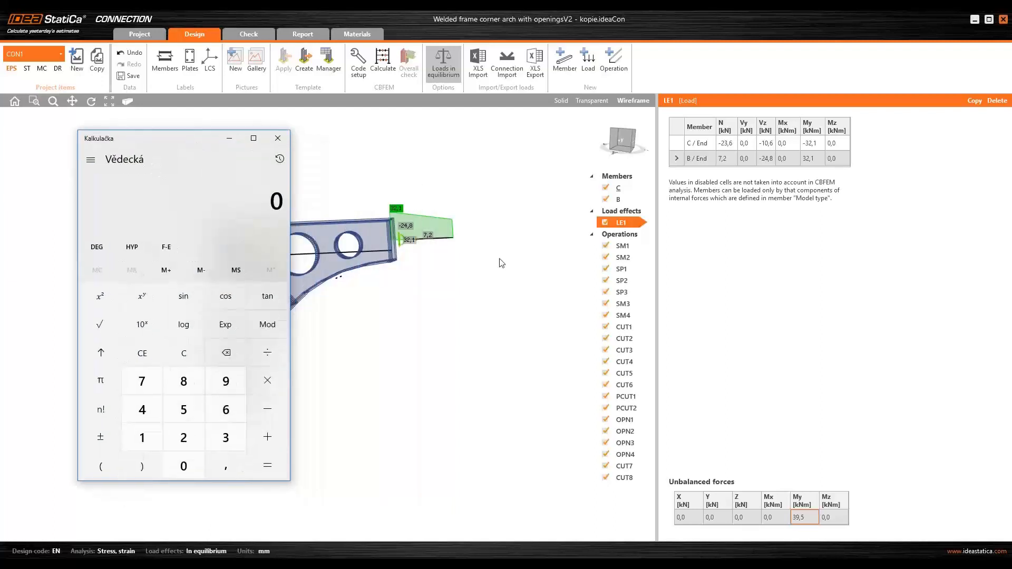
pyautogui.write('32,1 - ')
pyautogui.write('10,')
pyautogui.press('BackSpace')
pyautogui.press('BackSpace')
pyautogui.press('BackSpace')
pyautogui.click(102, 467)
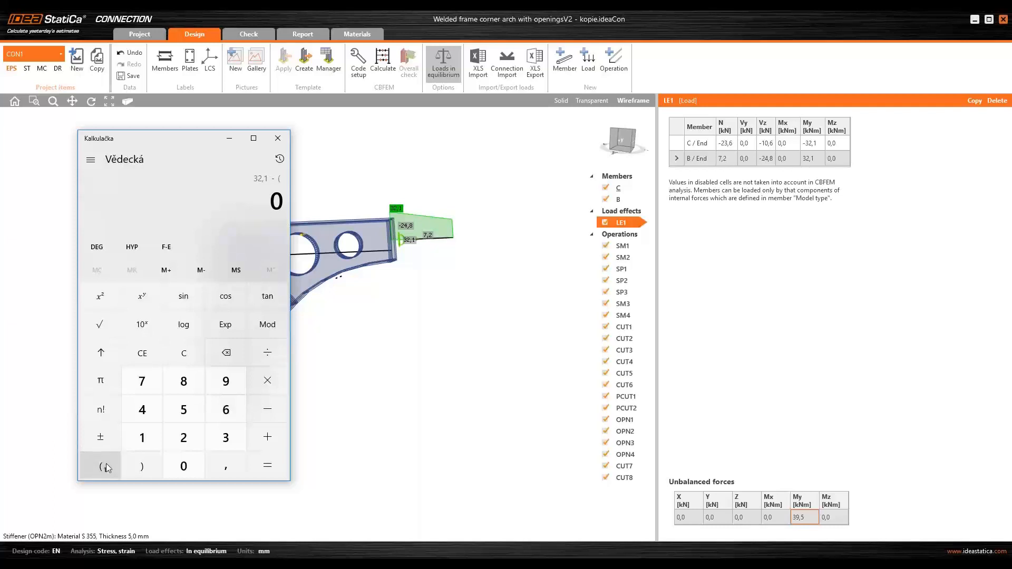
pyautogui.write('10,6*')
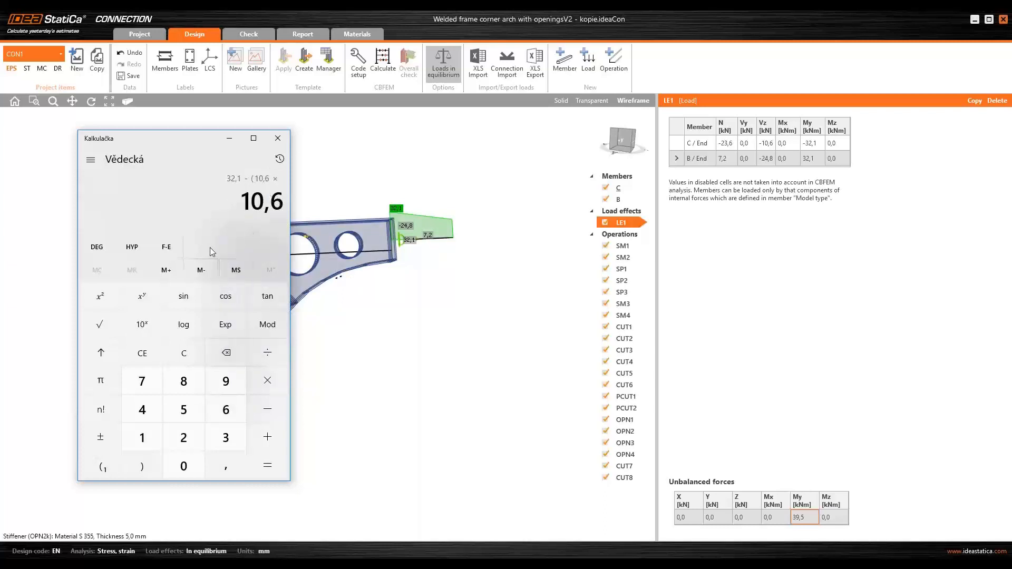
# - Calculate -32,1 plus 24,8 multiplied by 1,116 in the calculator
pyautogui.press('Delete')
pyautogui.press('Escape')
pyautogui.write('32')
pyautogui.press('Delete')
pyautogui.press('BackSpace')
pyautogui.press('Escape')
pyautogui.write('32,')
pyautogui.press('F9')
pyautogui.write('+ ( ')
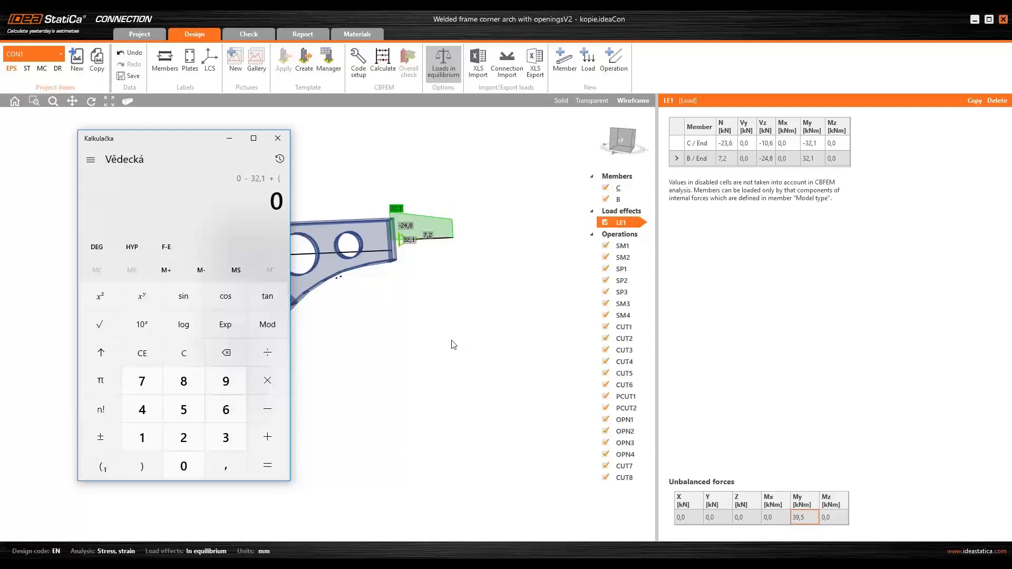
pyautogui.write('10,')
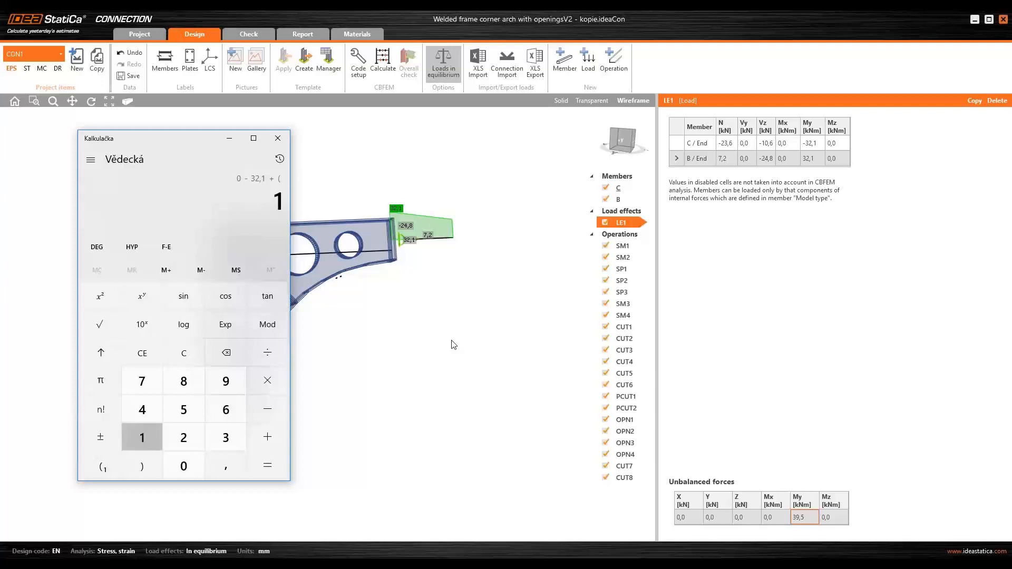
pyautogui.write('6')
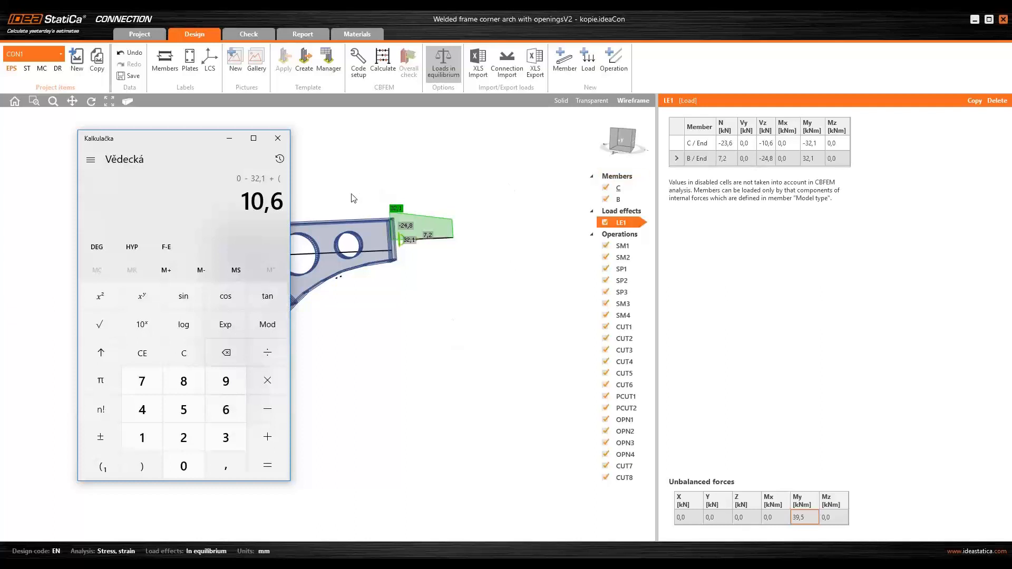
pyautogui.press('BackSpace')
pyautogui.press('BackSpace')
pyautogui.press('BackSpace')
pyautogui.press('BackSpace')
pyautogui.write('24,8')
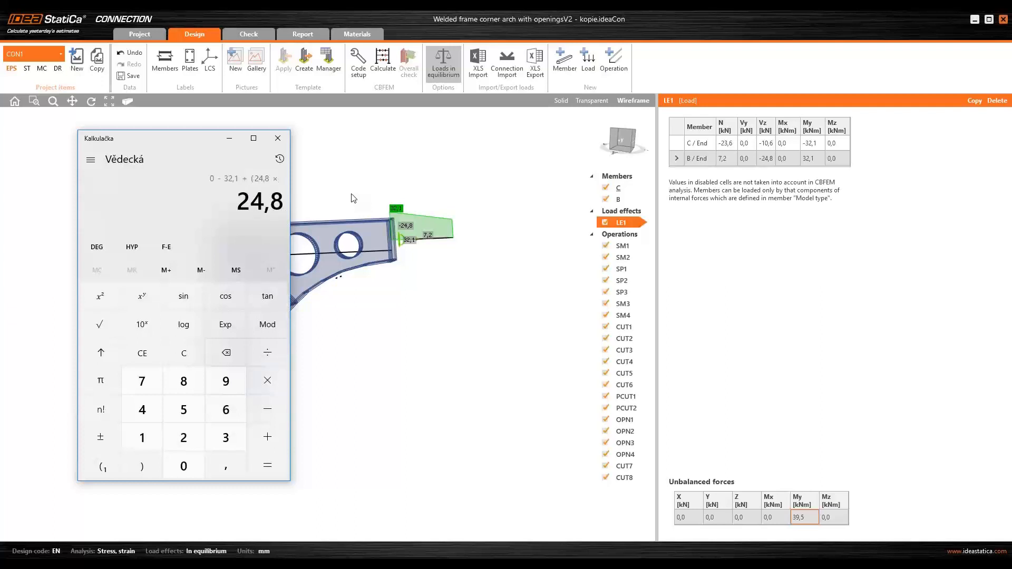
pyautogui.write('*1,116')
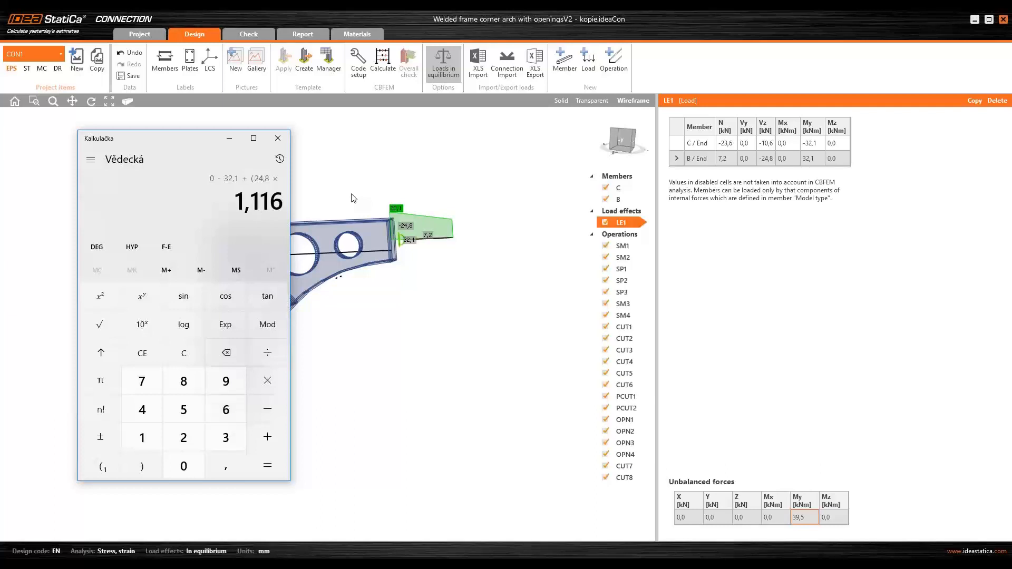
pyautogui.click(147, 460)
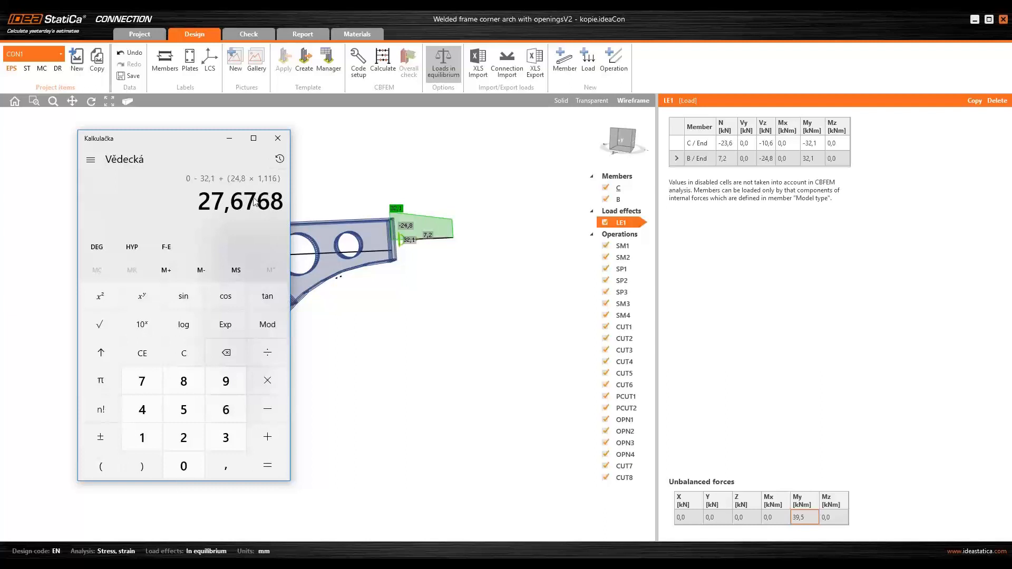
pyautogui.press('Return')
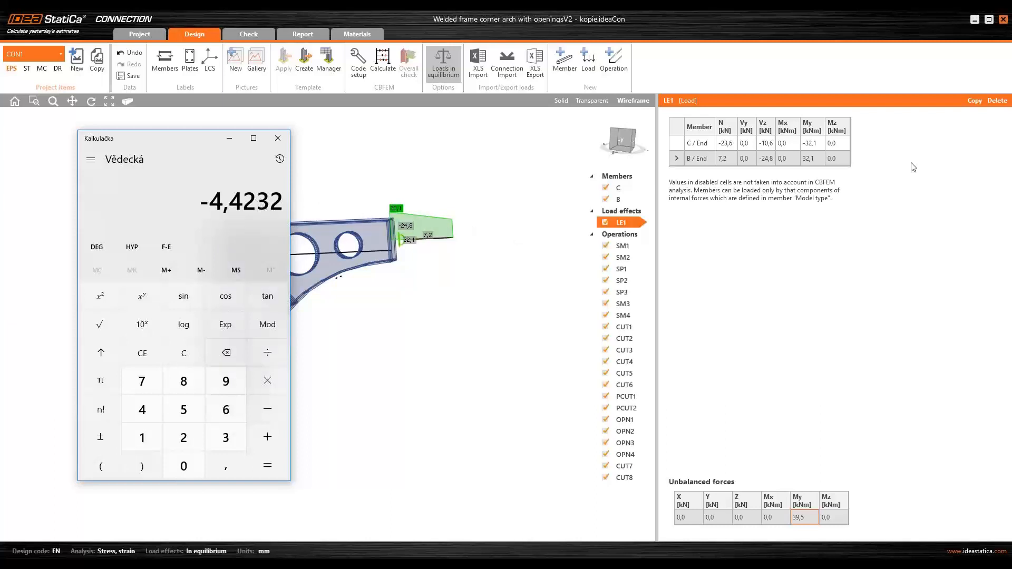
# - Enter the calculated -4,42 as member C's My moment in load effect LE1
pyautogui.click(818, 143)
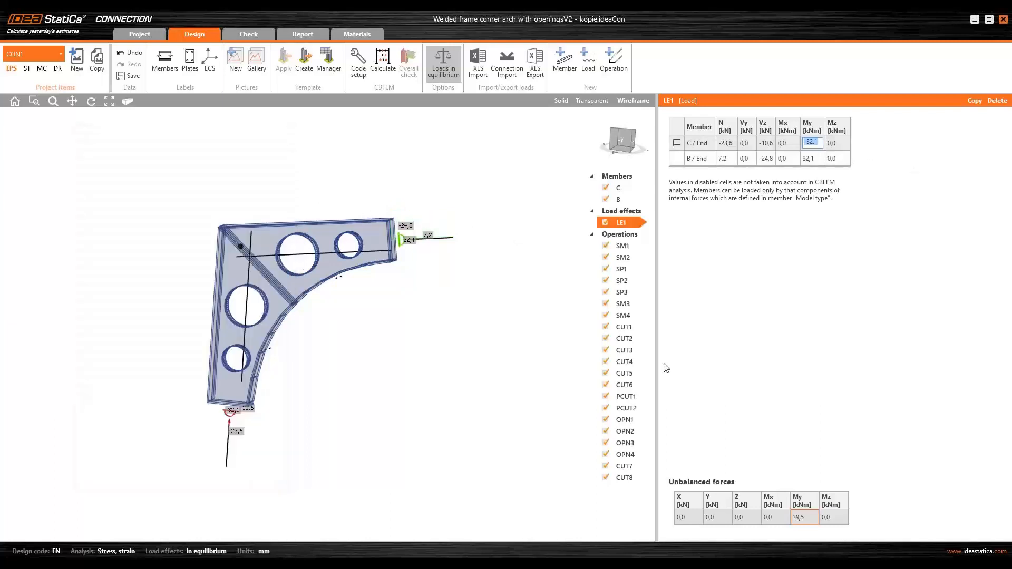
pyautogui.hotkey('alt', 'Tab')
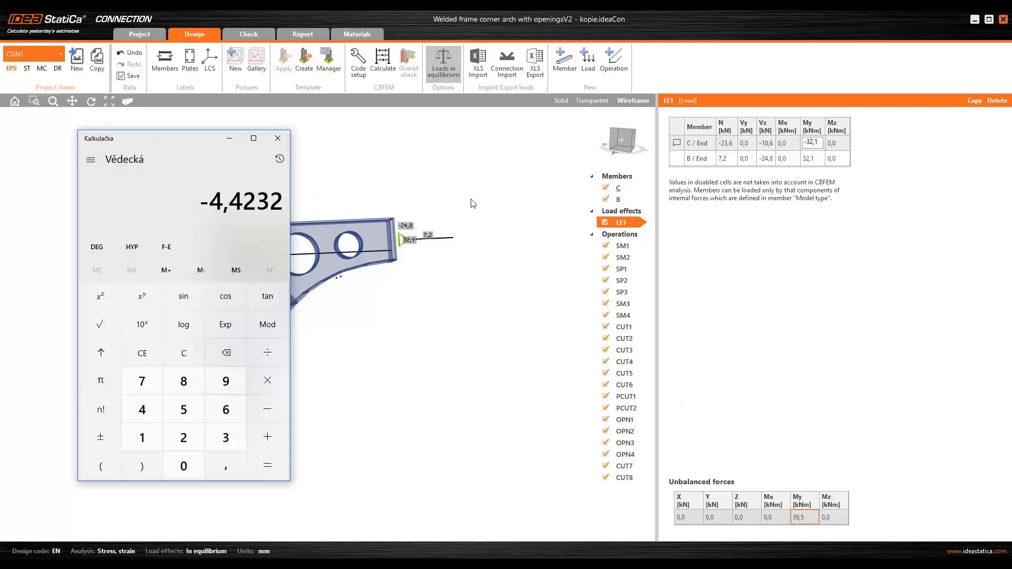
pyautogui.click(821, 143)
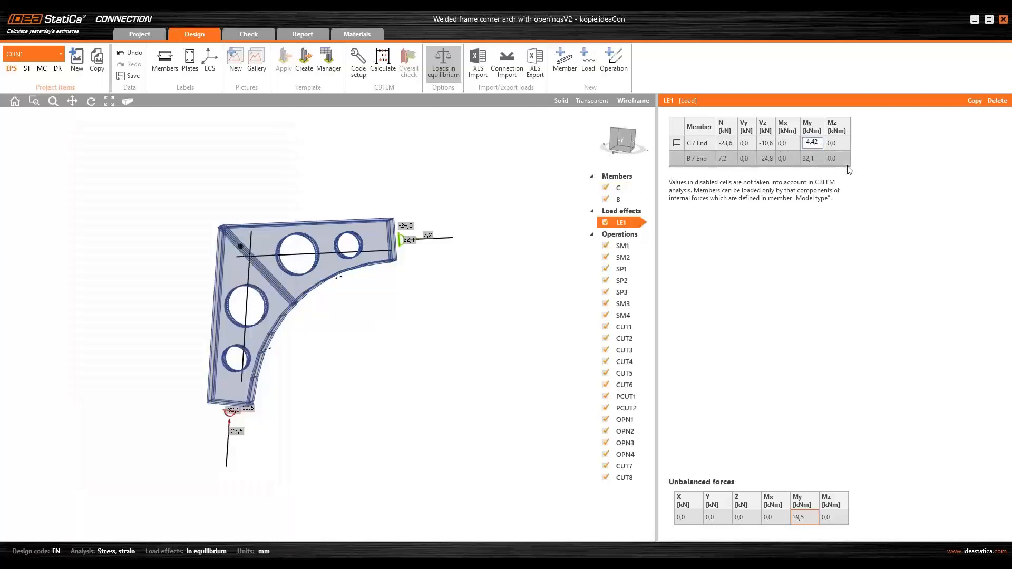
pyautogui.press('Return')
# - Set member B's My moment in LE1 to 4,4
pyautogui.click(819, 160)
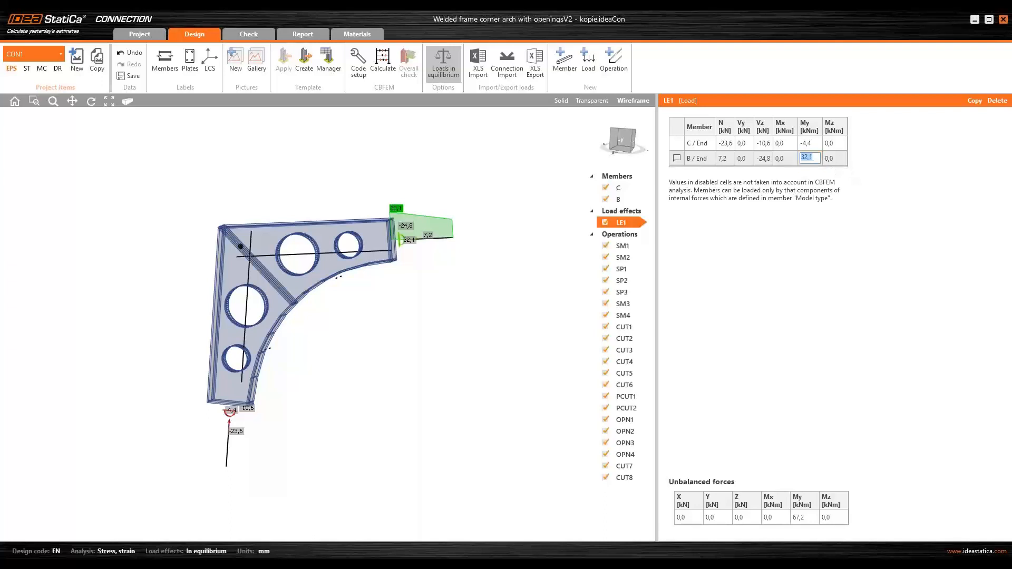
pyautogui.write('4,4')
pyautogui.press('Tab')
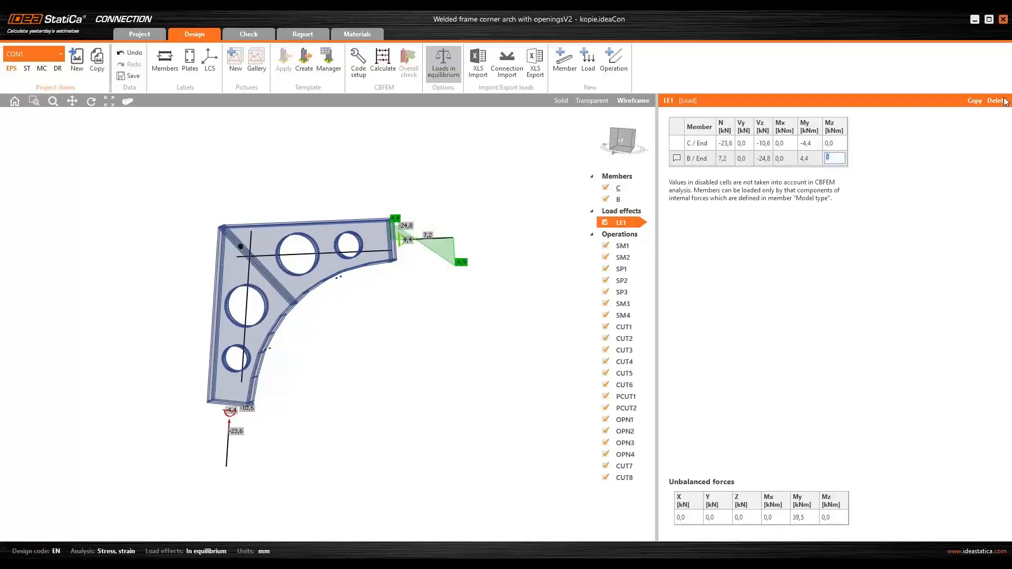
# - Reverse the signs, setting member B's My to -4,4 and member C's My to 4,4
pyautogui.click(816, 159)
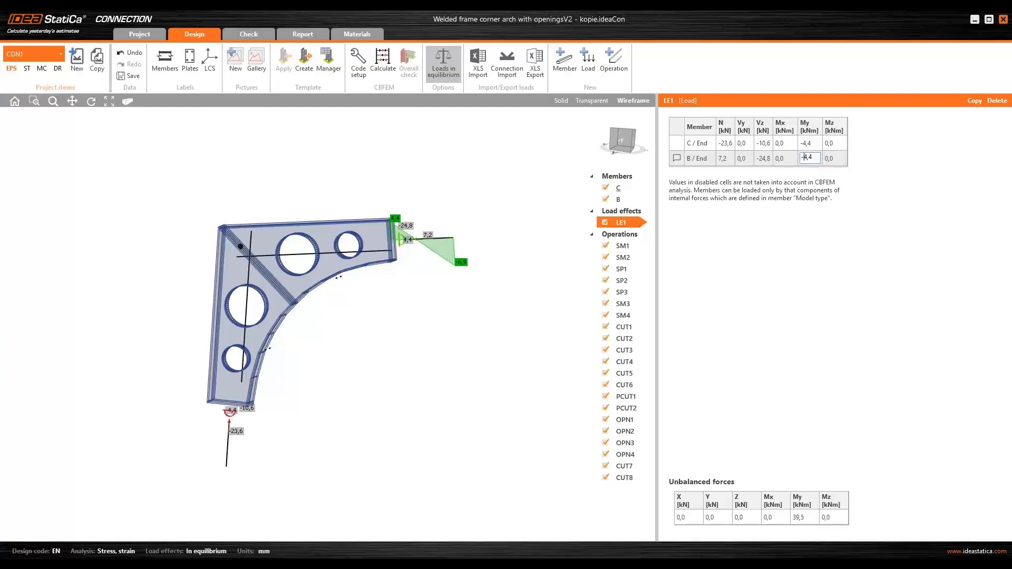
pyautogui.press('Tab')
pyautogui.click(810, 143)
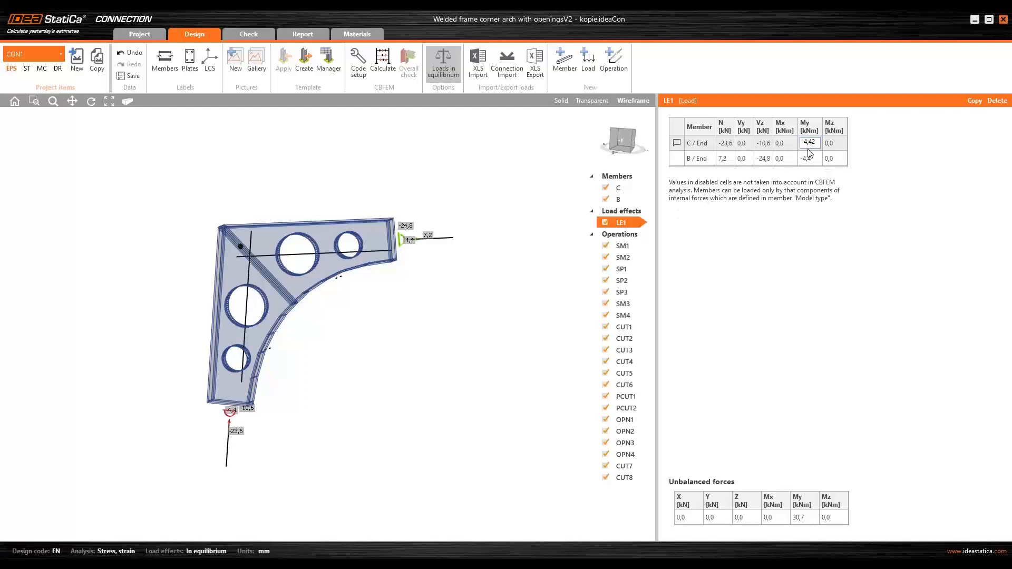
pyautogui.press('Return')
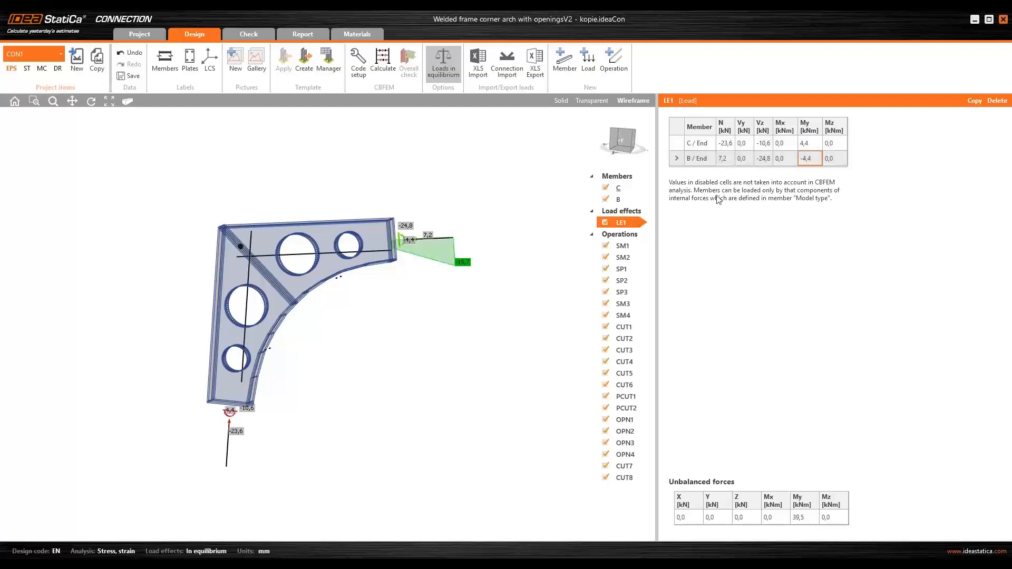
# - Open Welded frame corner arch with openings.ideaCon from the HelpDesk highlight folder
pyautogui.moveTo(476, 293); pyautogui.dragTo(467, 301, button='middle')
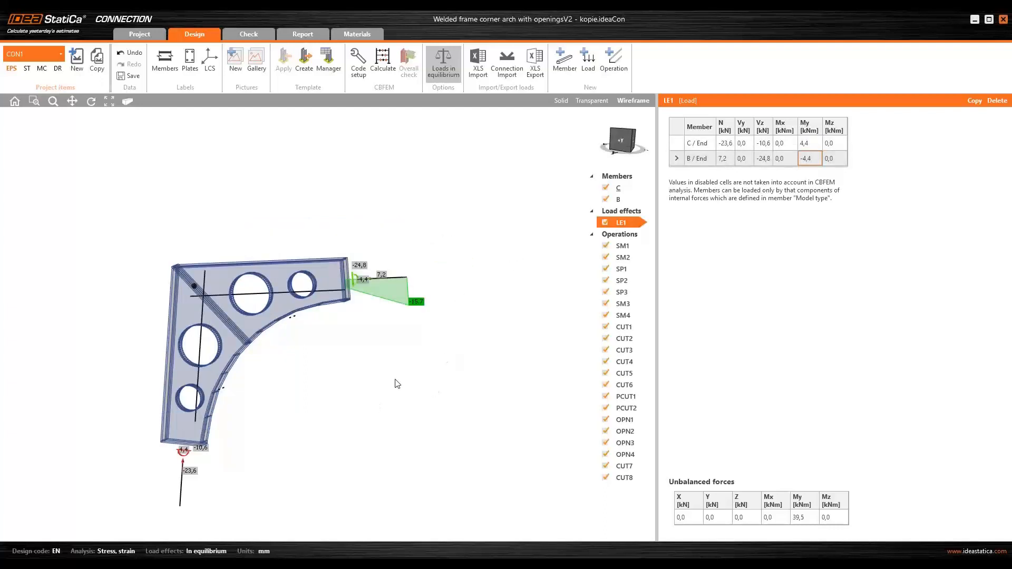
pyautogui.moveTo(400, 367); pyautogui.dragTo(408, 336, button='middle')
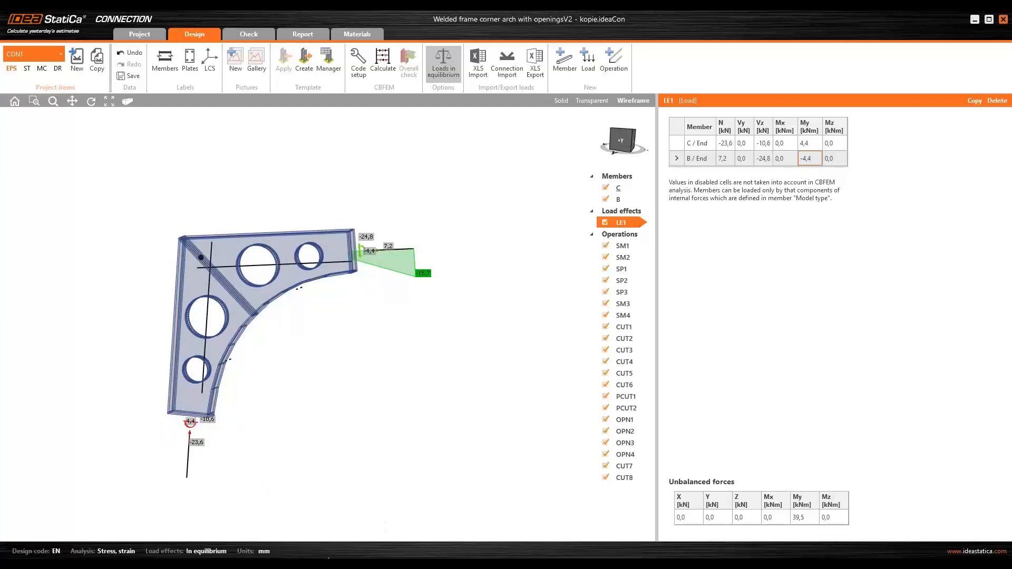
pyautogui.click(324, 548)
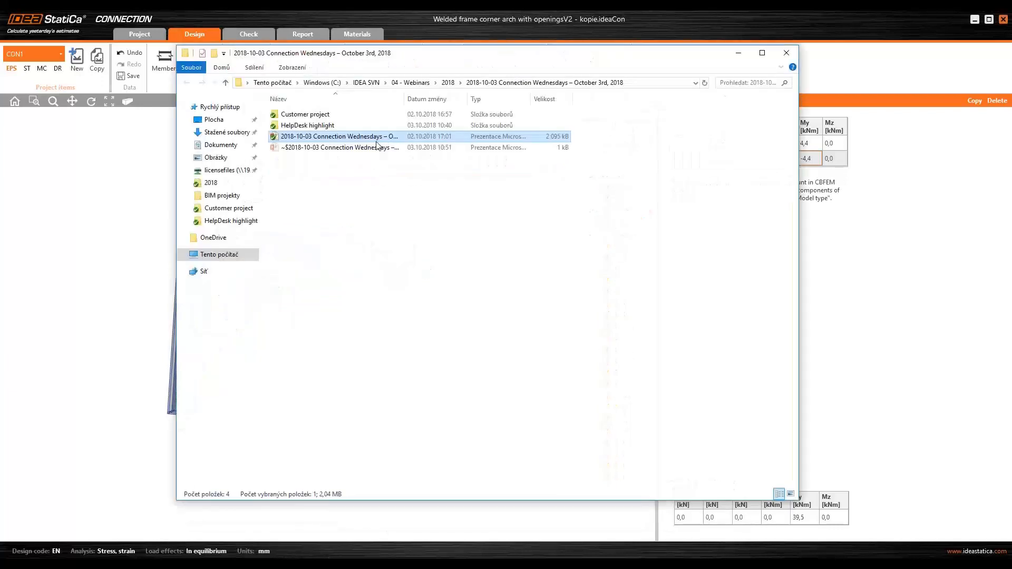
pyautogui.doubleClick(308, 125)
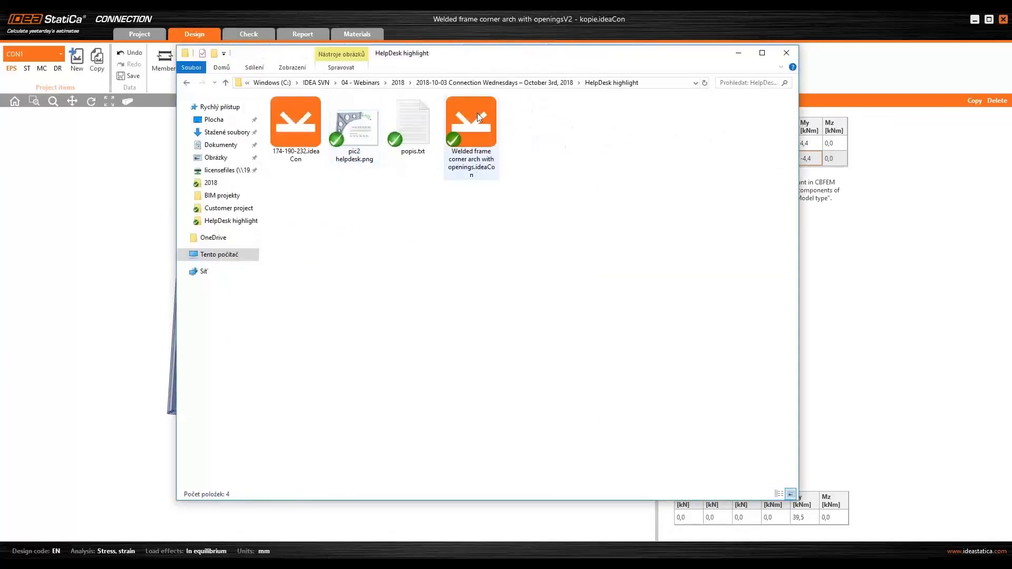
pyautogui.click(477, 113)
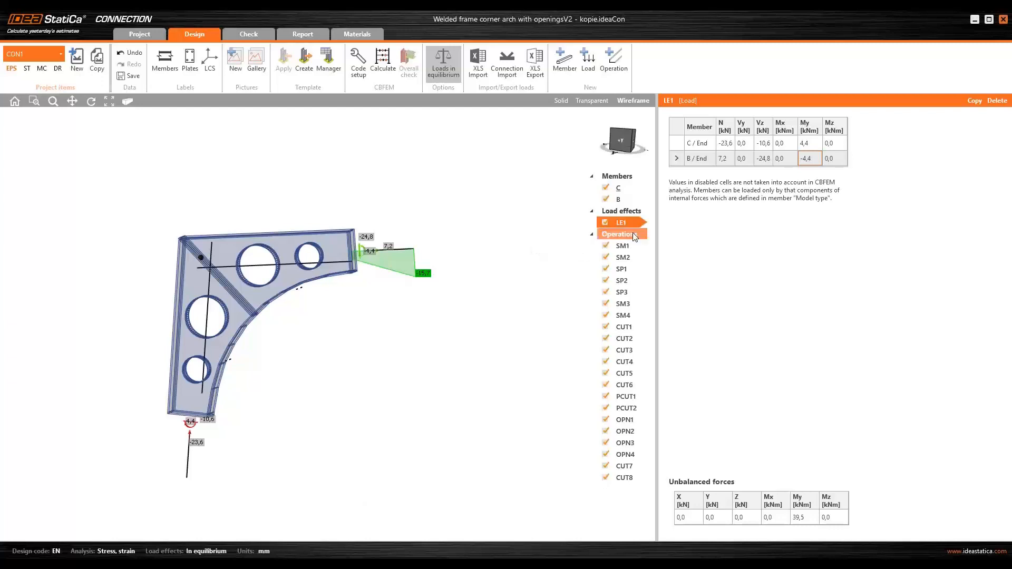
# - Restore member C's My to -32,1 and member B's My to 32,1 in LE1
pyautogui.click(810, 143)
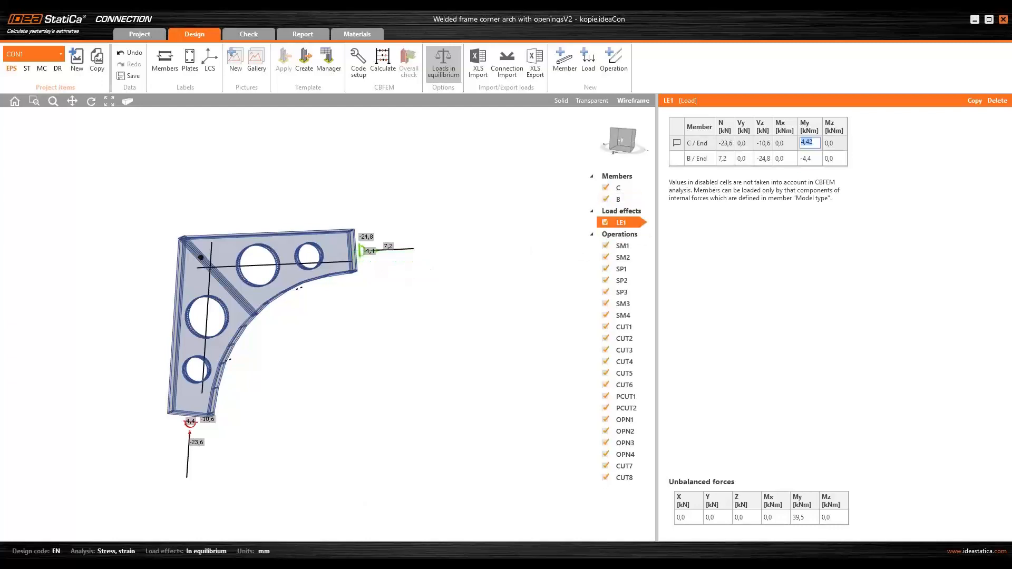
pyautogui.write('-32,1')
pyautogui.press('Return')
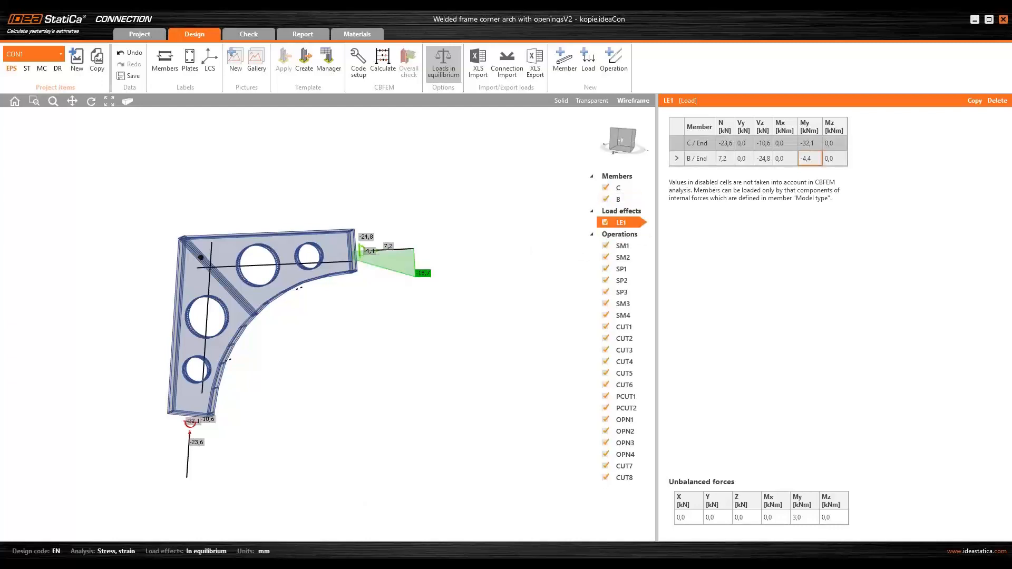
pyautogui.write('32,1')
pyautogui.press('Tab')
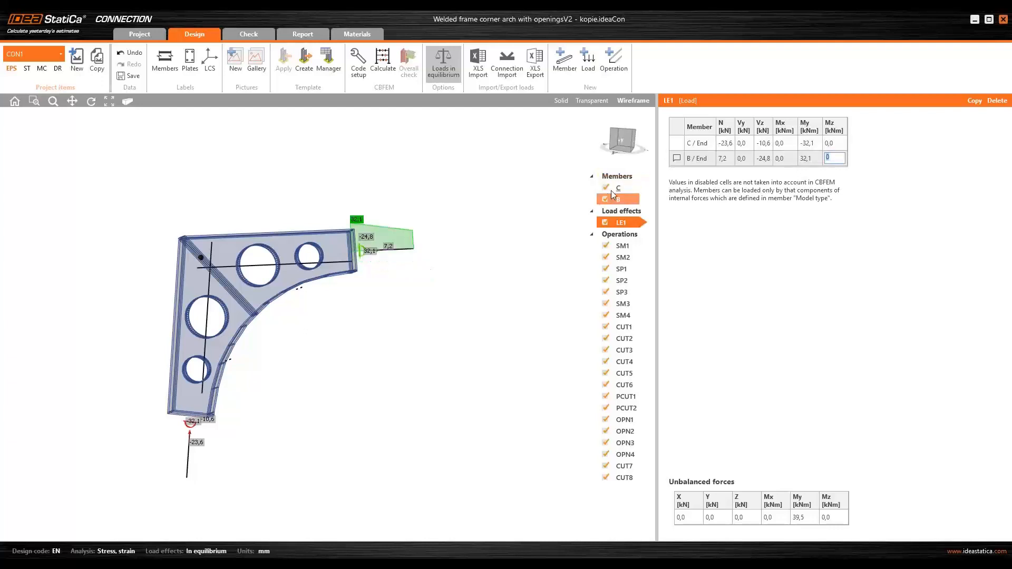
# - Set the forces of members C and B to act in Position
pyautogui.click(613, 188)
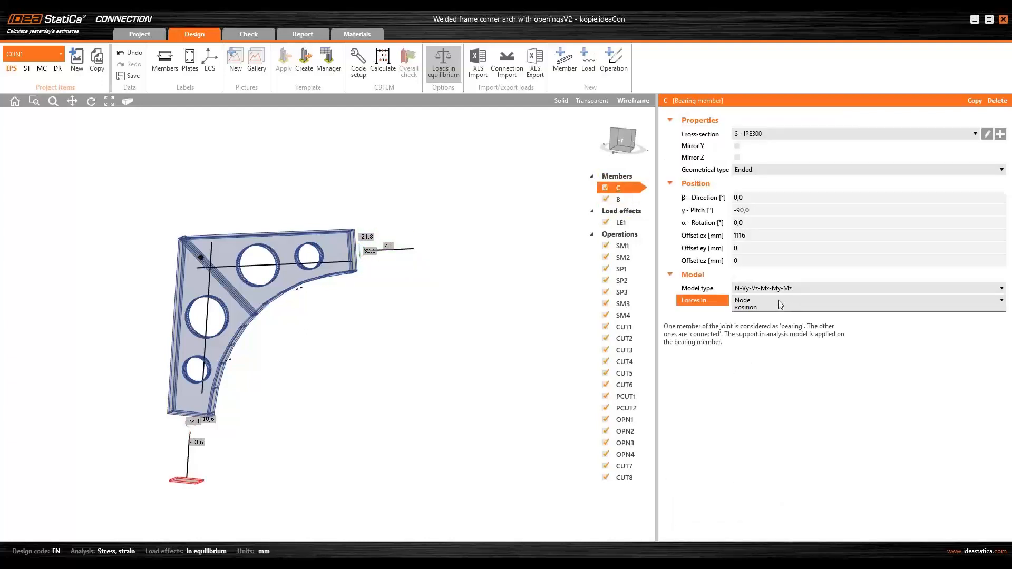
pyautogui.click(762, 300)
pyautogui.click(764, 323)
pyautogui.click(616, 200)
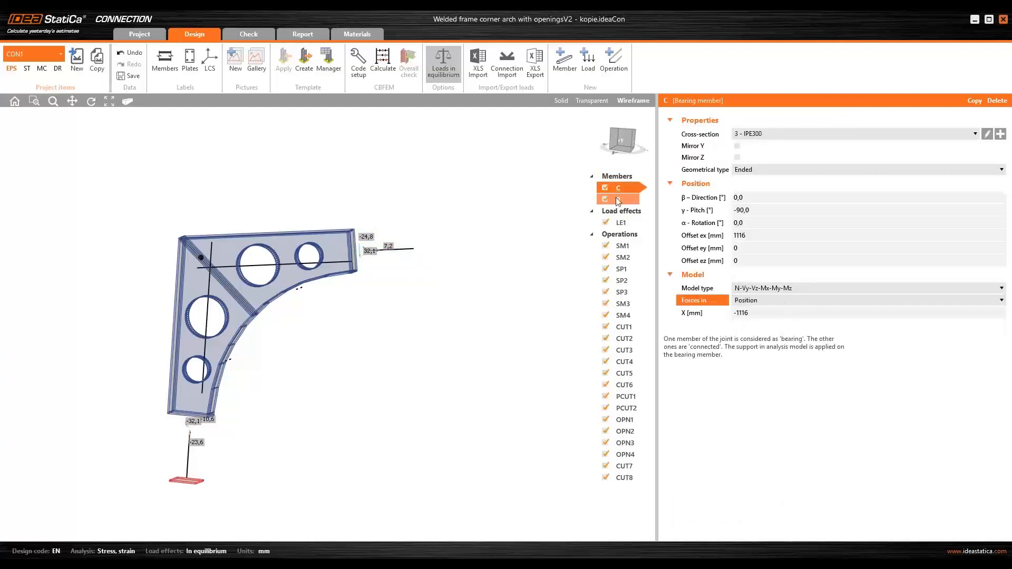
pyautogui.click(761, 300)
pyautogui.click(757, 329)
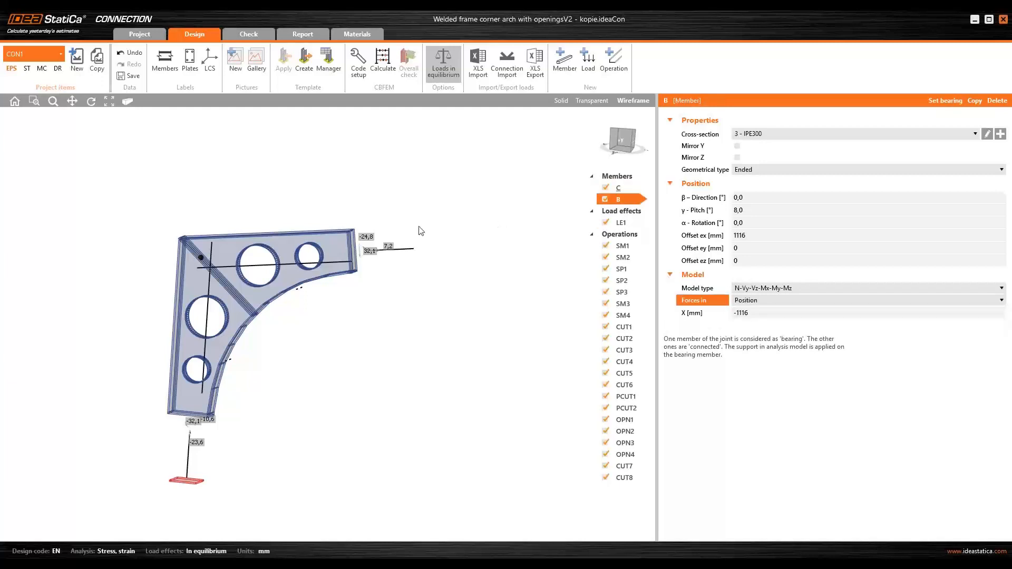
# - Review the LE1 unbalanced forces at the joint and close the calculator
pyautogui.click(627, 223)
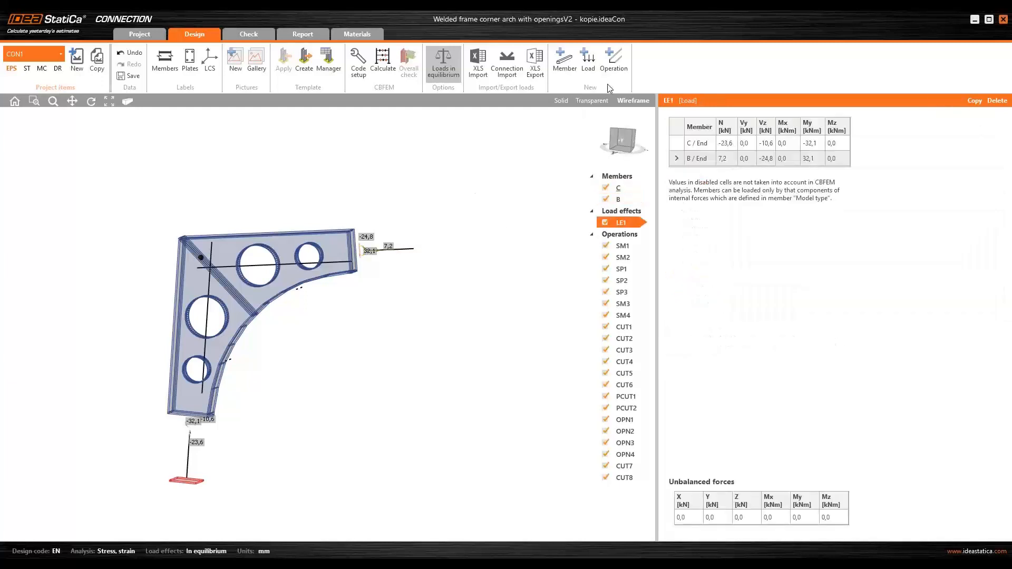
pyautogui.scroll(5, 373, 240)
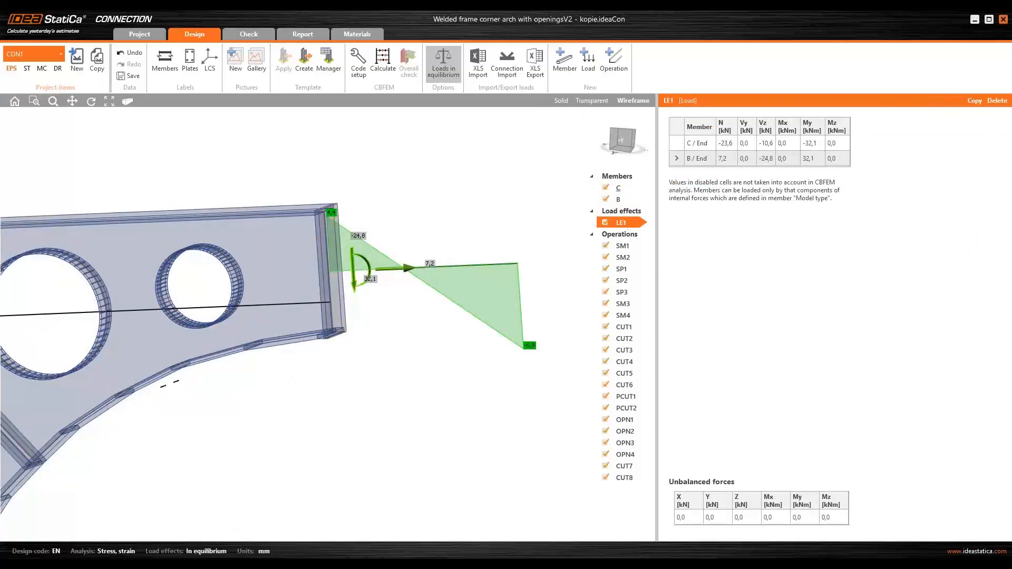
pyautogui.hotkey('alt', 'Tab')
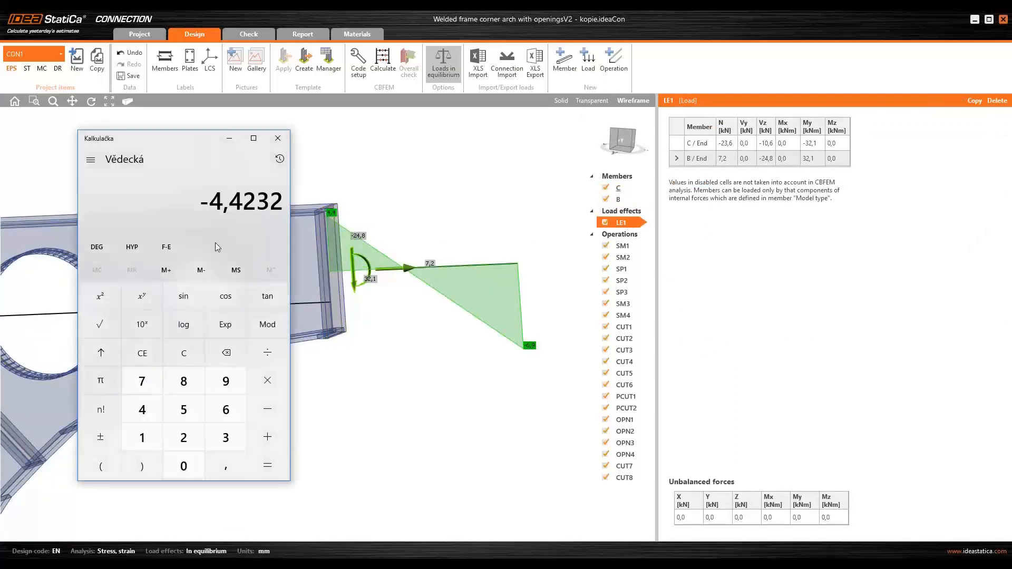
pyautogui.click(280, 139)
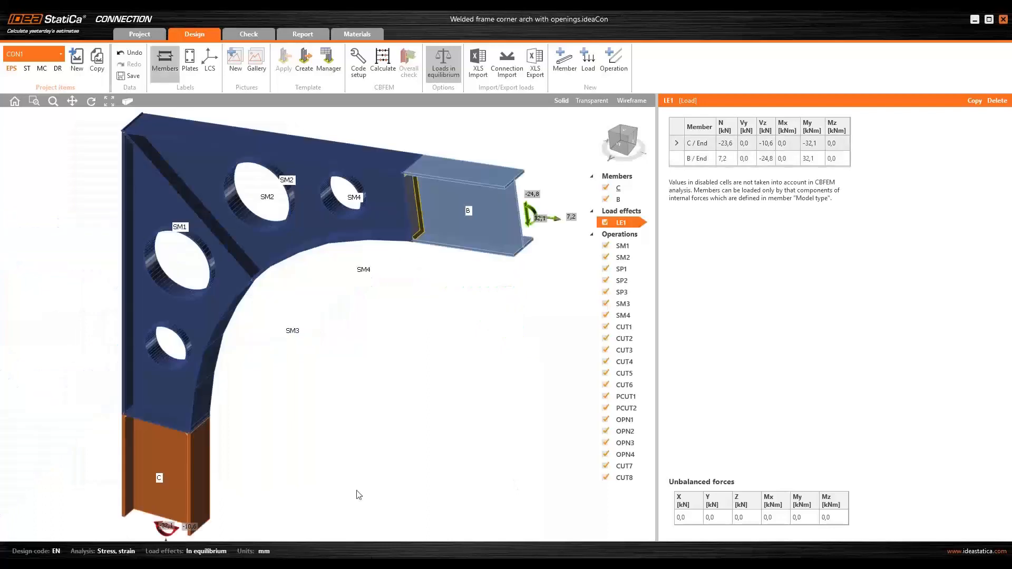
# - Switch to connection CON2 in the original file and examine its member forces in solid and wireframe views
pyautogui.click(53, 55)
pyautogui.moveTo(463, 333); pyautogui.dragTo(396, 317, button='middle')
pyautogui.scroll(-3, 396, 317)
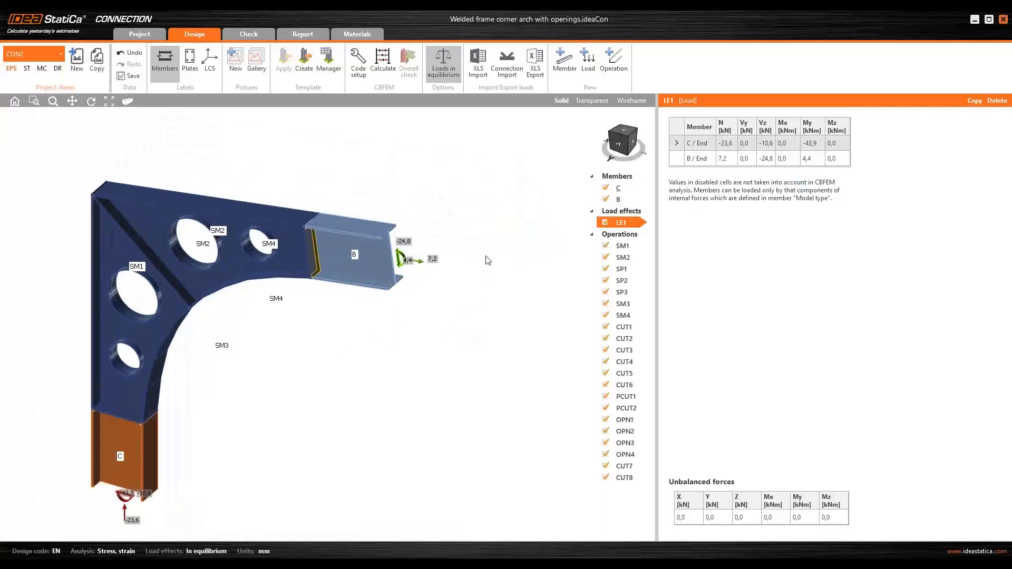
pyautogui.scroll(3, 434, 265)
pyautogui.scroll(3, 433, 264)
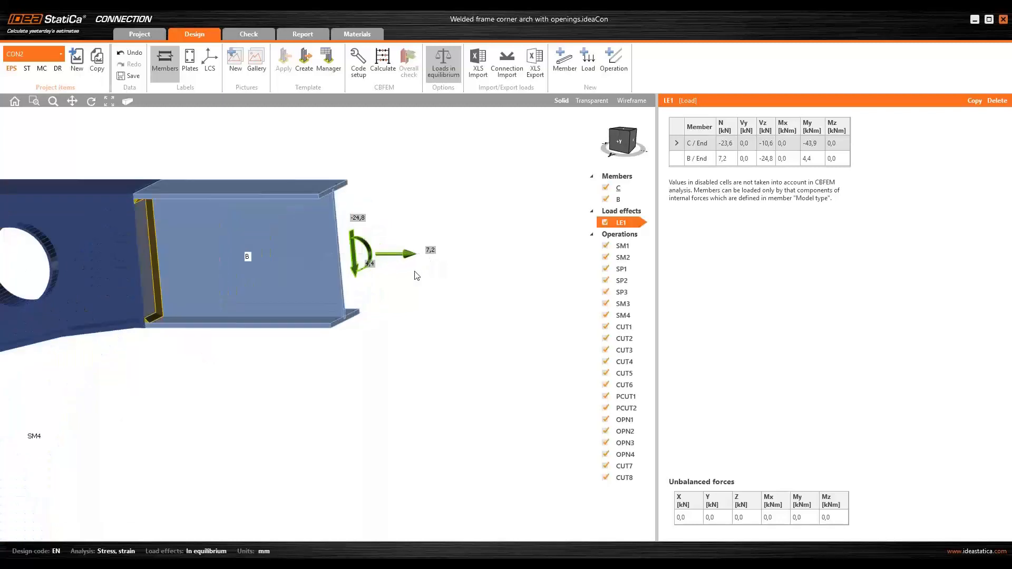
pyautogui.click(631, 100)
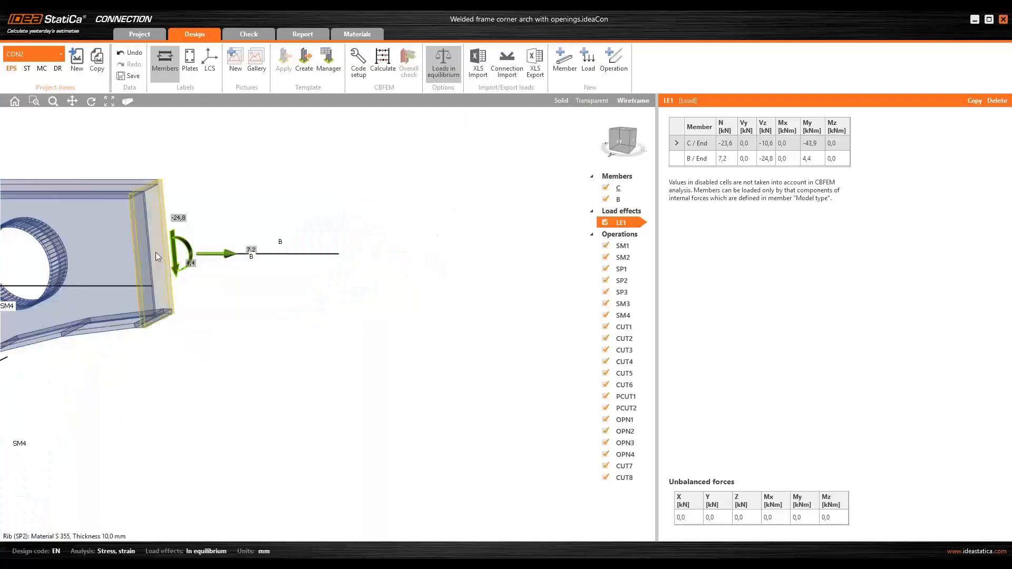
pyautogui.click(562, 101)
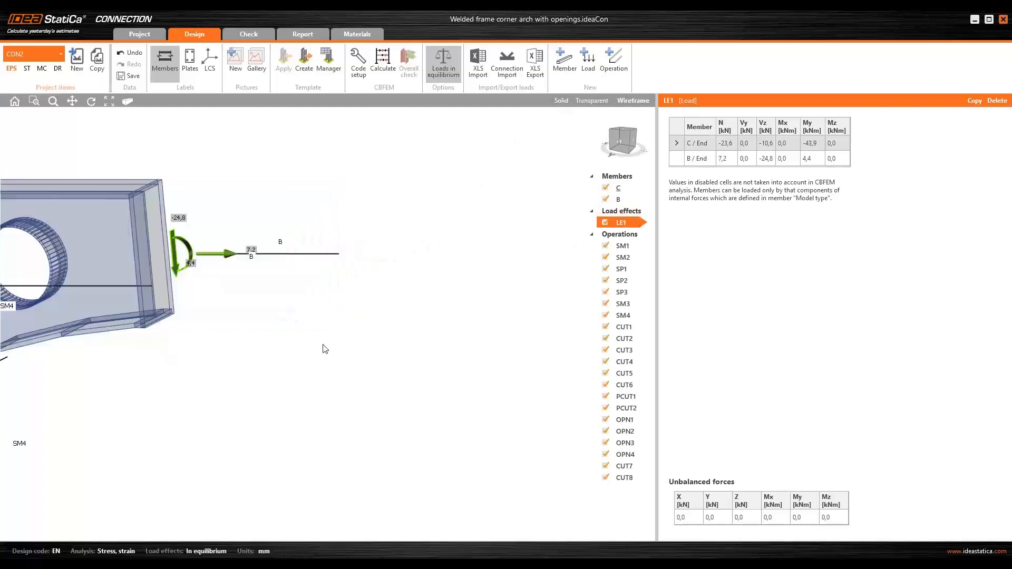
# - Return to the copied project's window and open member C's properties
pyautogui.moveTo(233, 564)
pyautogui.click(350, 527)
pyautogui.scroll(-3, 428, 332)
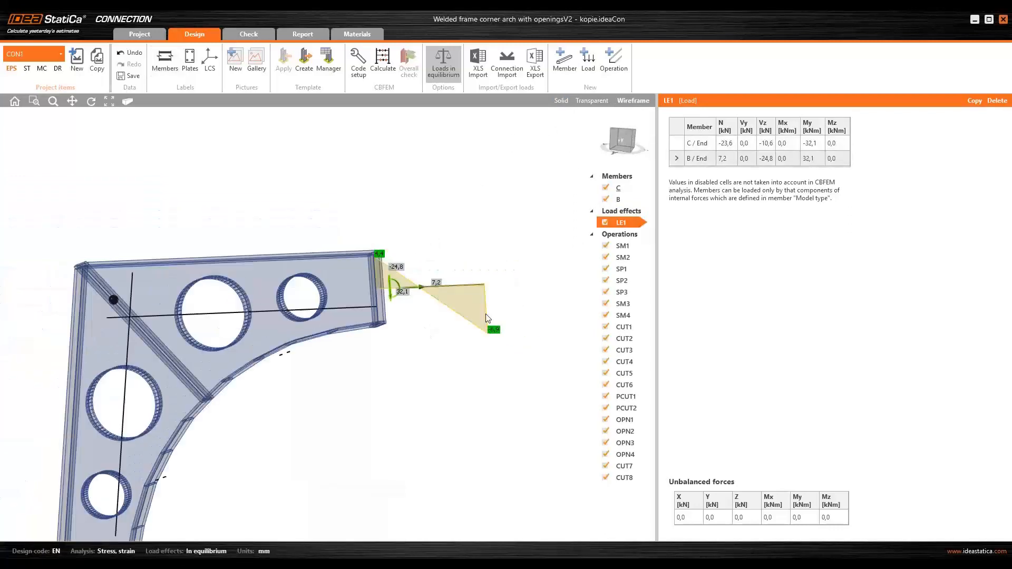
pyautogui.click(622, 191)
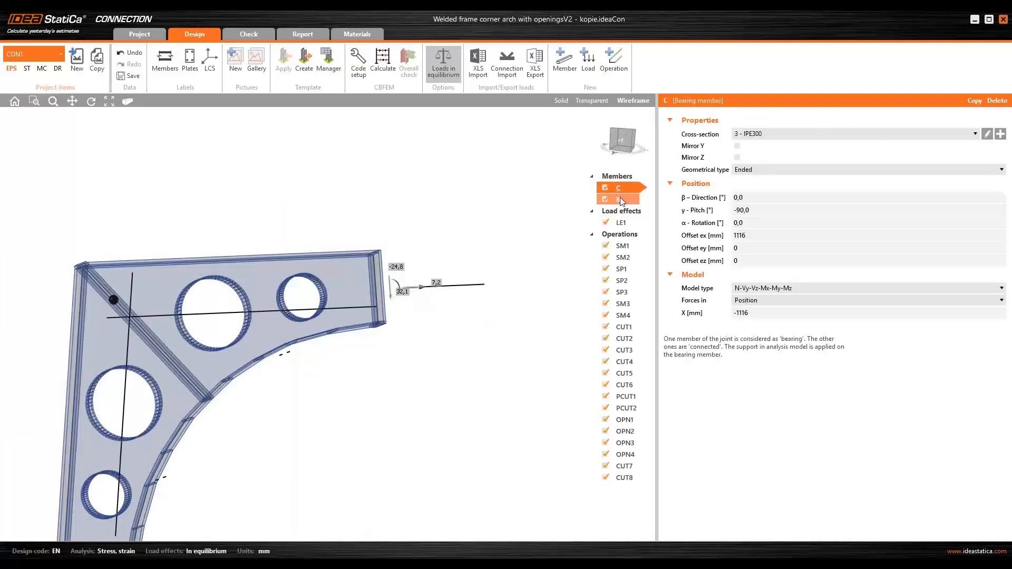
# - Select member B and inspect its position offsets and force position settings while orbiting the joint view
pyautogui.click(621, 201)
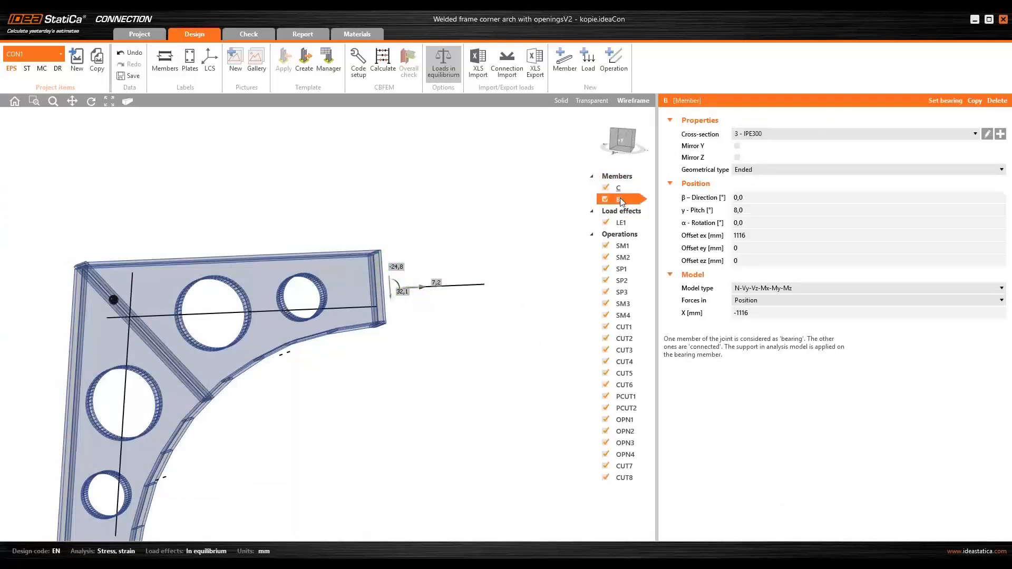
pyautogui.click(761, 312)
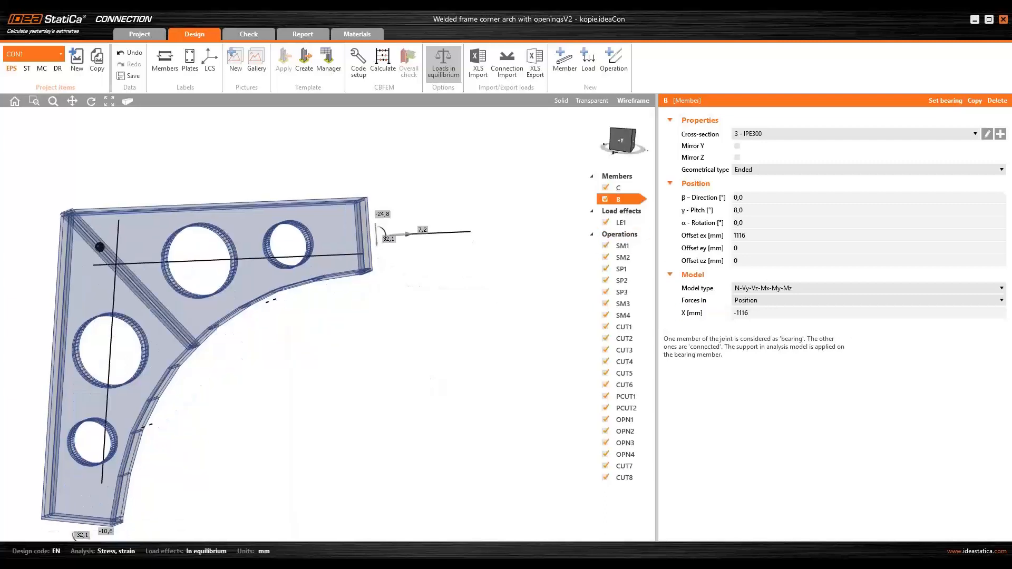
pyautogui.scroll(-2, 430, 378)
pyautogui.moveTo(405, 346); pyautogui.dragTo(398, 288, button='middle')
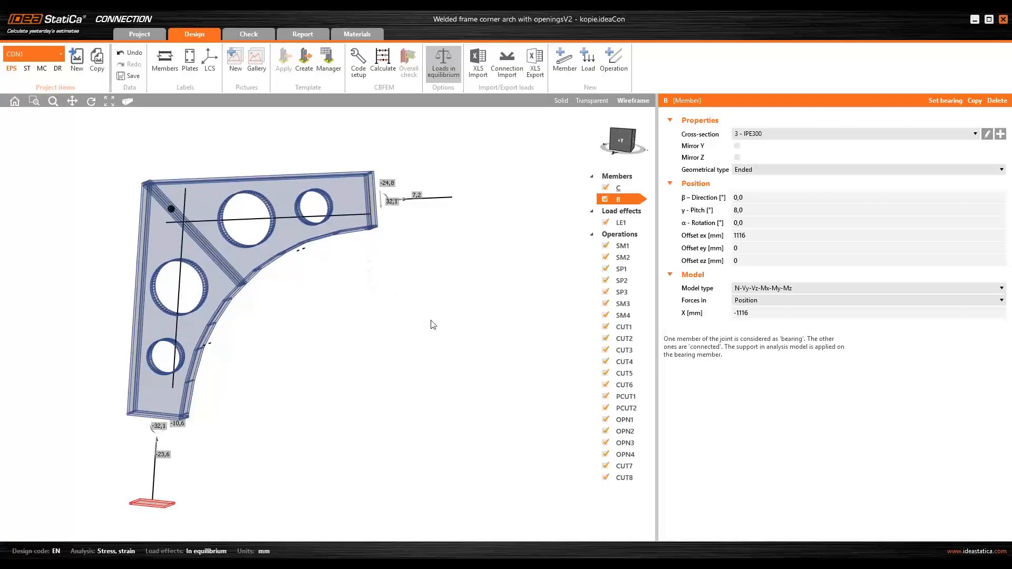
pyautogui.click(763, 315)
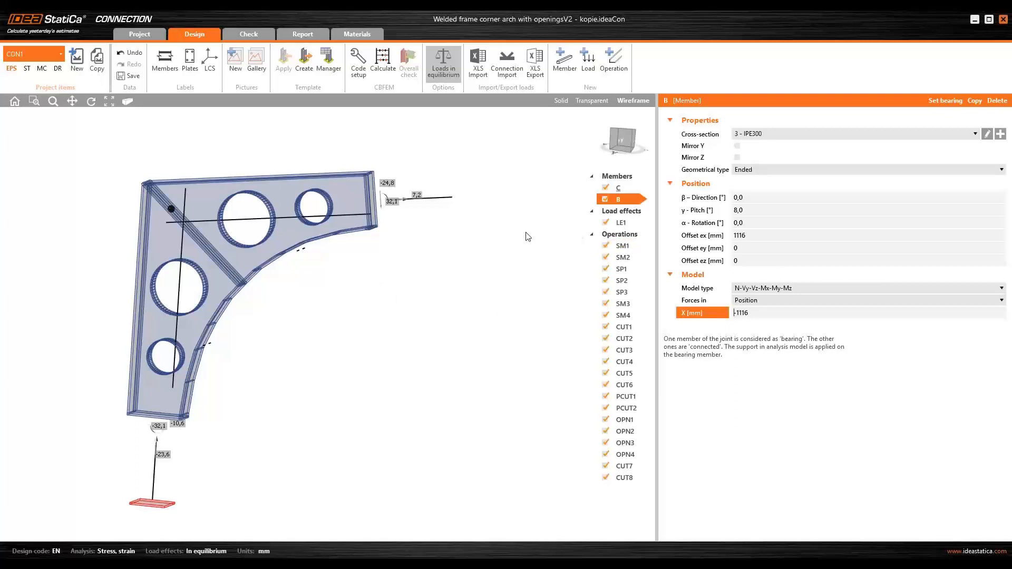
pyautogui.moveTo(466, 232); pyautogui.dragTo(466, 248, button='middle')
pyautogui.moveTo(397, 245); pyautogui.dragTo(393, 237, button='right')
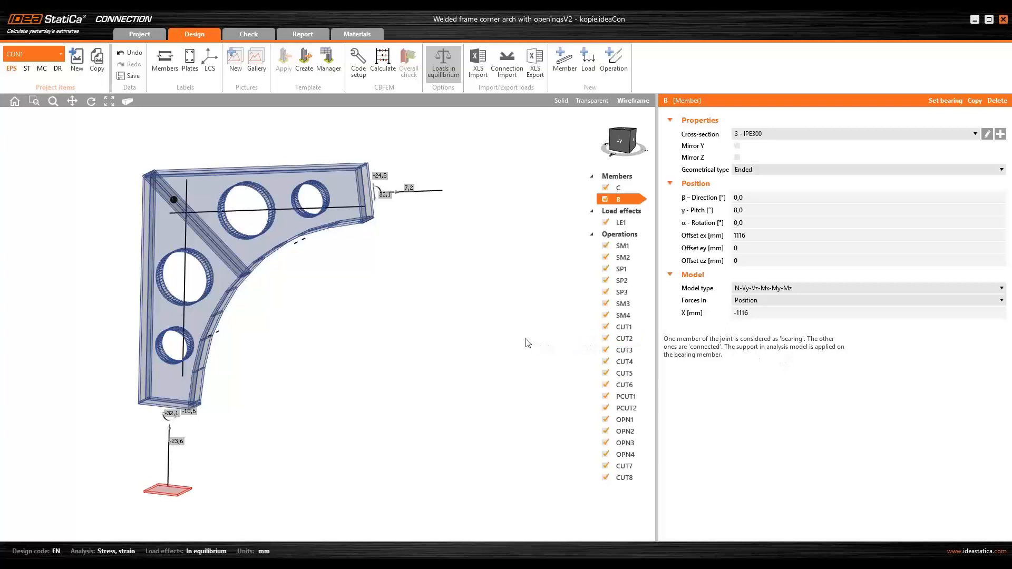
pyautogui.moveTo(381, 265); pyautogui.dragTo(396, 266, button='middle')
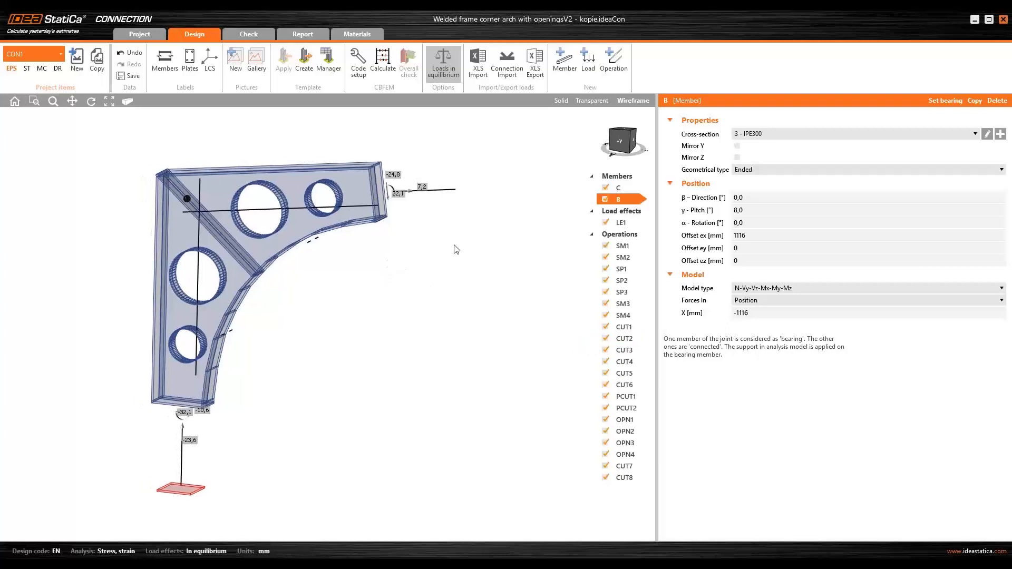
pyautogui.moveTo(454, 246); pyautogui.dragTo(458, 234, button='right')
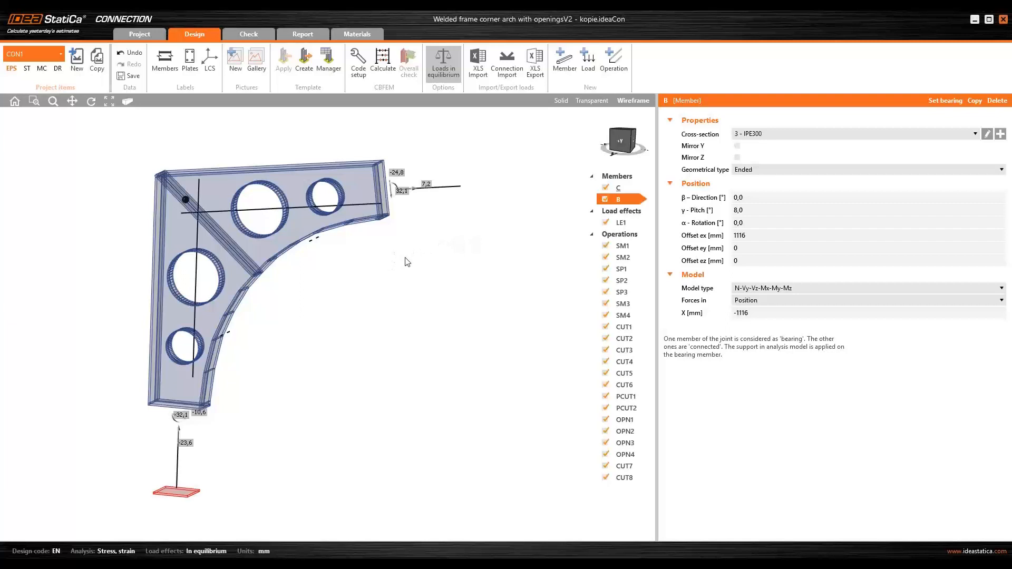
pyautogui.moveTo(314, 296); pyautogui.dragTo(378, 271, button='right')
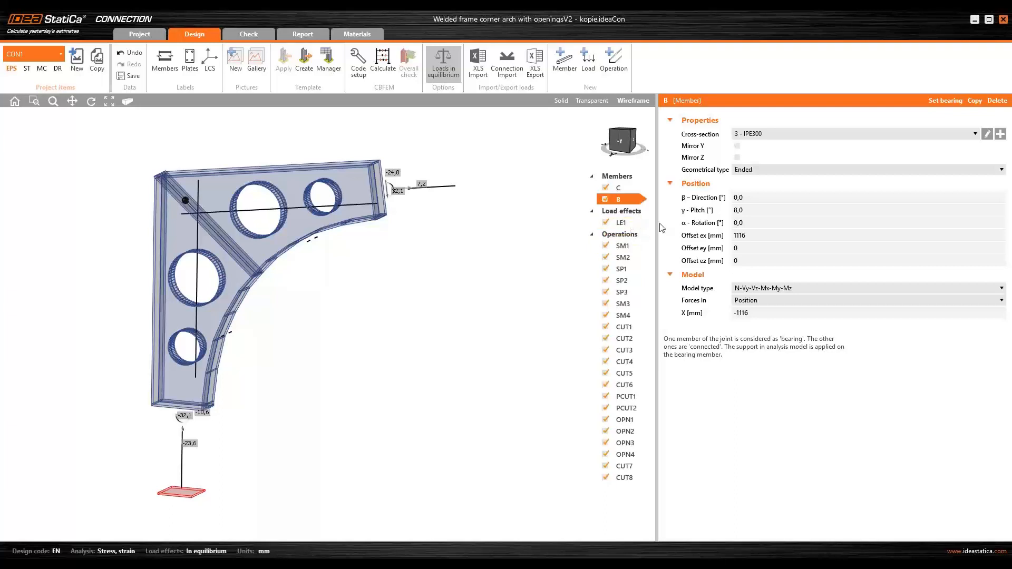
pyautogui.click(757, 234)
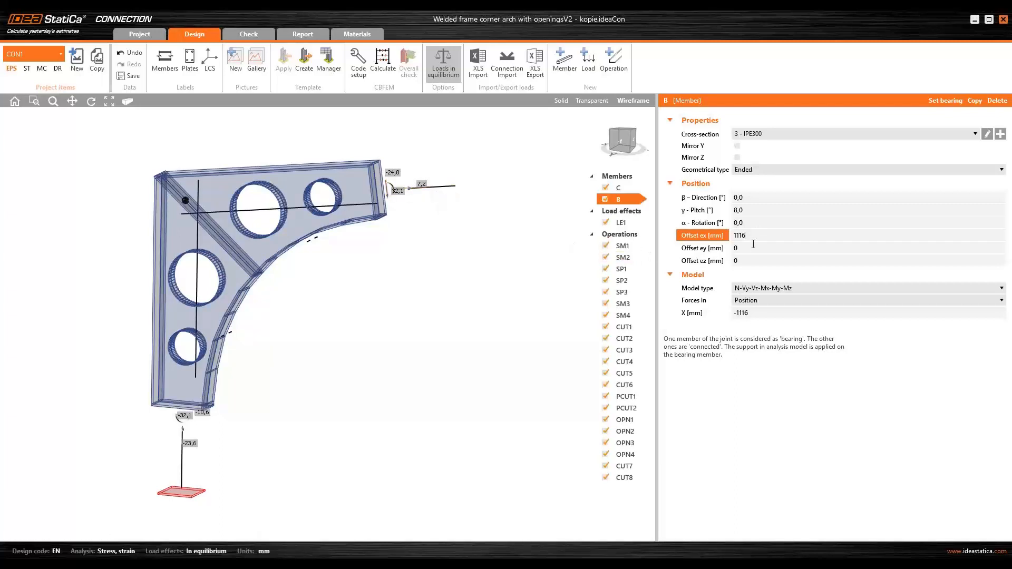
pyautogui.click(749, 312)
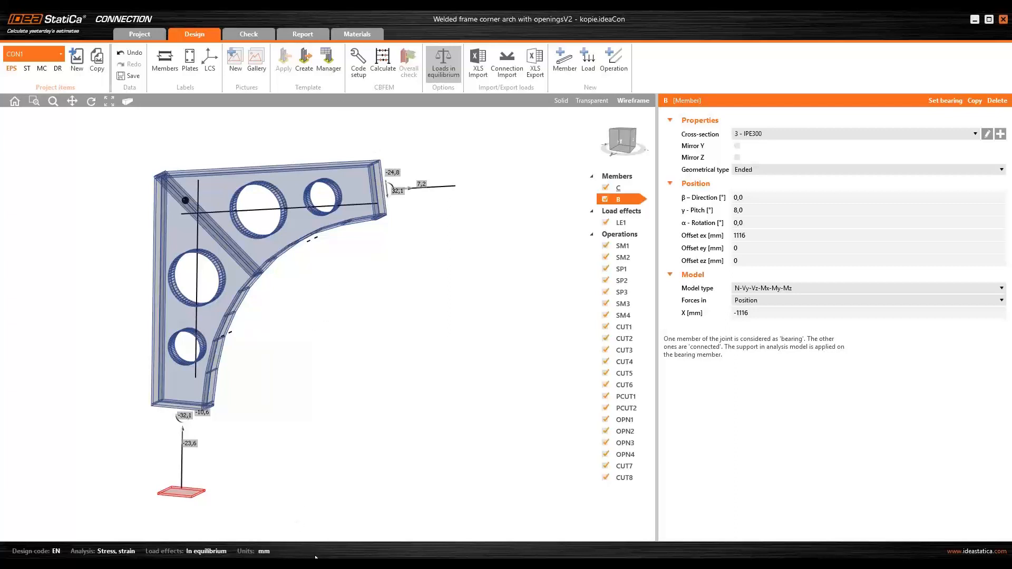
# - Switch to the PowerPoint presentation, start the slideshow from the Q&A slide and advance to the next slide
pyautogui.click(493, 522)
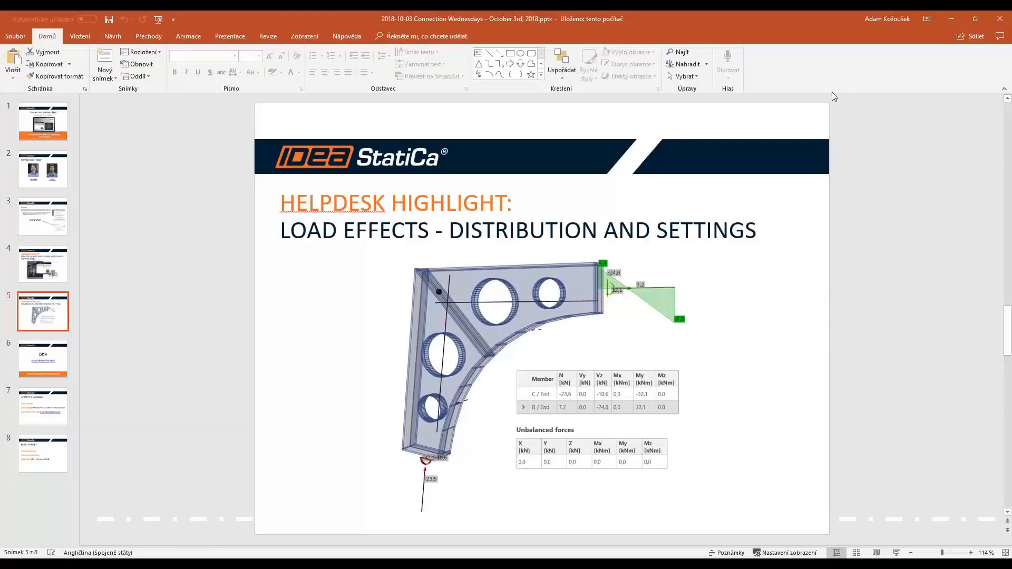
pyautogui.click(19, 360)
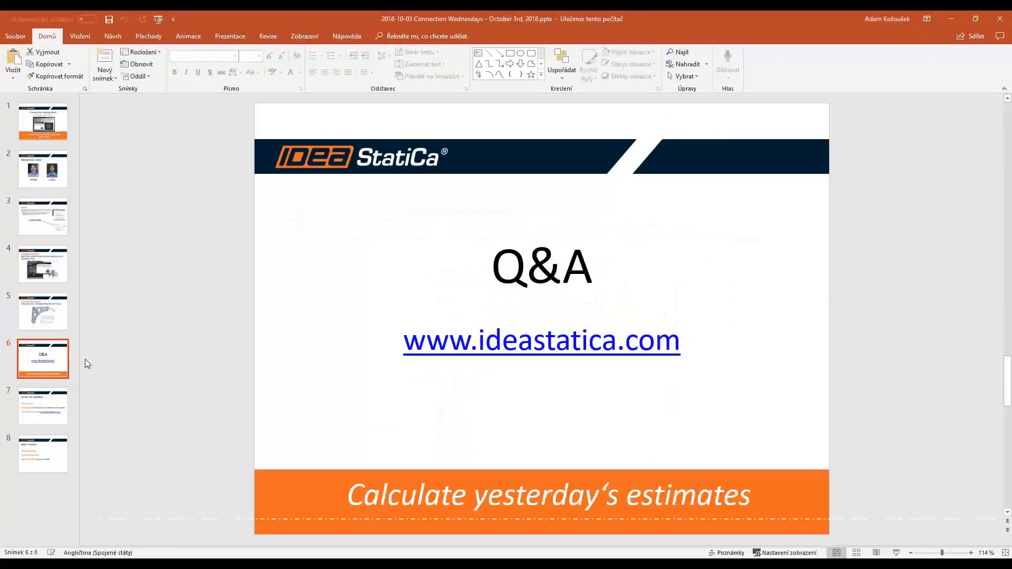
pyautogui.hotkey('shift', 'F5')
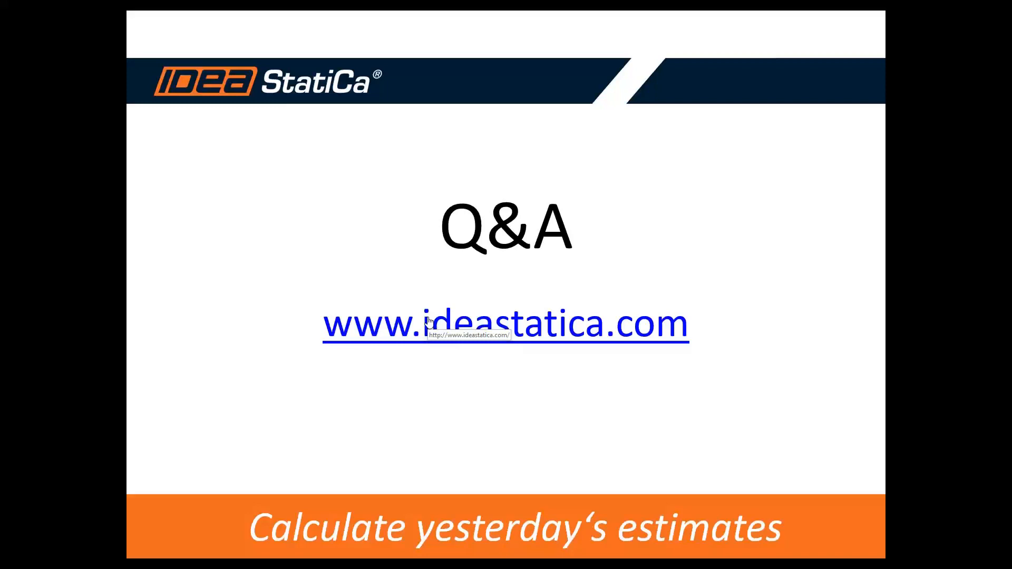
pyautogui.press('Right')
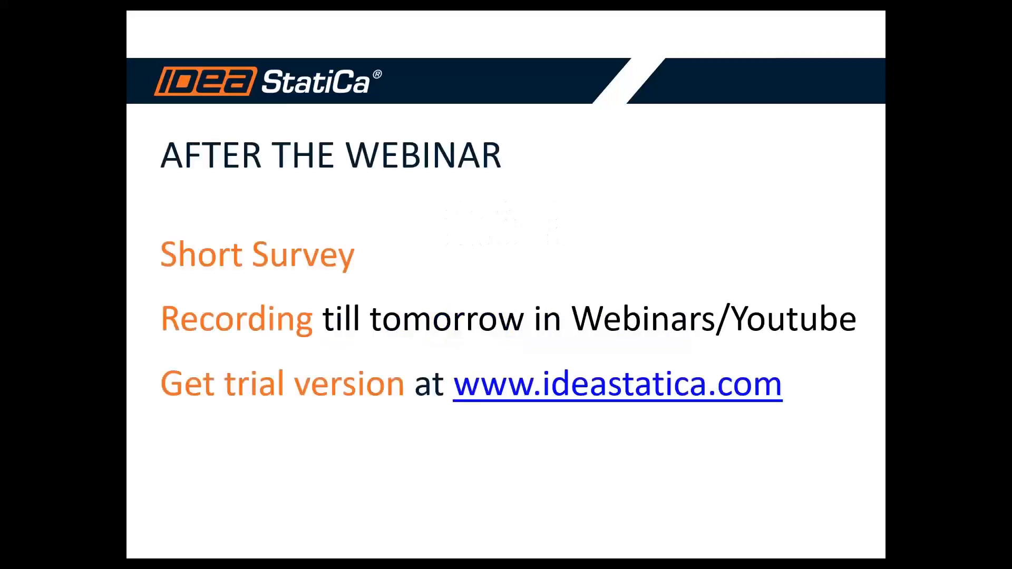